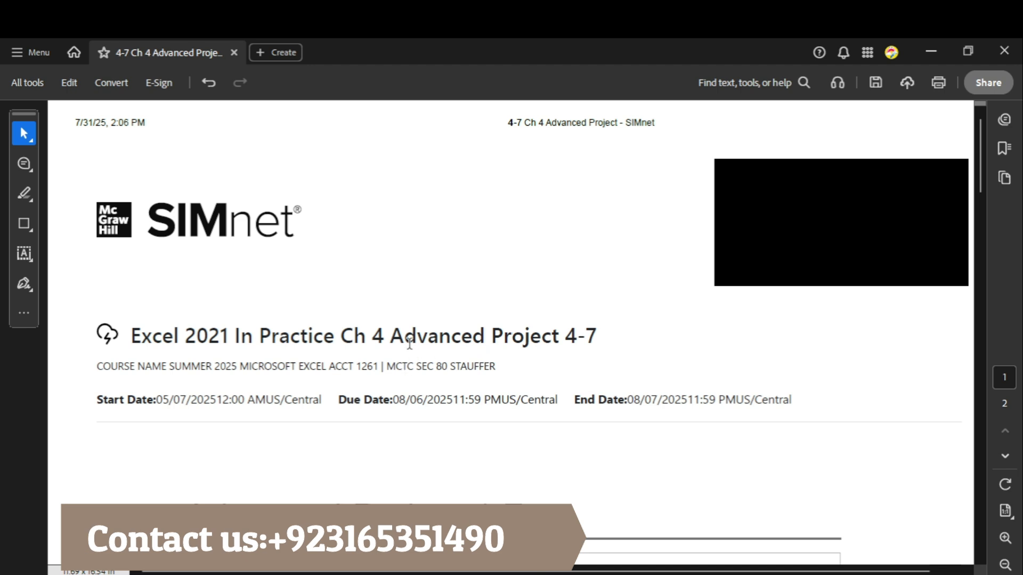
# Step: Read the Advanced Project 4-7 introduction and the first project step about opening the PlacerHills-04 start file
pyautogui.scroll(-3, 673, 387)
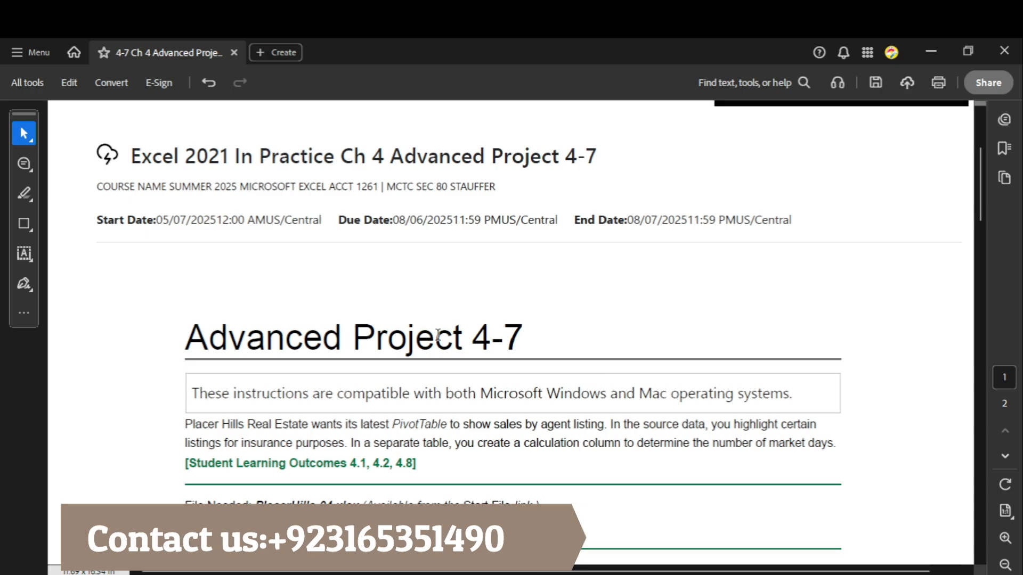
pyautogui.scroll(-10, 438, 335)
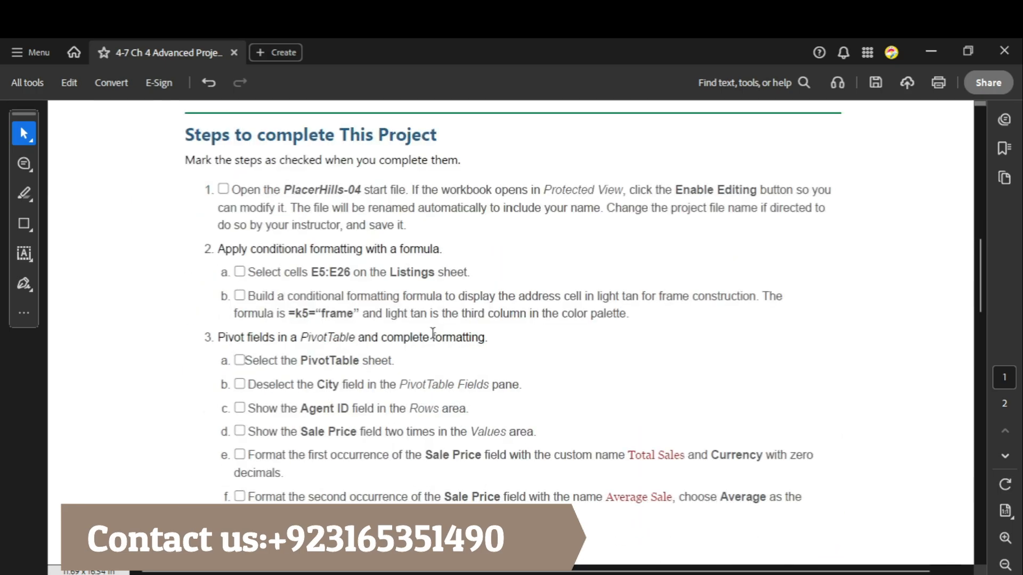
pyautogui.scroll(1, 433, 333)
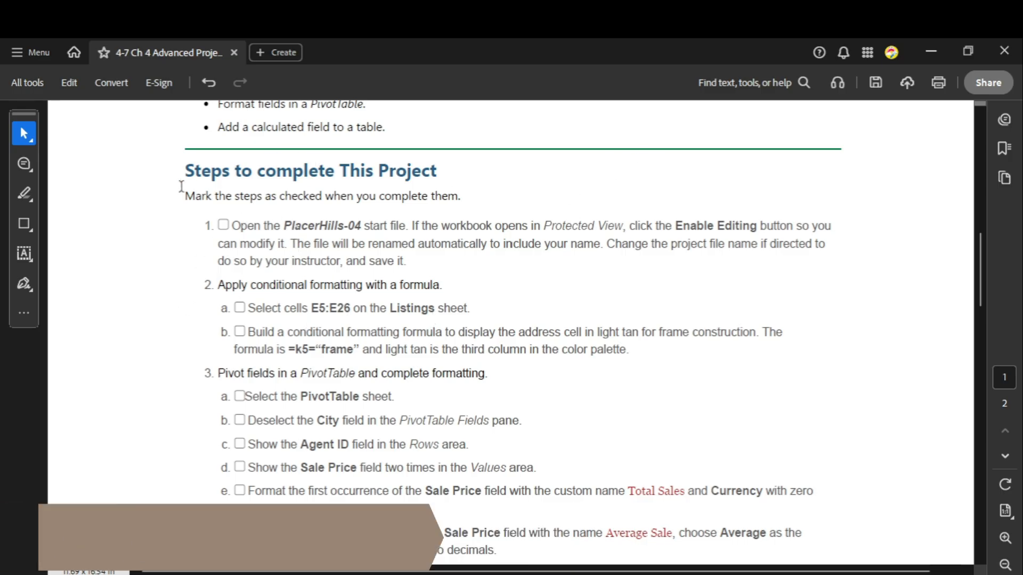
pyautogui.moveTo(188, 171); pyautogui.dragTo(421, 173)
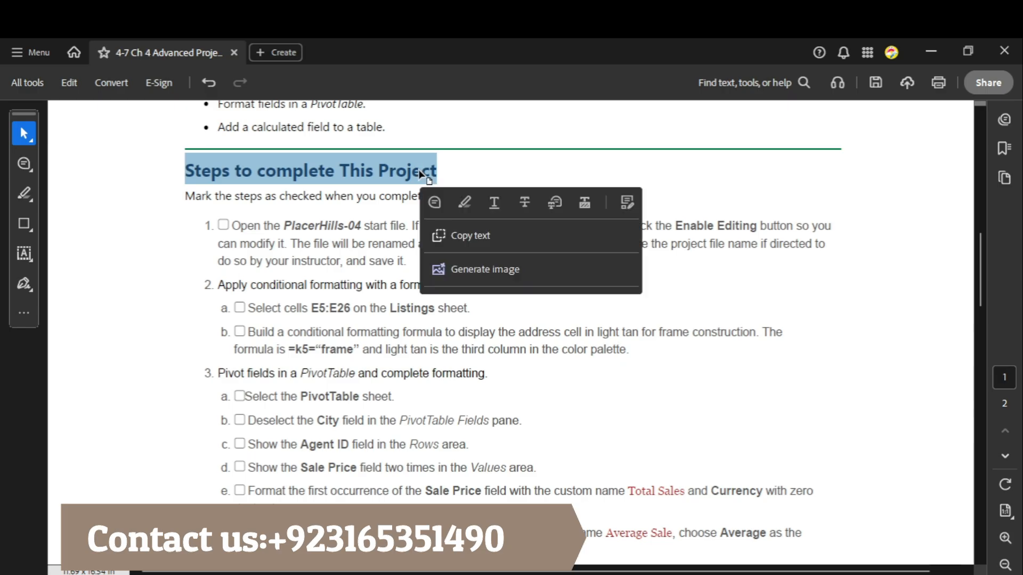
pyautogui.click(254, 227)
pyautogui.moveTo(223, 224); pyautogui.dragTo(411, 263)
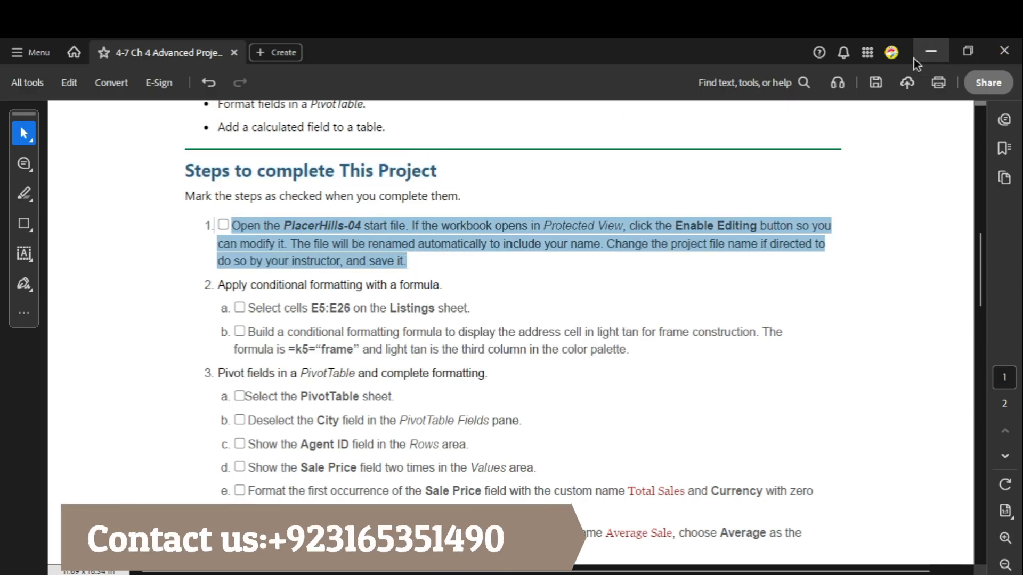
# Step: Open the PlacerHills-04 workbook in Excel and enable editing
pyautogui.click(931, 51)
pyautogui.doubleClick(316, 195)
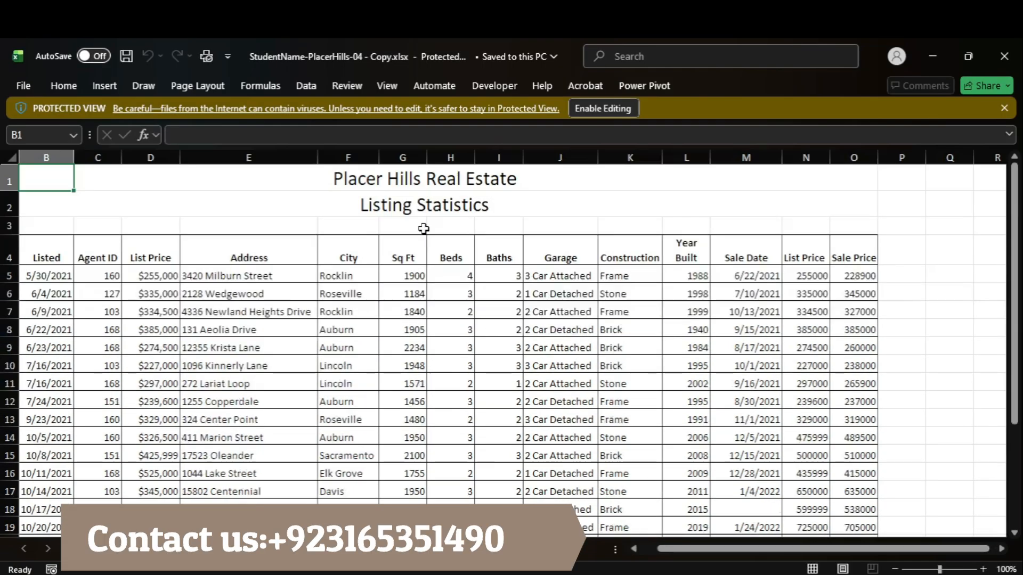
pyautogui.click(602, 109)
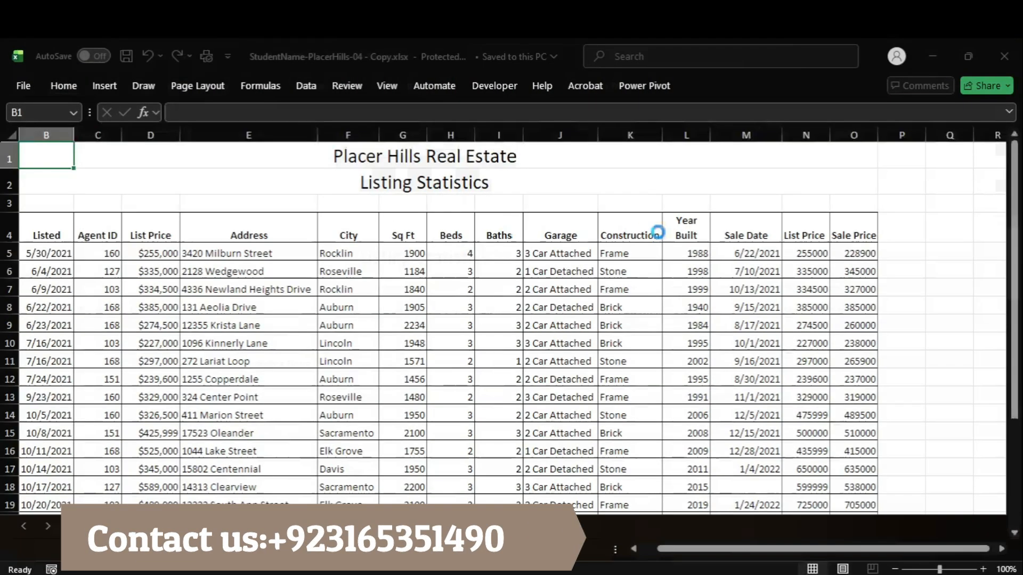
# Step: Switch to the Acrobat instructions and copy the range reference E5:E26 from step 2a
pyautogui.click(743, 523)
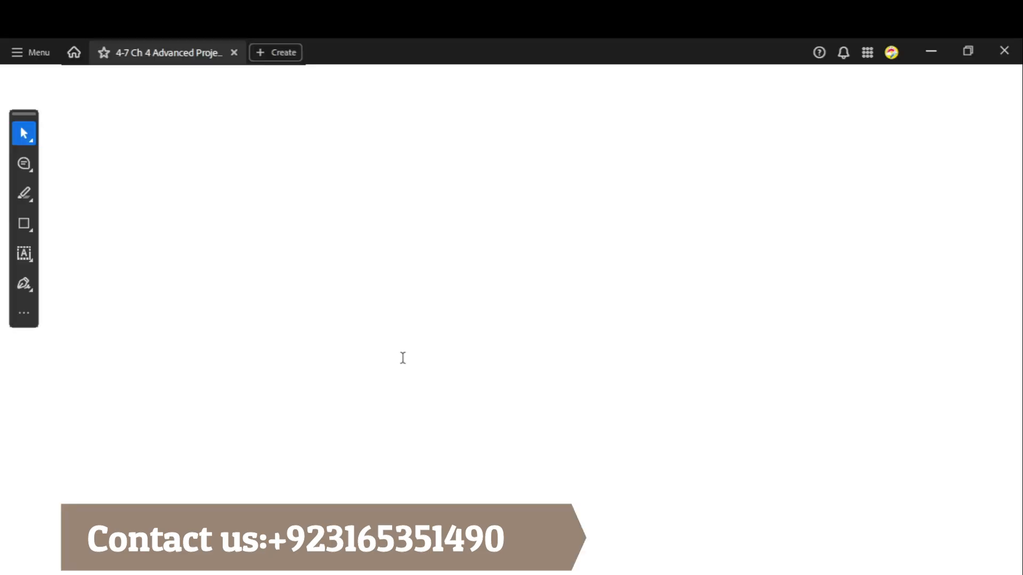
pyautogui.click(302, 288)
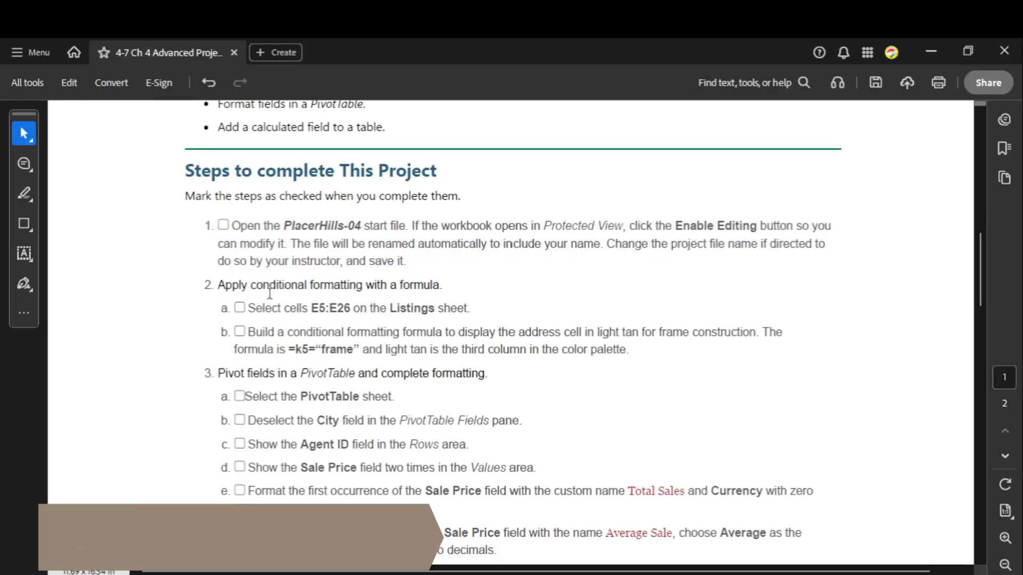
pyautogui.moveTo(217, 285); pyautogui.dragTo(440, 285)
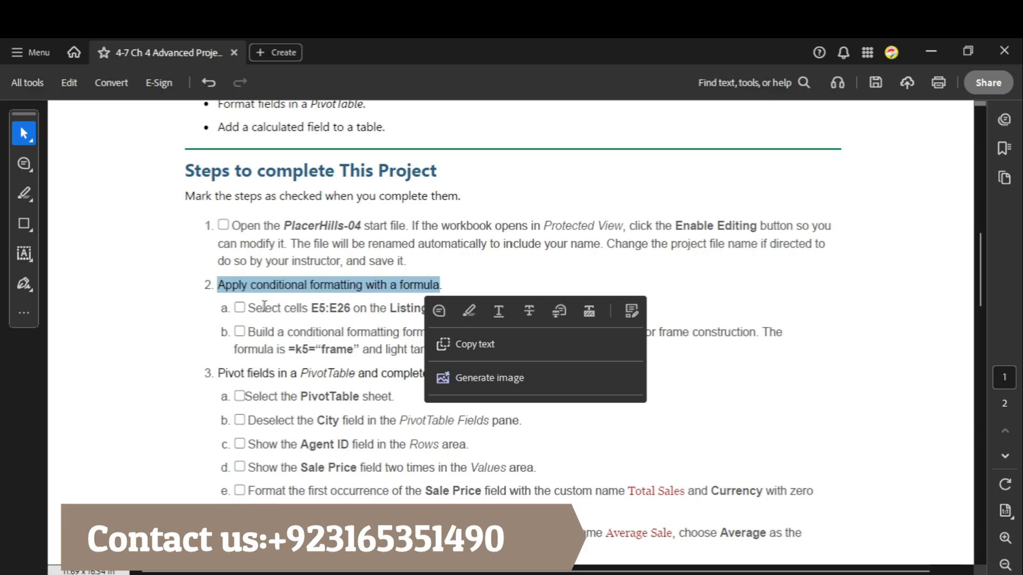
pyautogui.click(292, 308)
pyautogui.moveTo(311, 308); pyautogui.dragTo(373, 313)
pyautogui.hotkey('ctrl', 'c')
pyautogui.click(310, 309)
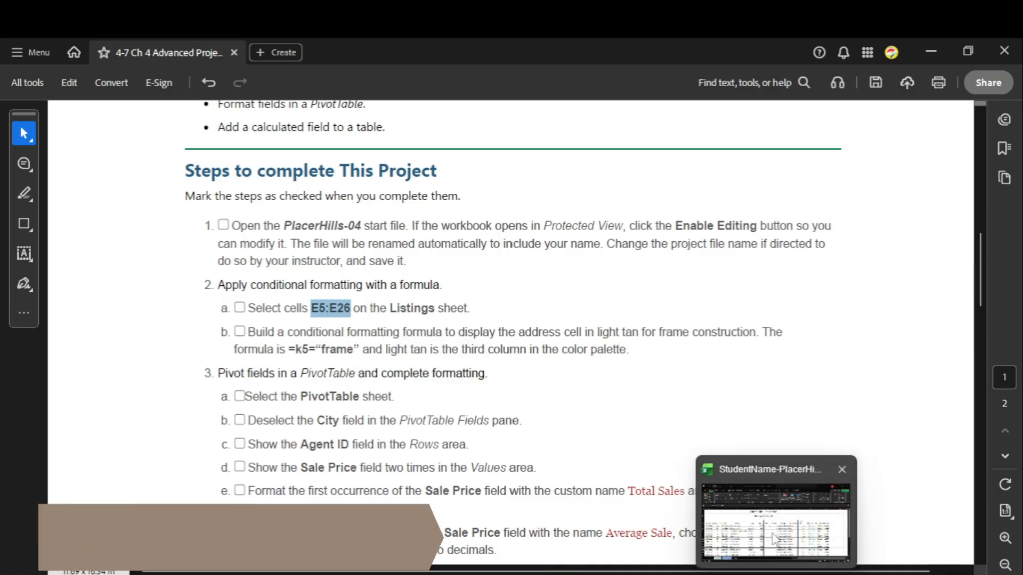
# Step: Switch to the Excel workbook and select cells E5:E26 on the Listings sheet
pyautogui.click(774, 539)
pyautogui.click(34, 186)
pyautogui.hotkey('ctrl', 'v')
pyautogui.press('Return')
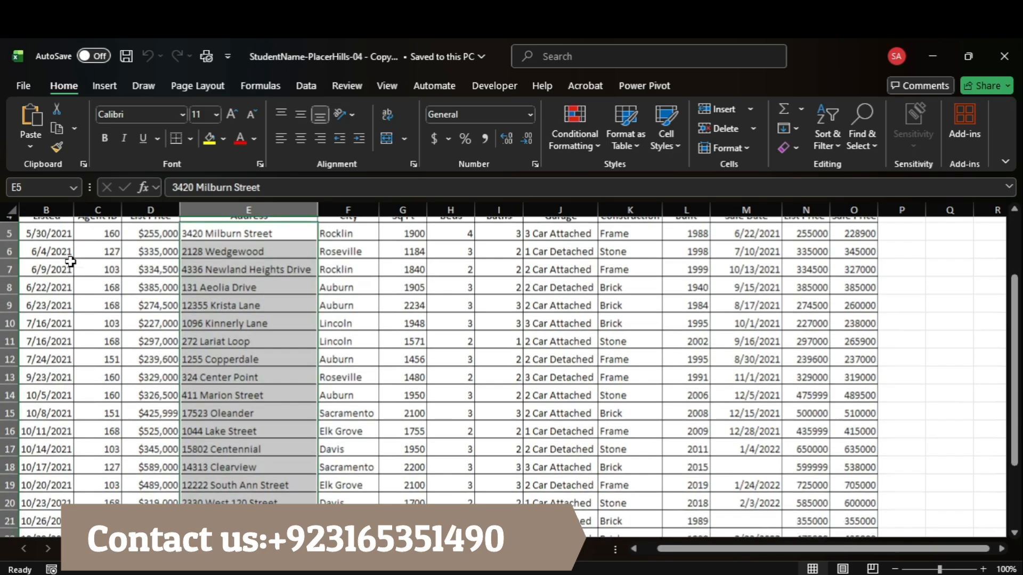
# Step: Return to the Acrobat instructions, read step 2b and copy its conditional formatting formula =k5=“frame”
pyautogui.click(774, 539)
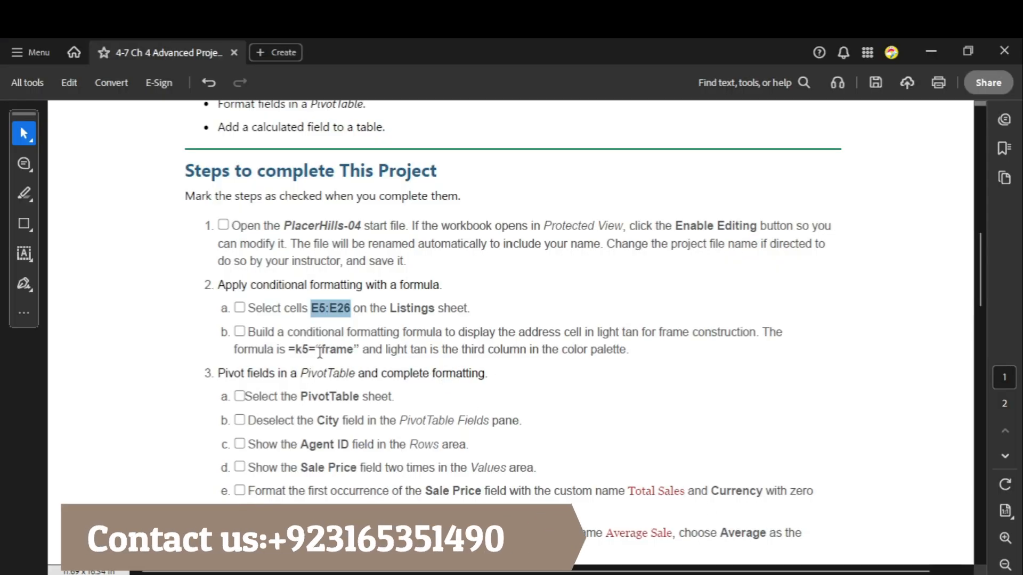
pyautogui.moveTo(300, 333); pyautogui.dragTo(756, 327)
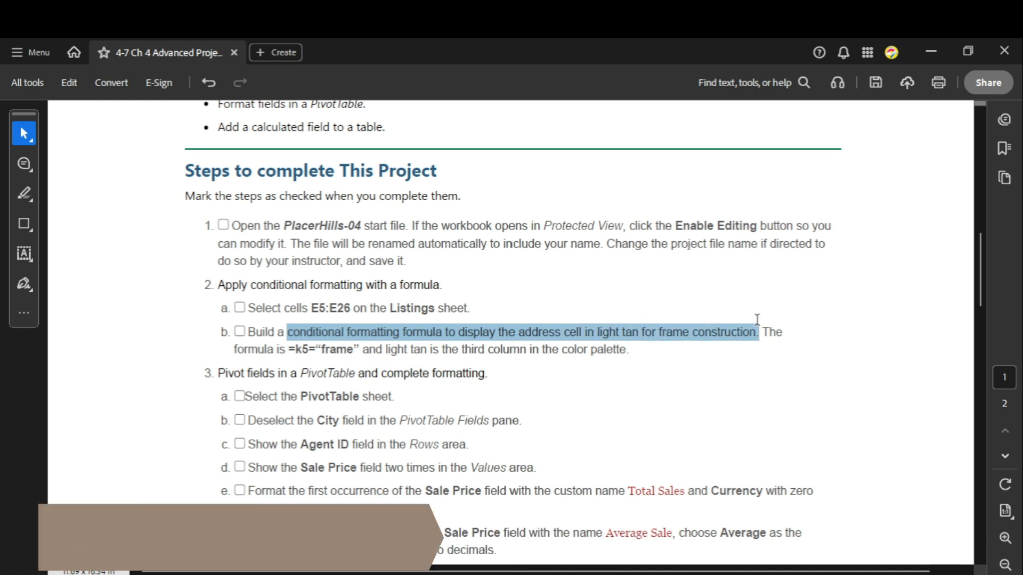
pyautogui.click(725, 328)
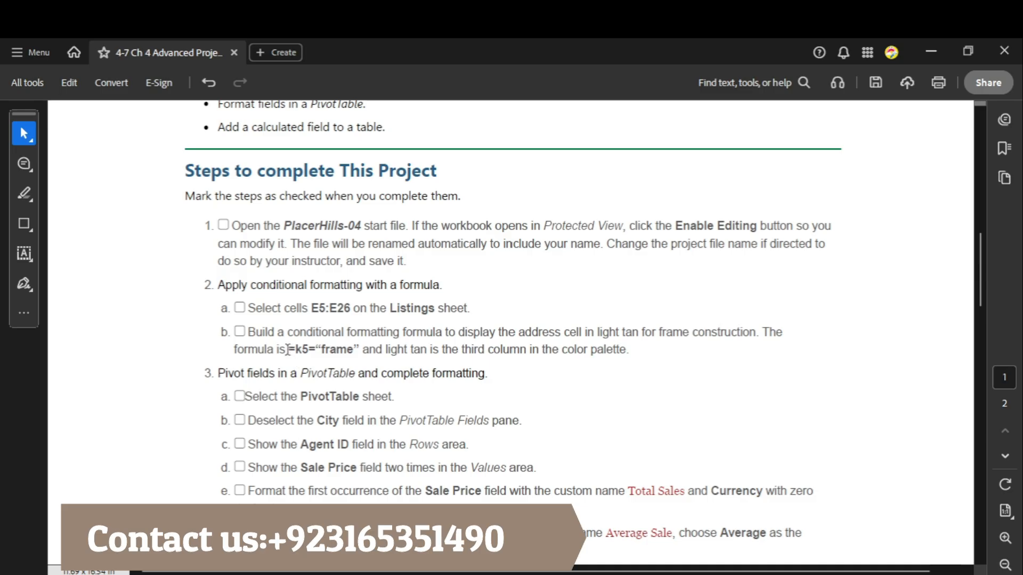
pyautogui.moveTo(287, 349); pyautogui.dragTo(357, 351)
pyautogui.hotkey('ctrl', 'c')
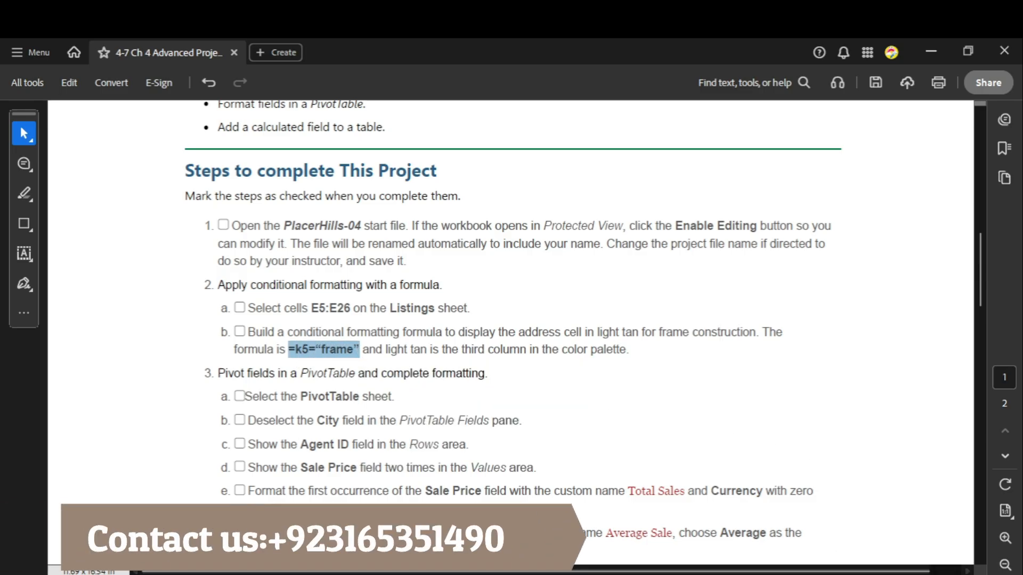
# Step: In the Excel workbook, start a formula-based conditional formatting rule for E5:E26 using =k5="frame"
pyautogui.click(776, 572)
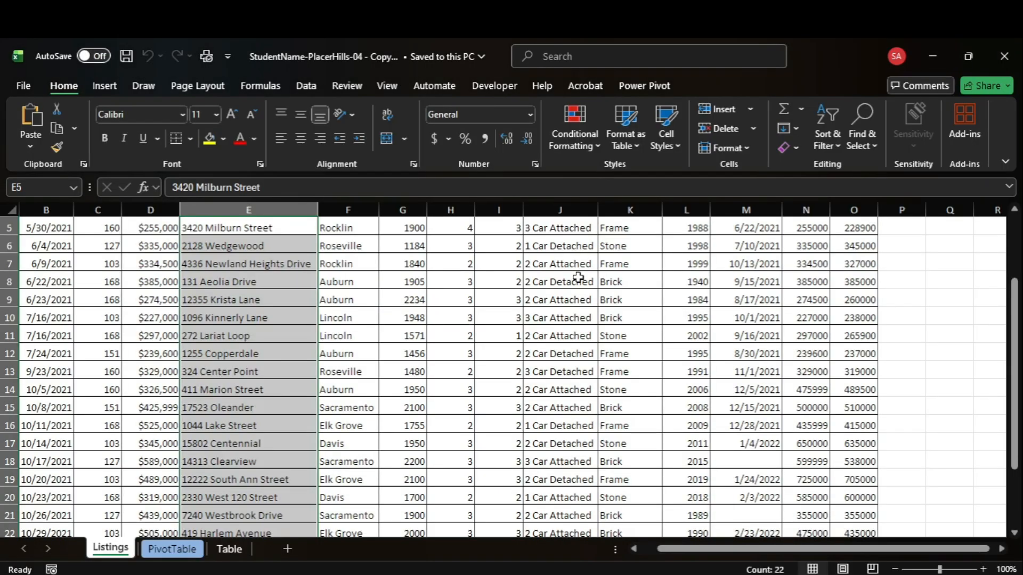
pyautogui.click(586, 146)
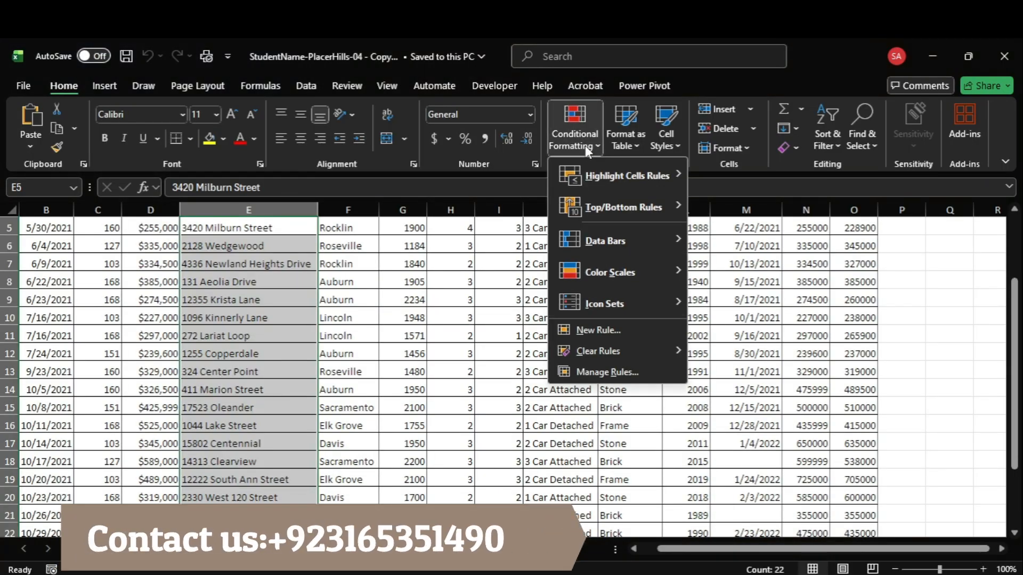
pyautogui.click(610, 324)
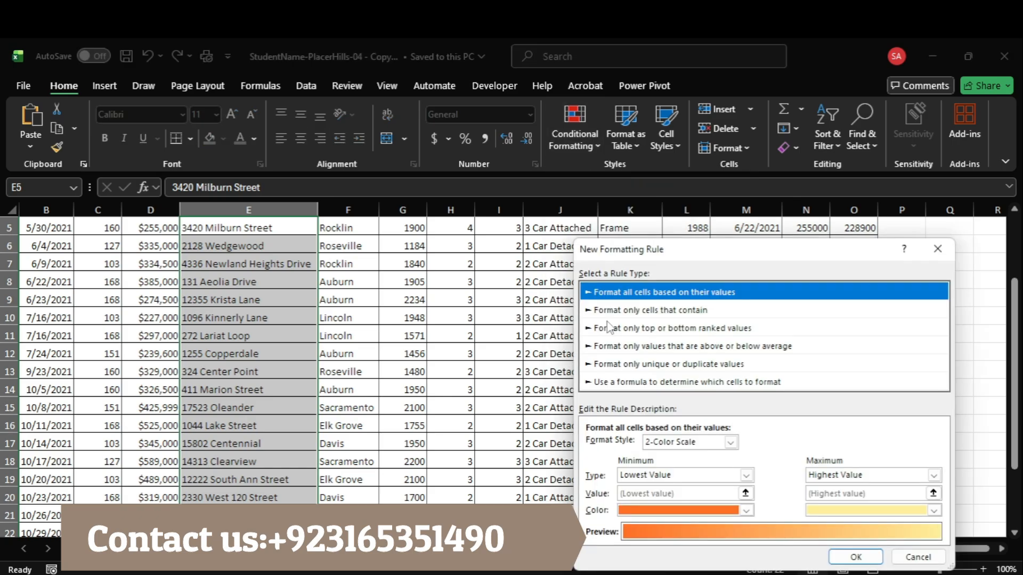
pyautogui.click(649, 383)
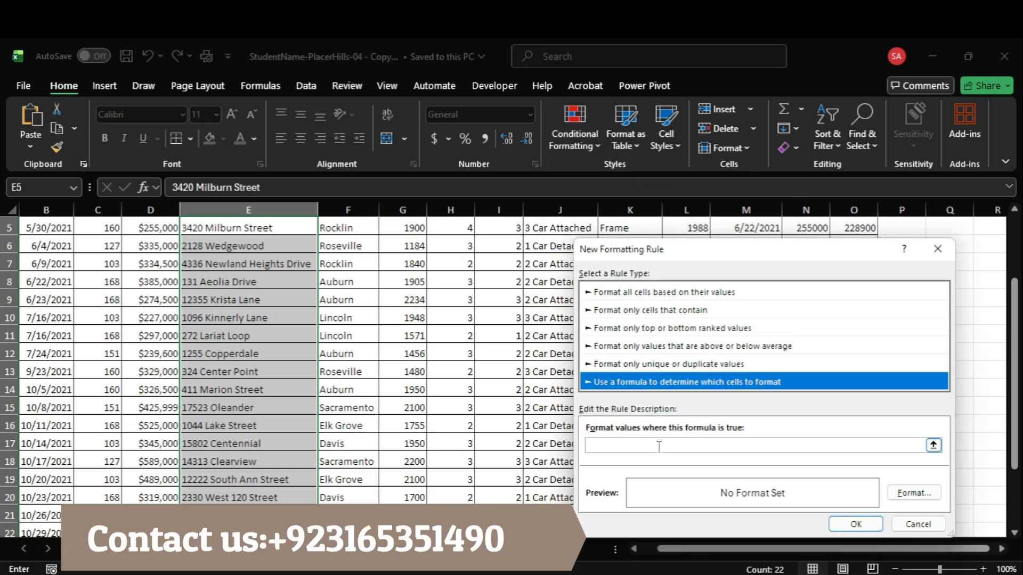
pyautogui.click(659, 446)
pyautogui.write('=k5="frame"')
# Step: Set the rule's format to a light tan background fill from the third column of the colour palette
pyautogui.click(926, 499)
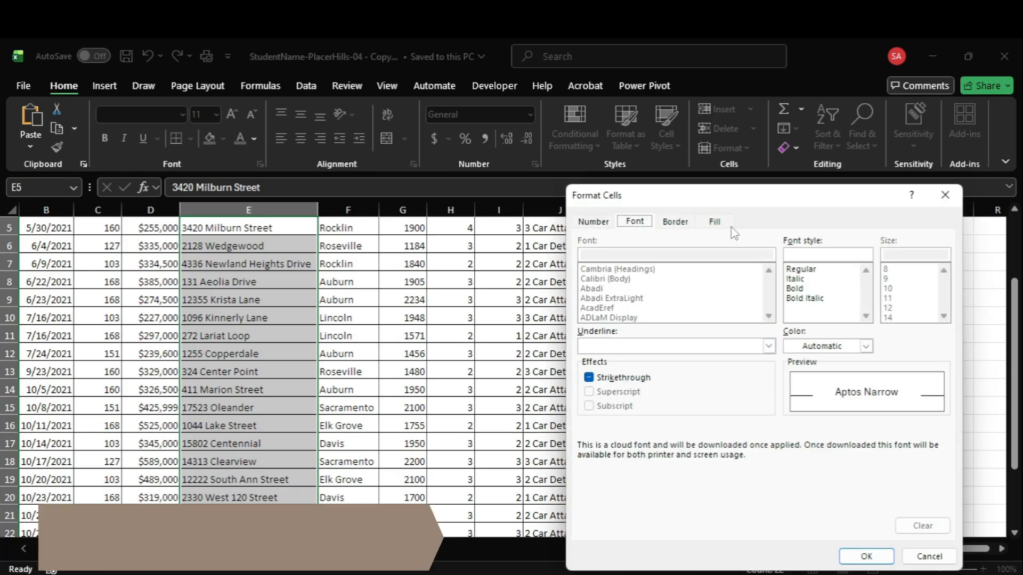
pyautogui.moveTo(744, 574)
pyautogui.moveTo(759, 533)
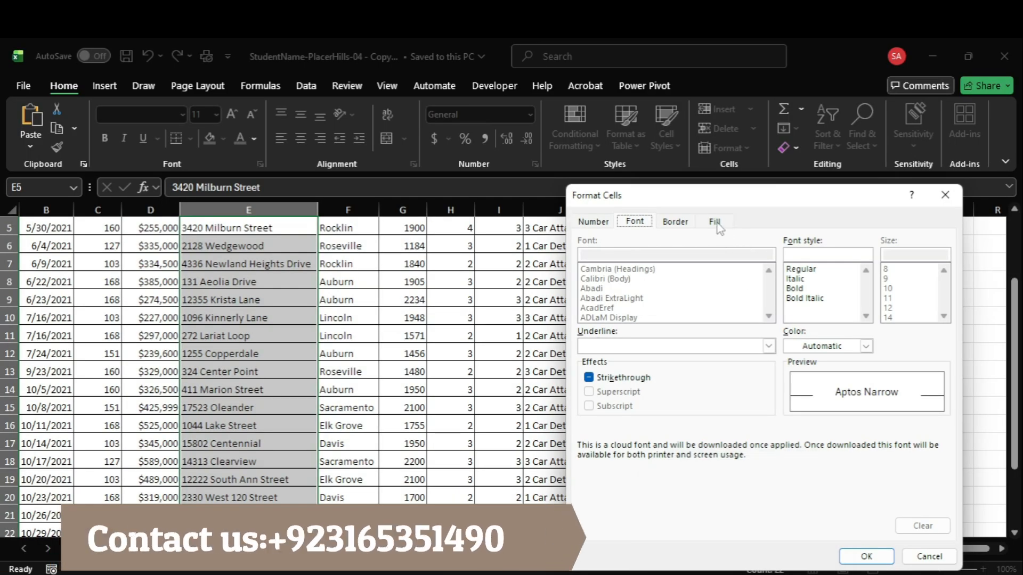
pyautogui.click(840, 347)
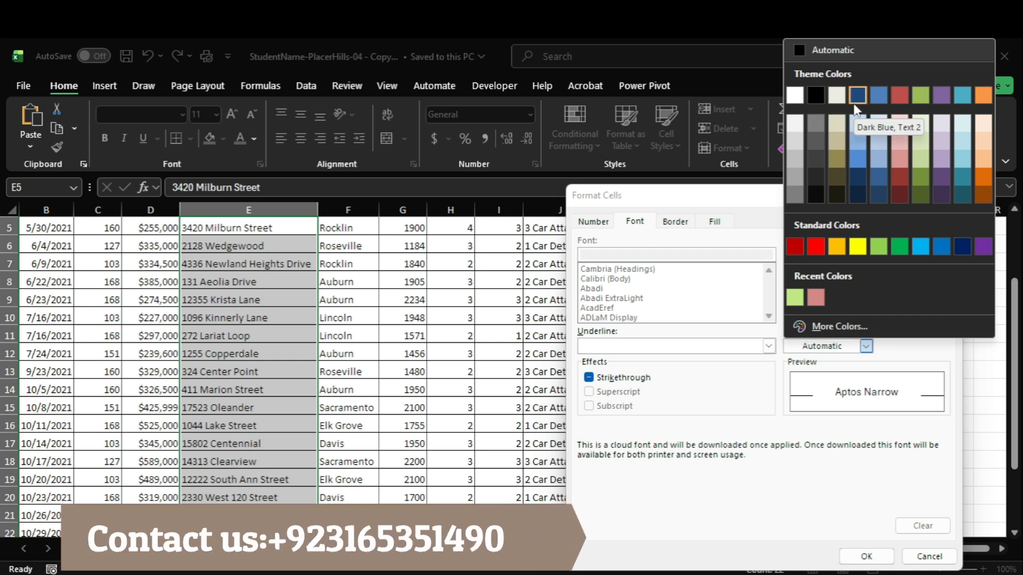
pyautogui.click(716, 251)
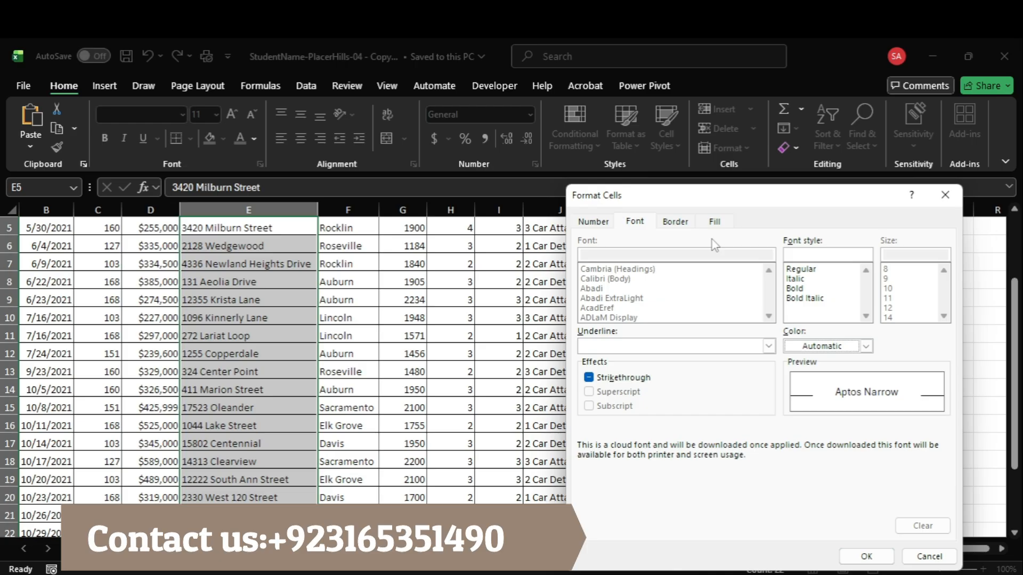
pyautogui.click(715, 221)
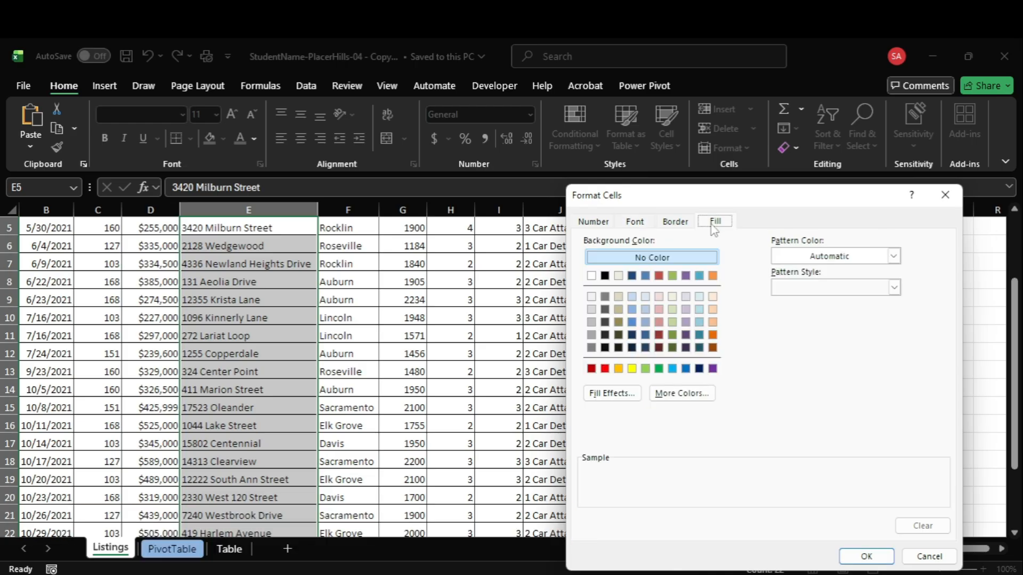
pyautogui.click(620, 297)
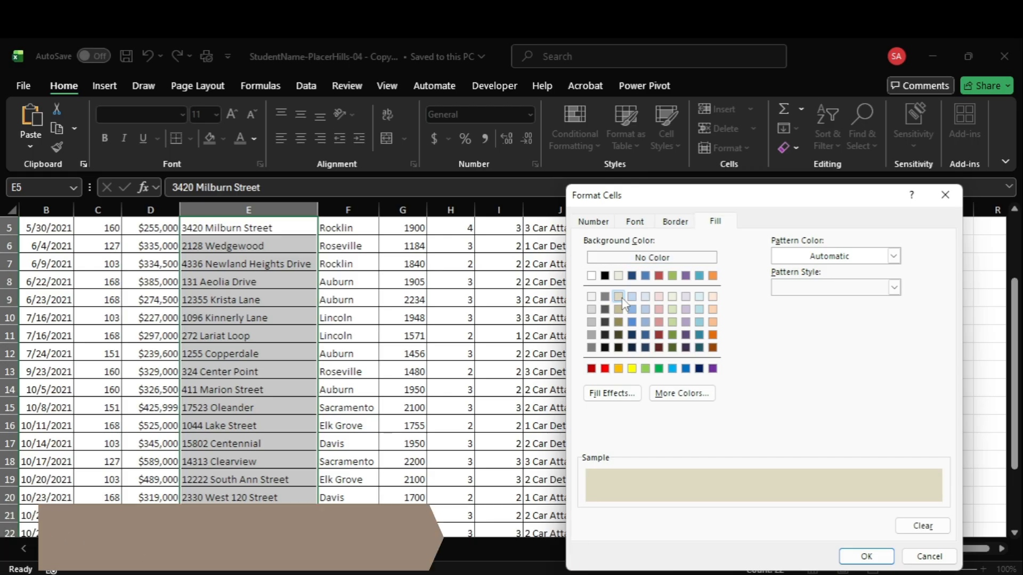
pyautogui.click(864, 259)
pyautogui.click(864, 259)
pyautogui.click(859, 290)
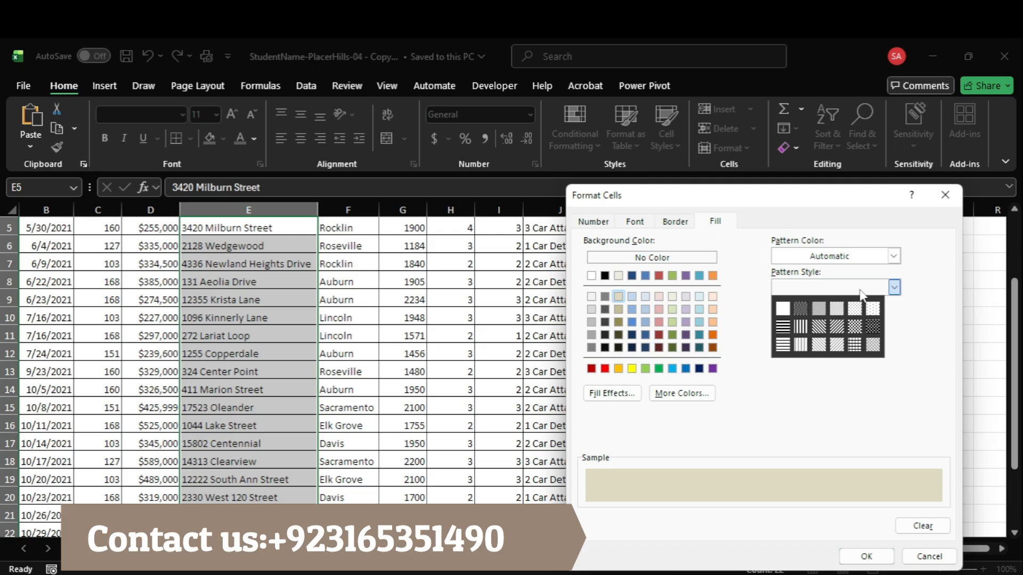
pyautogui.click(860, 290)
# Step: Recheck the colour requirement in the Acrobat instructions, and confirm the fill format and the new rule in Excel
pyautogui.moveTo(755, 554)
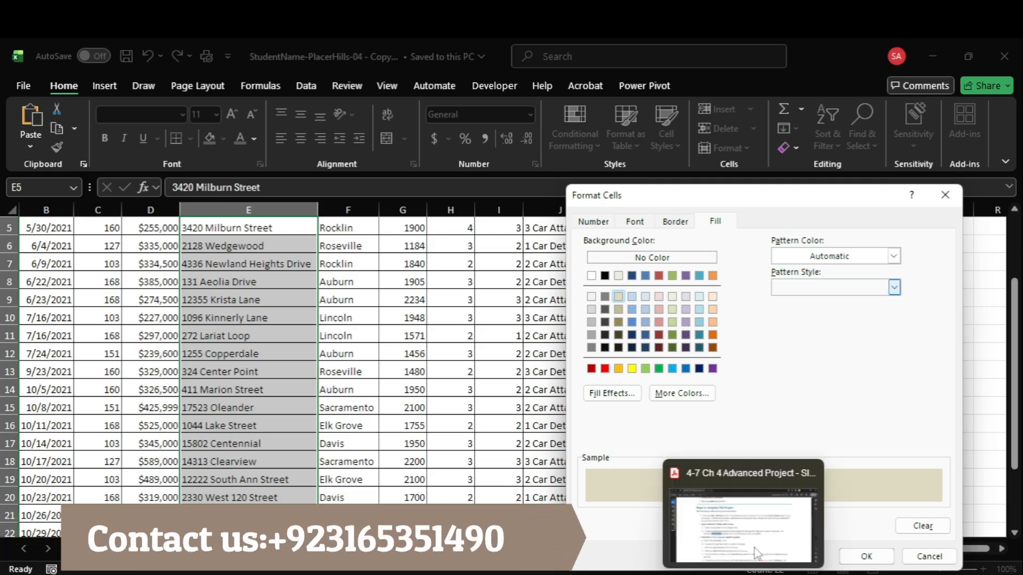
pyautogui.click(756, 514)
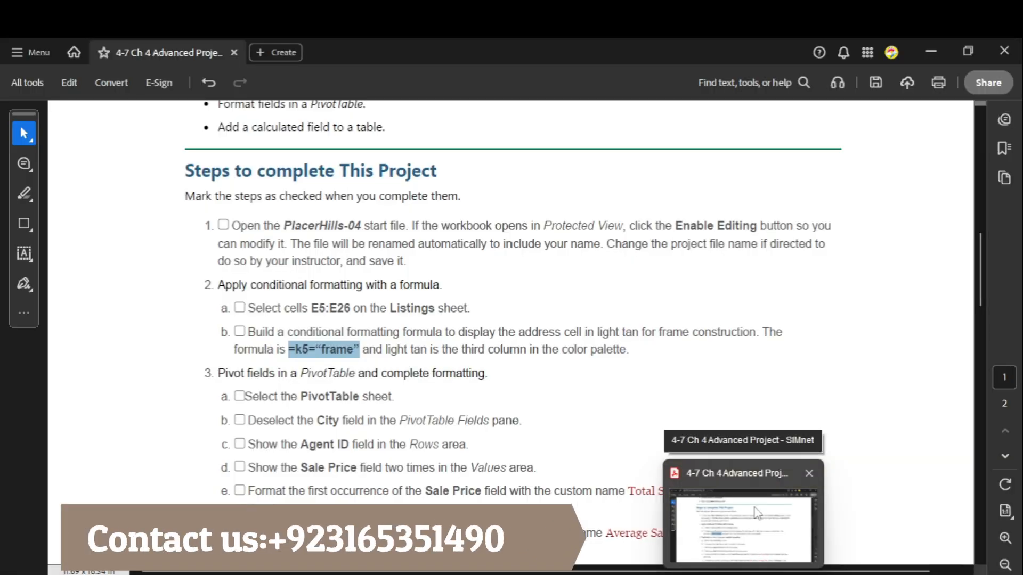
pyautogui.click(763, 494)
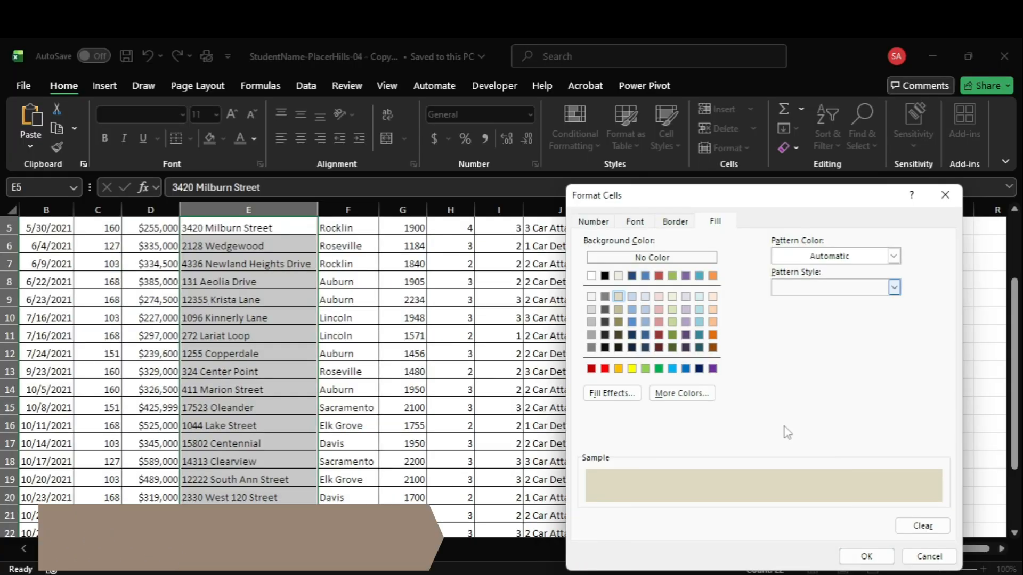
pyautogui.click(868, 557)
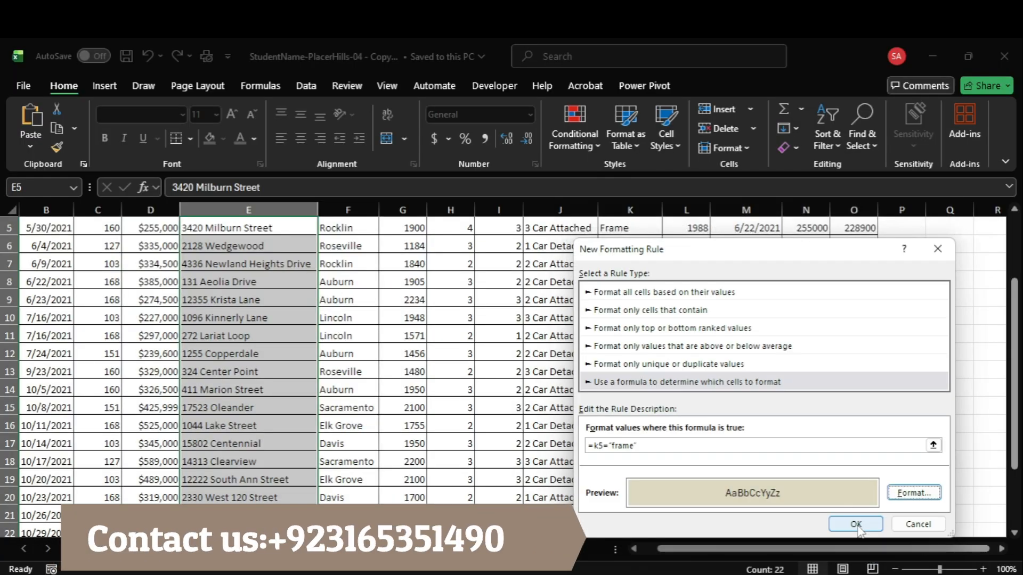
pyautogui.click(855, 525)
# Step: Examine the address cells E5:E26 against the Construction column to check the conditional formatting
pyautogui.scroll(2, 301, 402)
pyautogui.scroll(-5, 301, 402)
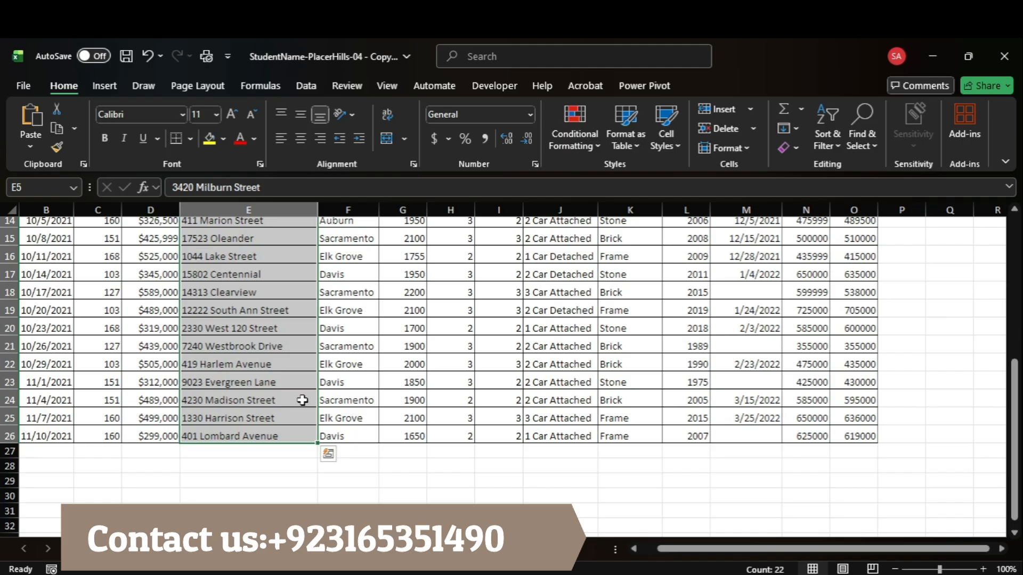
pyautogui.scroll(5, 301, 402)
pyautogui.scroll(-3, 311, 379)
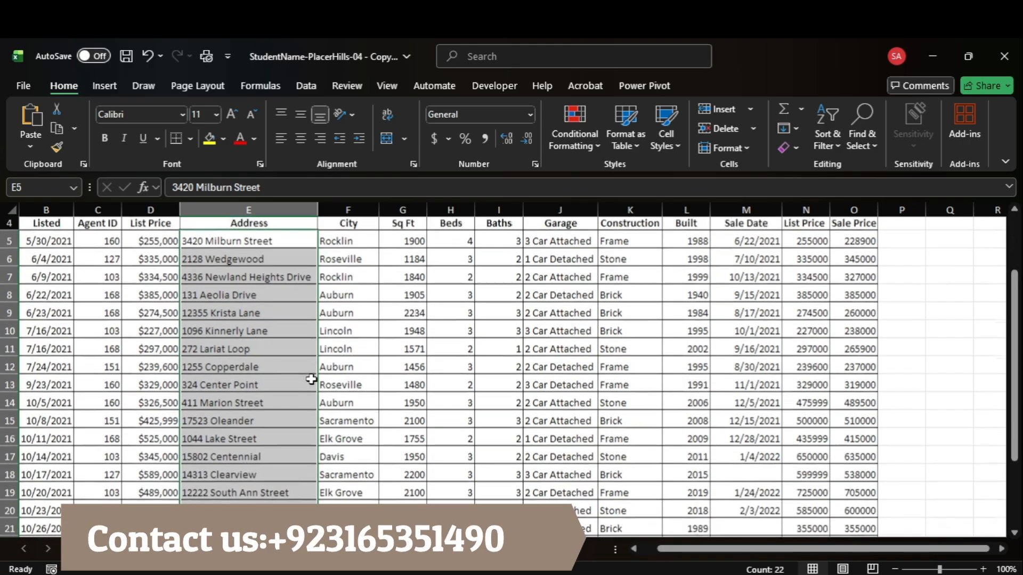
pyautogui.scroll(-1, 311, 379)
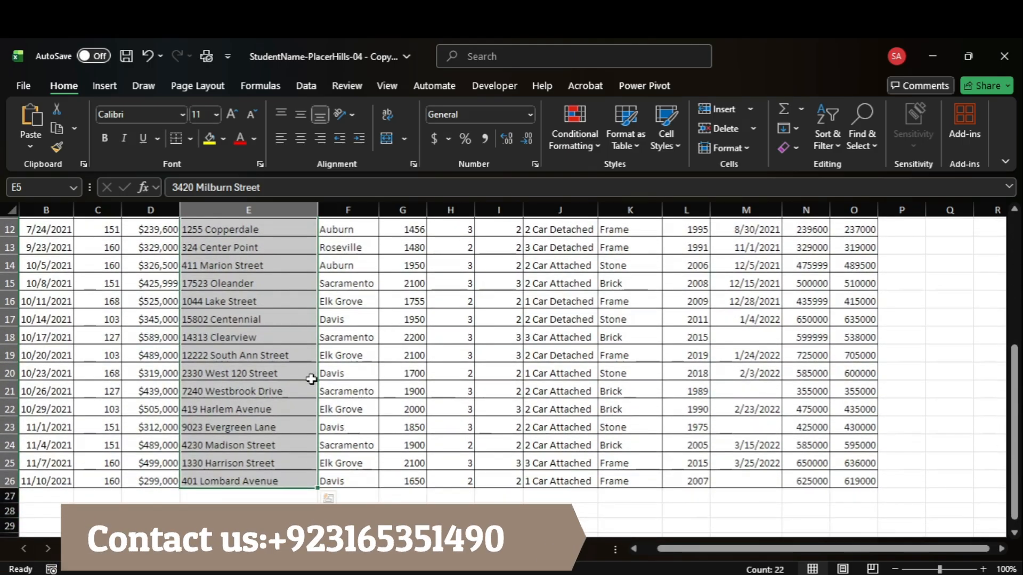
pyautogui.scroll(3, 311, 379)
pyautogui.scroll(1, 312, 377)
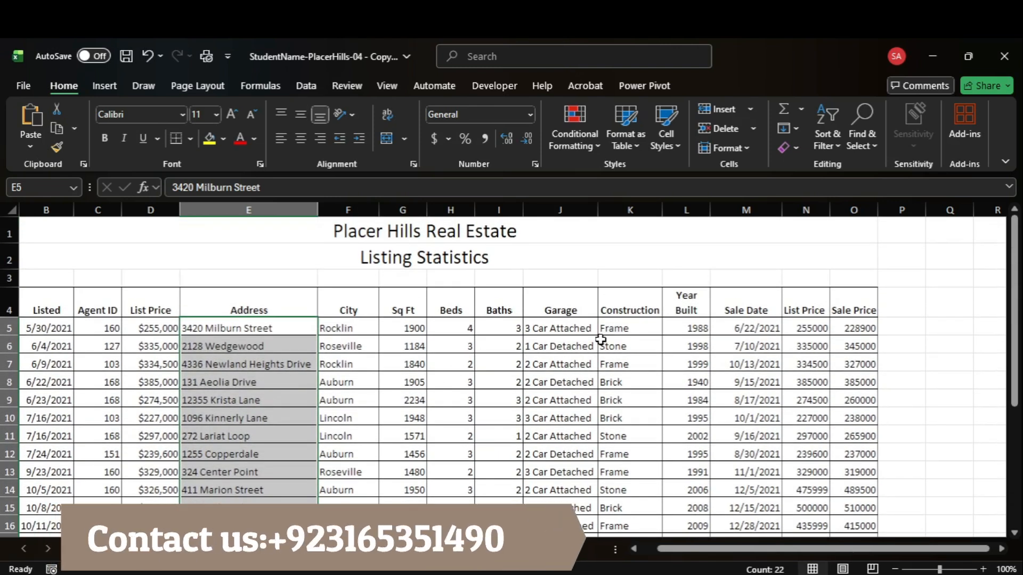
# Step: Open the existing =K5="frame" conditional formatting rule of cells E5:E26 for editing
pyautogui.scroll(-1, 601, 341)
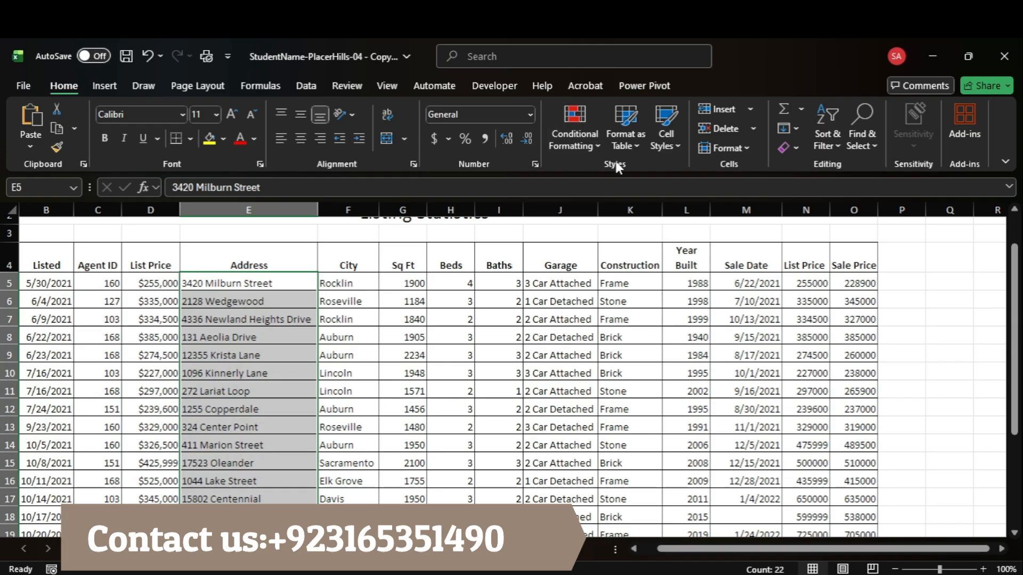
pyautogui.click(586, 149)
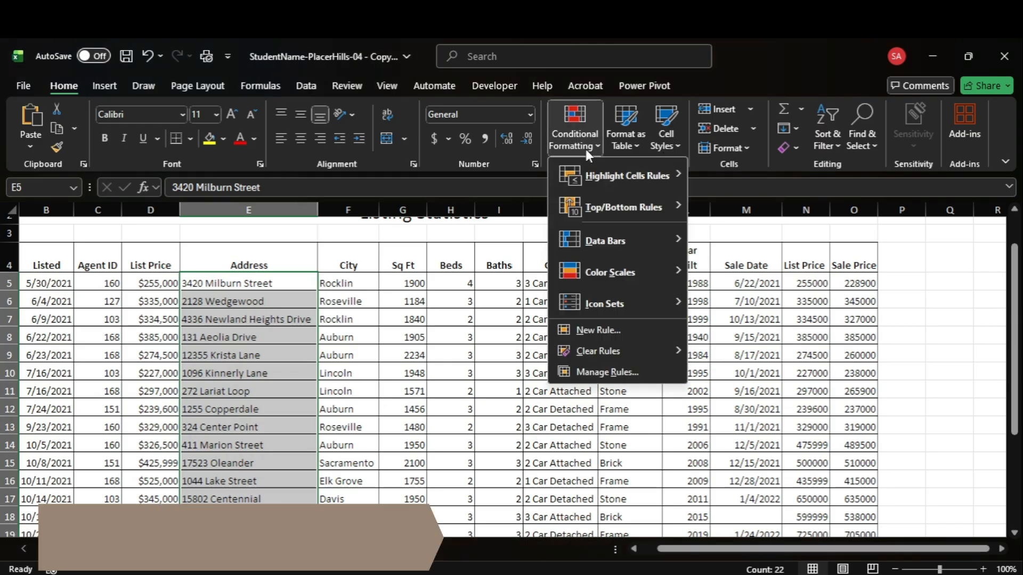
pyautogui.click(605, 367)
pyautogui.click(636, 376)
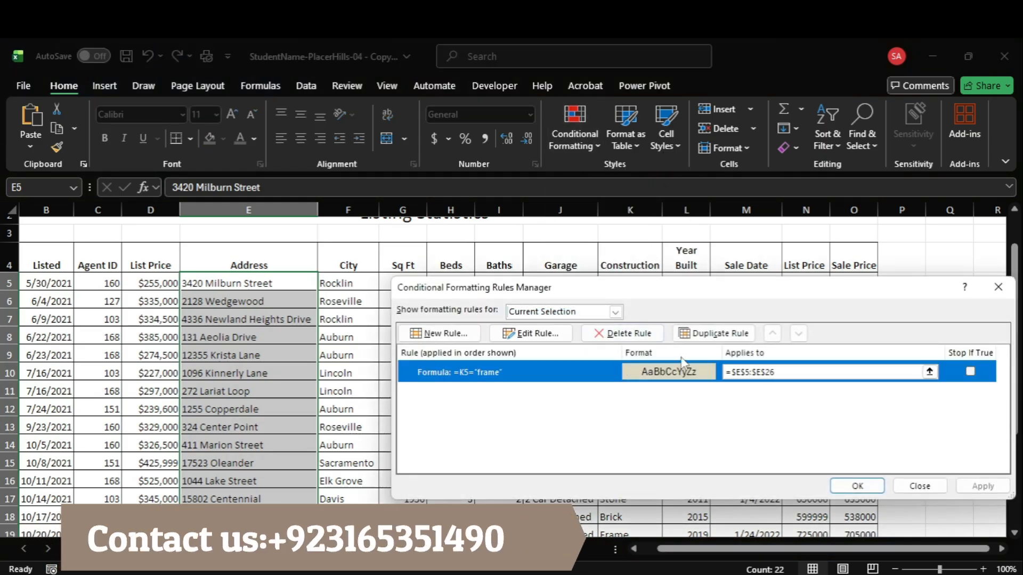
pyautogui.click(528, 334)
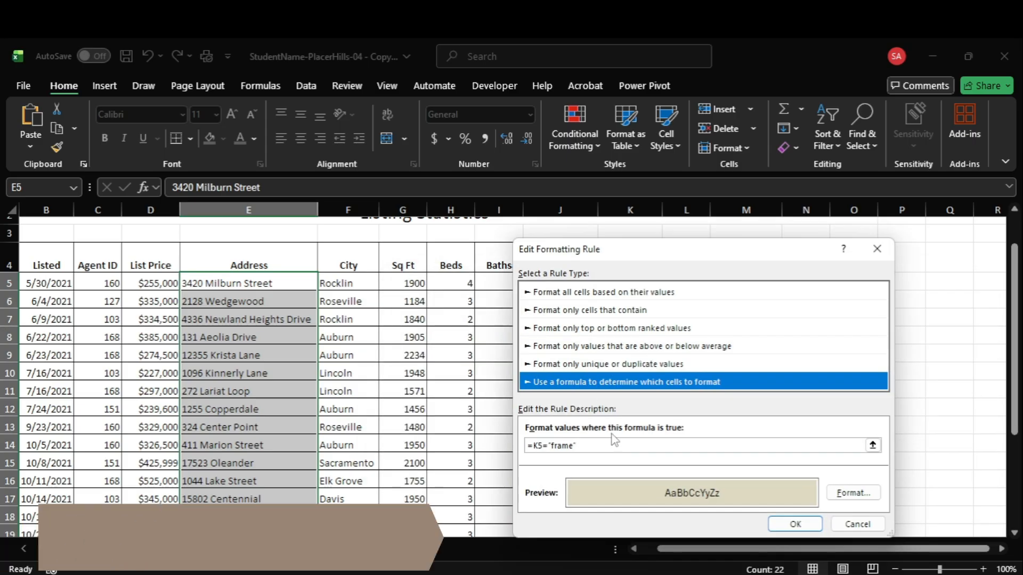
# Step: Replace the rule's formula with =$K$5="Frame", referencing the first Construction cell absolutely, and apply the rule
pyautogui.click(586, 444)
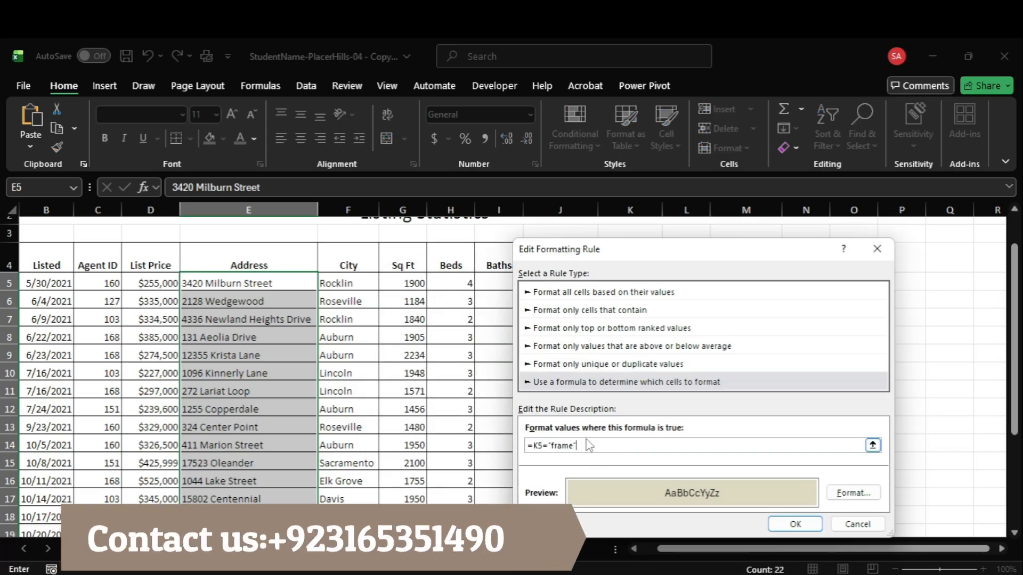
pyautogui.press('BackSpace')
pyautogui.press('BackSpace')
pyautogui.press('BackSpace')
pyautogui.press('BackSpace')
pyautogui.press('BackSpace')
pyautogui.press('BackSpace')
pyautogui.press('BackSpace')
pyautogui.press('BackSpace')
pyautogui.press('BackSpace')
pyautogui.press('BackSpace')
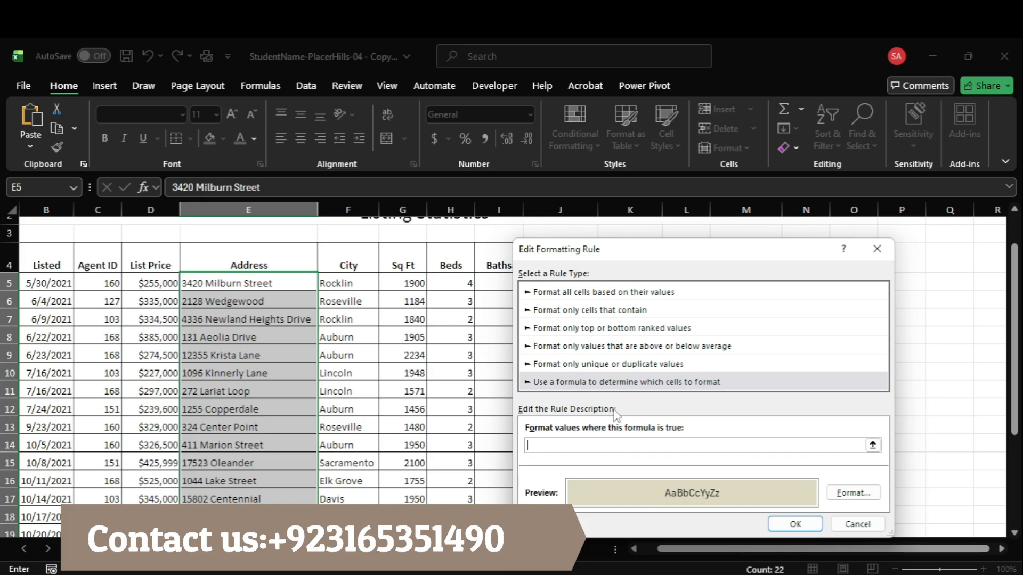
pyautogui.moveTo(640, 258); pyautogui.dragTo(315, 278)
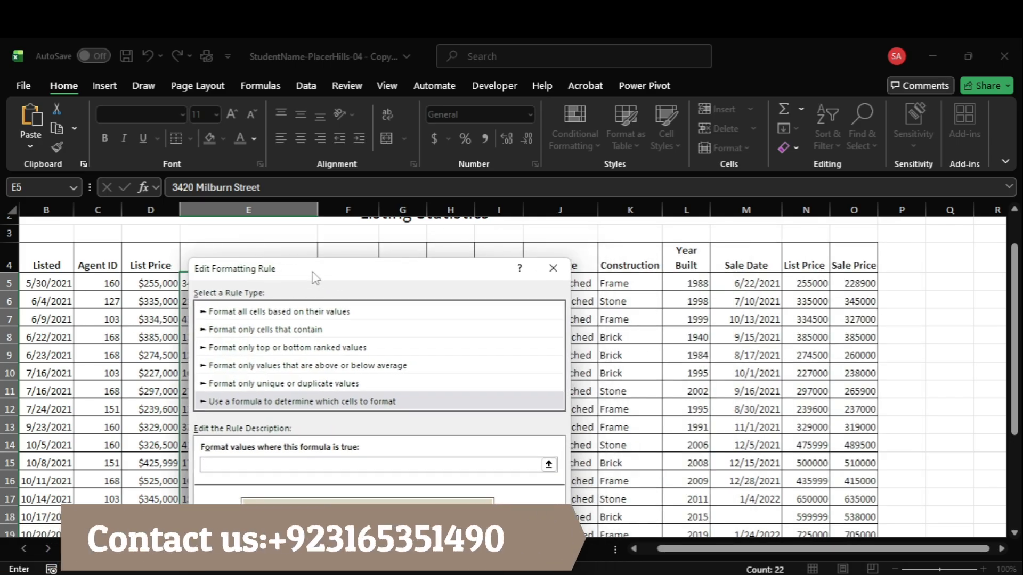
pyautogui.click(616, 283)
pyautogui.write('=')
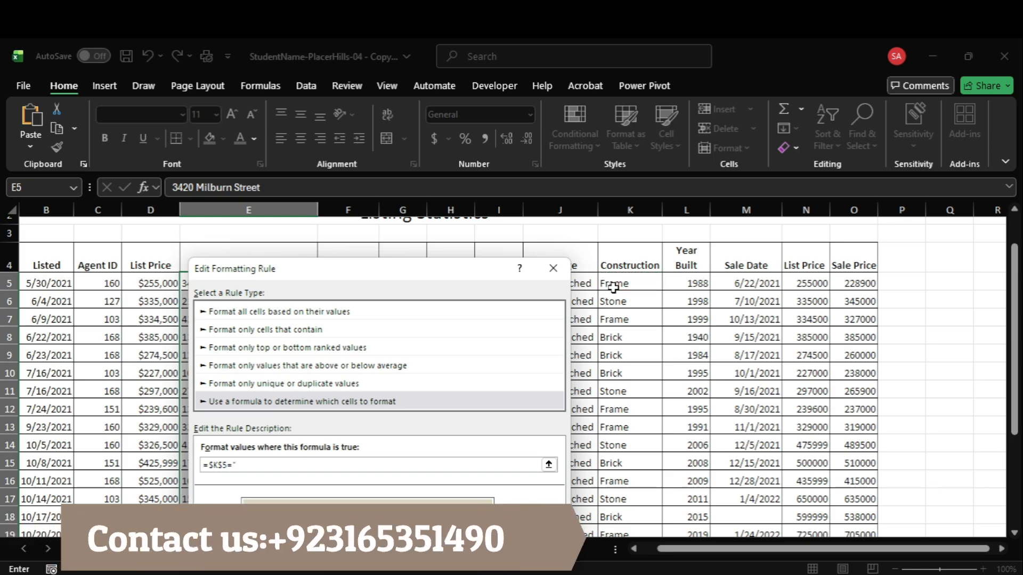
pyautogui.write('"Frame"')
pyautogui.click(483, 540)
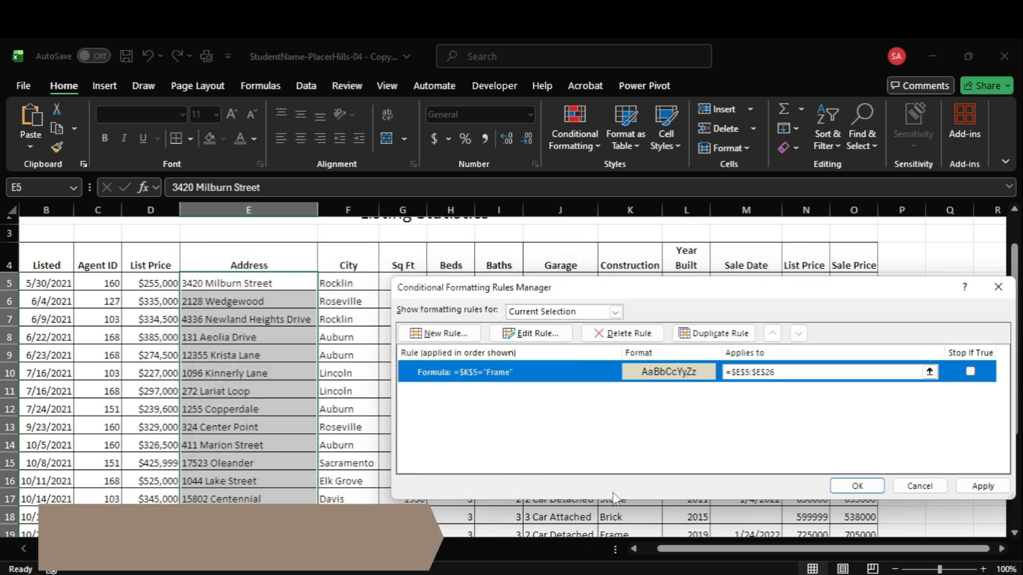
pyautogui.click(981, 487)
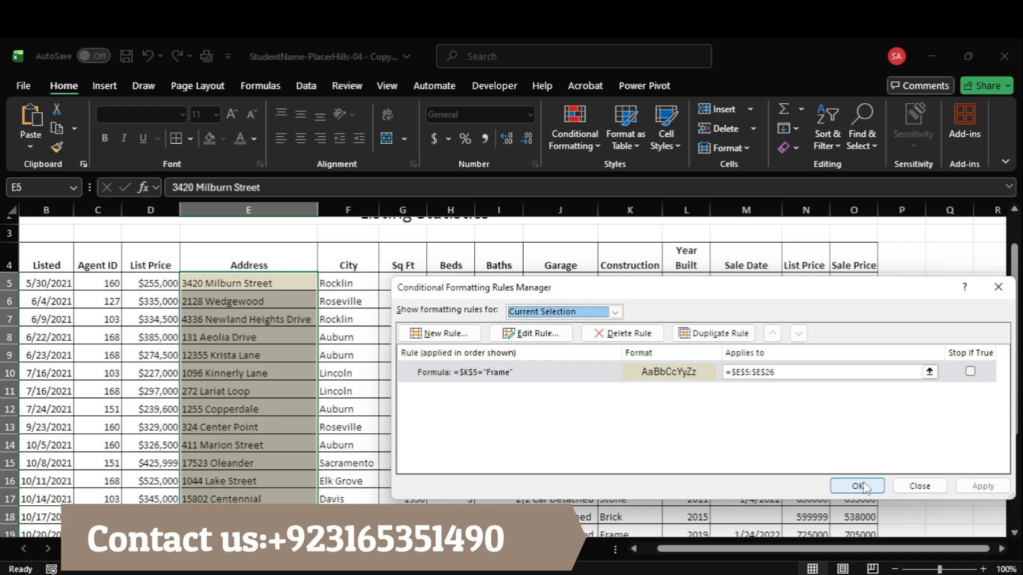
# Step: Reopen the address rule for editing and clear its formula back to the equals sign
pyautogui.click(556, 342)
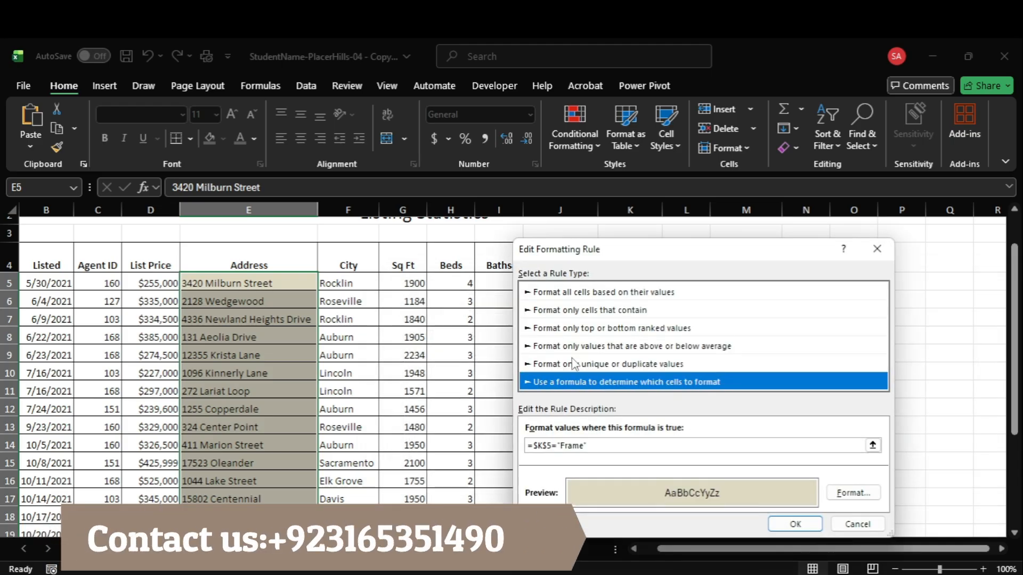
pyautogui.click(546, 445)
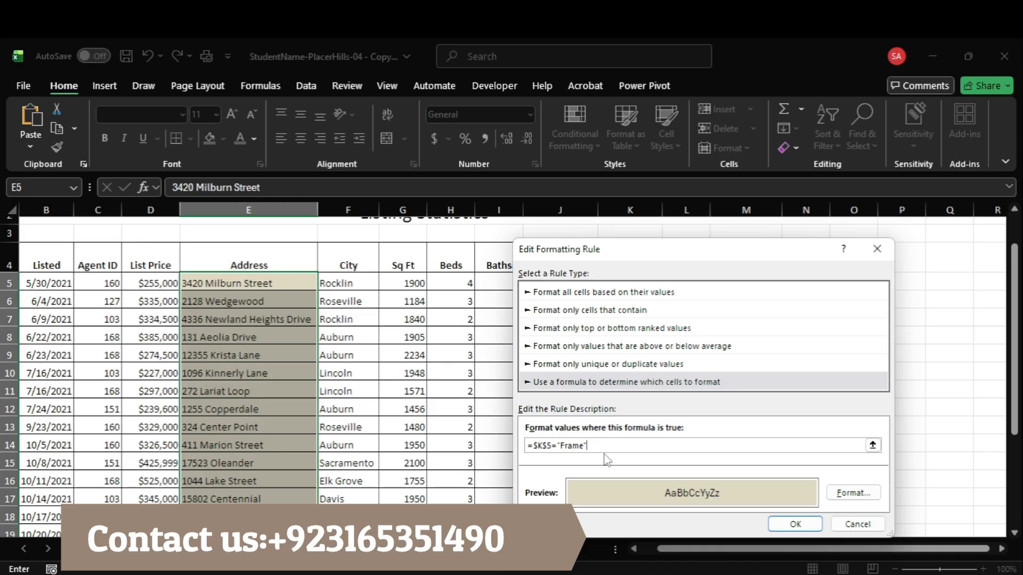
pyautogui.press('BackSpace')
pyautogui.press('BackSpace')
pyautogui.press('BackSpace')
pyautogui.press('BackSpace')
pyautogui.press('BackSpace')
pyautogui.press('BackSpace')
pyautogui.press('BackSpace')
pyautogui.press('BackSpace')
pyautogui.press('BackSpace')
pyautogui.press('BackSpace')
pyautogui.press('BackSpace')
pyautogui.moveTo(692, 249); pyautogui.dragTo(359, 258)
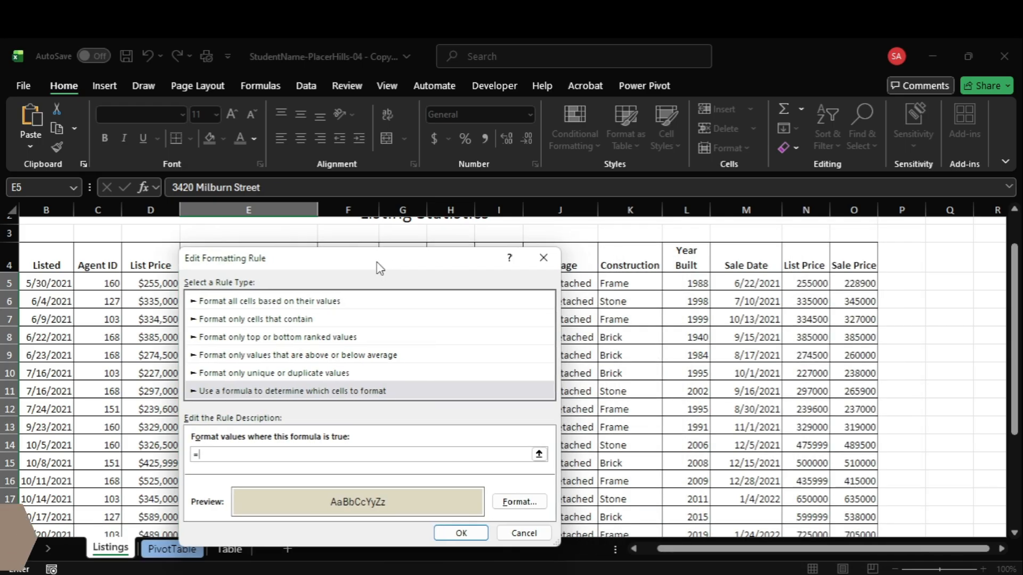
# Step: Try a comparison on the absolute Construction range $K$5:$K$26 in the rule's formula, and delete it again
pyautogui.click(618, 284)
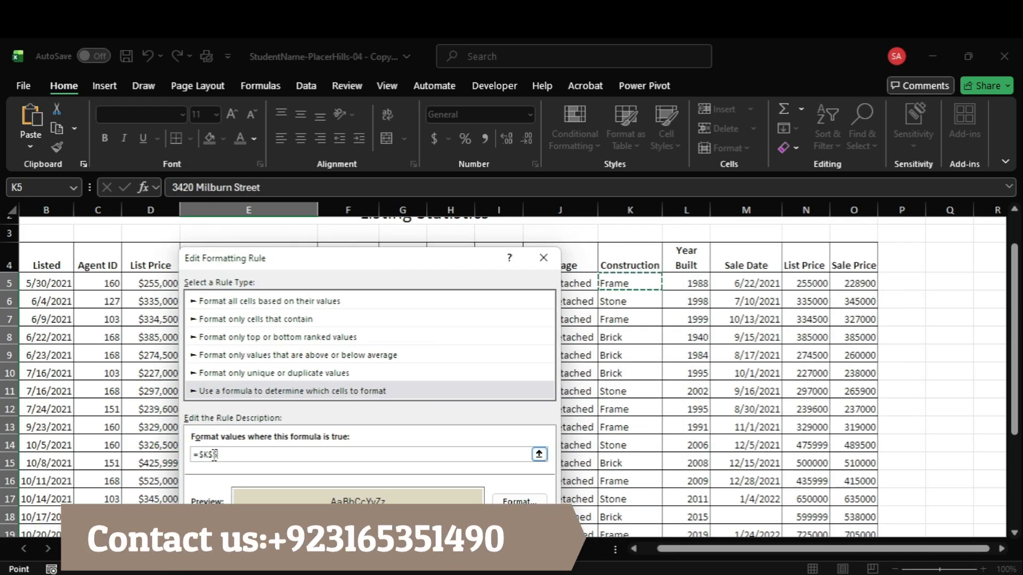
pyautogui.press('Left')
pyautogui.press('Left')
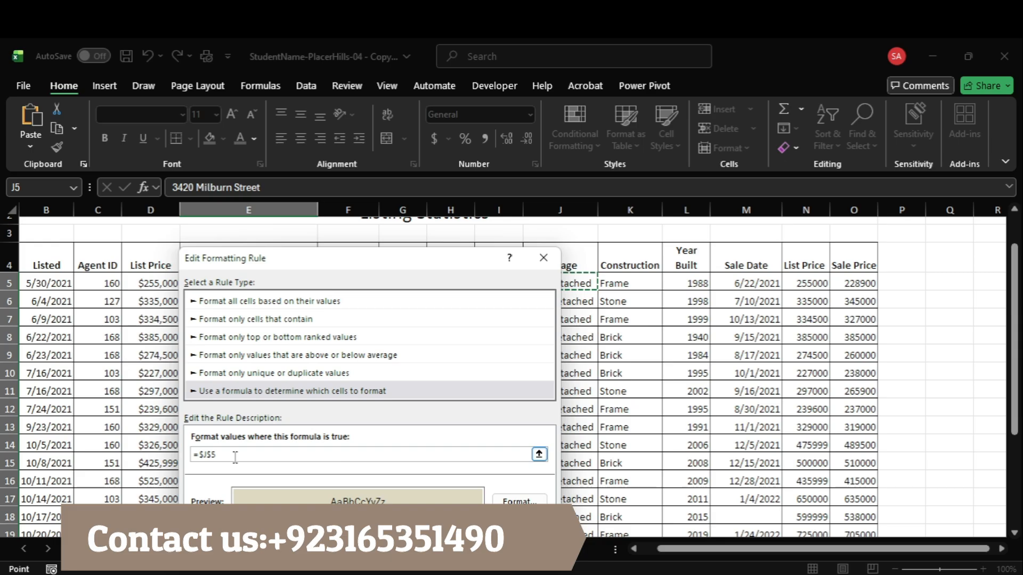
pyautogui.press('Right')
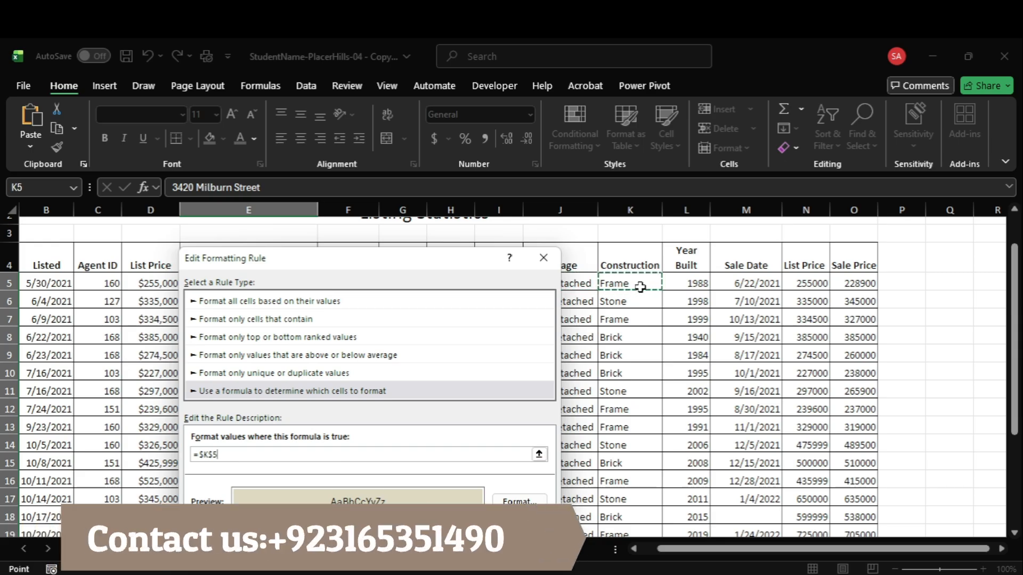
pyautogui.moveTo(639, 284); pyautogui.dragTo(650, 498)
pyautogui.scroll(4, 530, 400)
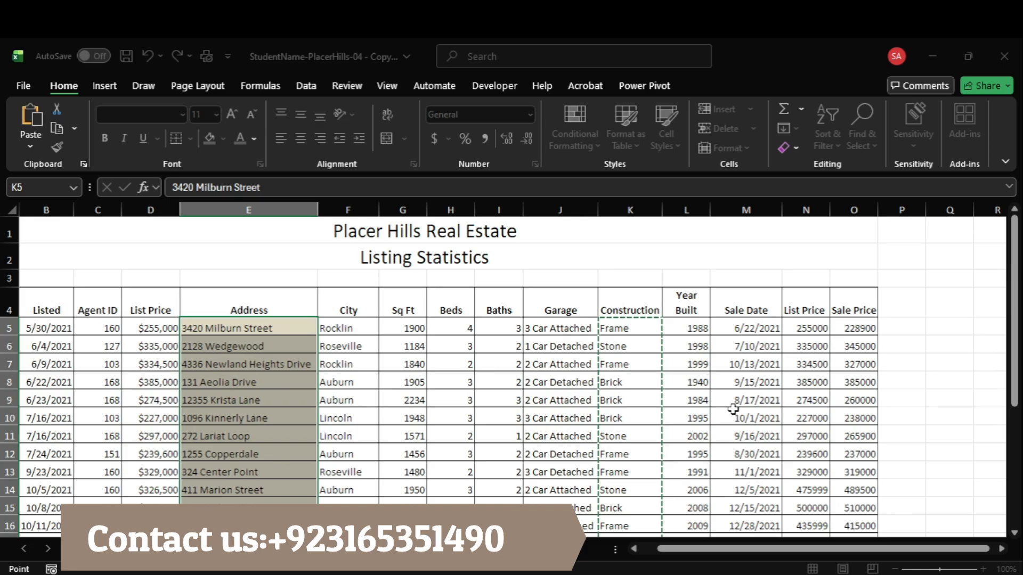
pyautogui.moveTo(776, 572)
pyautogui.click(769, 521)
pyautogui.click(294, 450)
pyautogui.write('=')
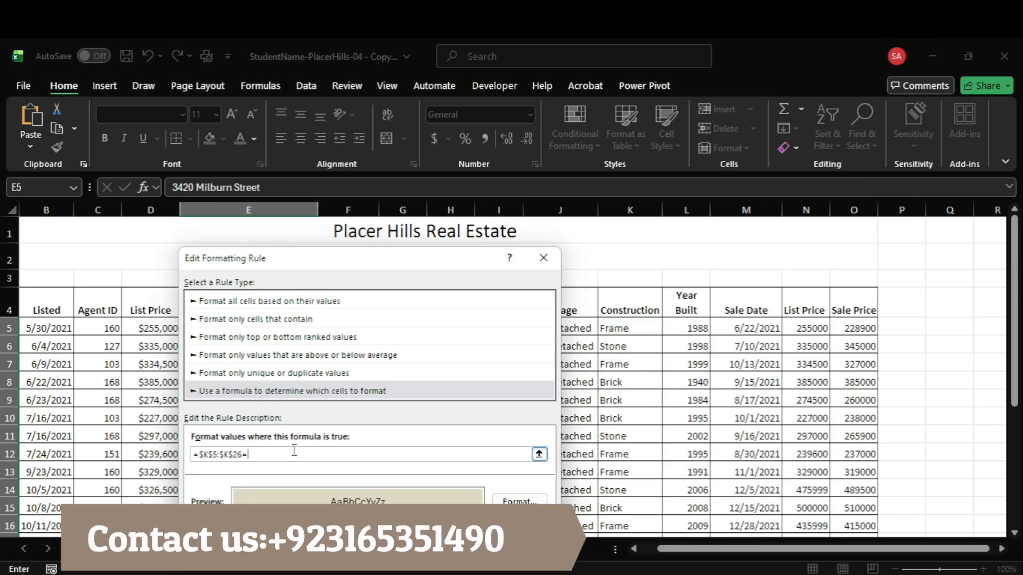
pyautogui.press('BackSpace')
pyautogui.press('BackSpace')
pyautogui.press('BackSpace')
pyautogui.press('BackSpace')
pyautogui.press('BackSpace')
pyautogui.press('BackSpace')
pyautogui.press('BackSpace')
pyautogui.press('BackSpace')
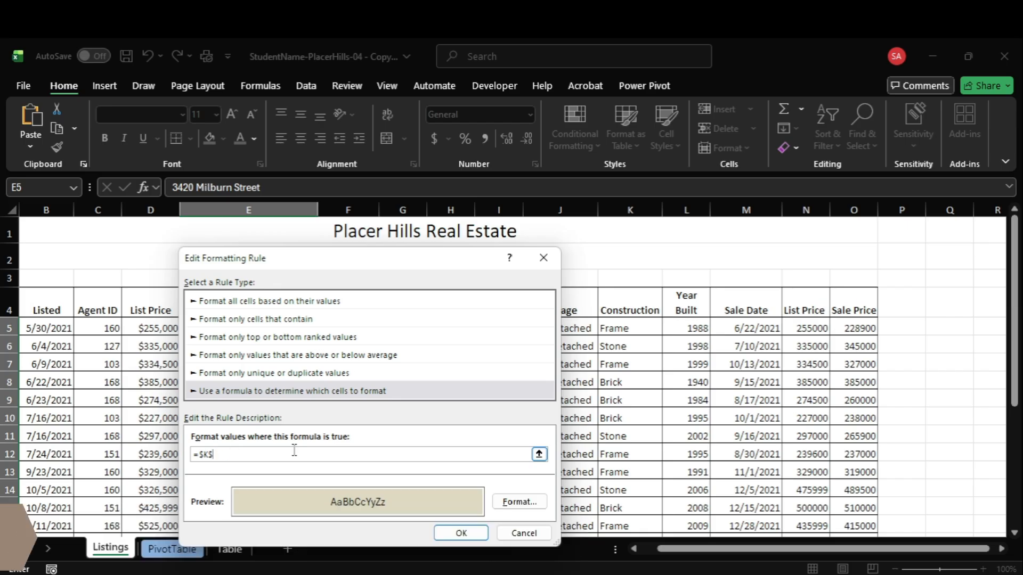
# Step: Set the rule's formula to =$K5="Frame" with only the column locked, apply it and close the rules manager
pyautogui.click(609, 328)
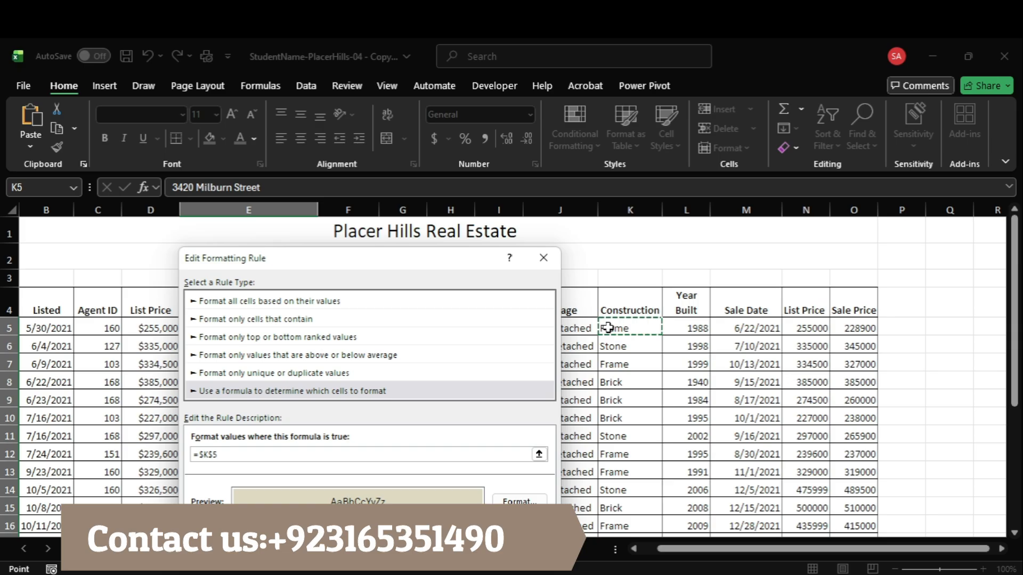
pyautogui.press('F4')
pyautogui.write('=')
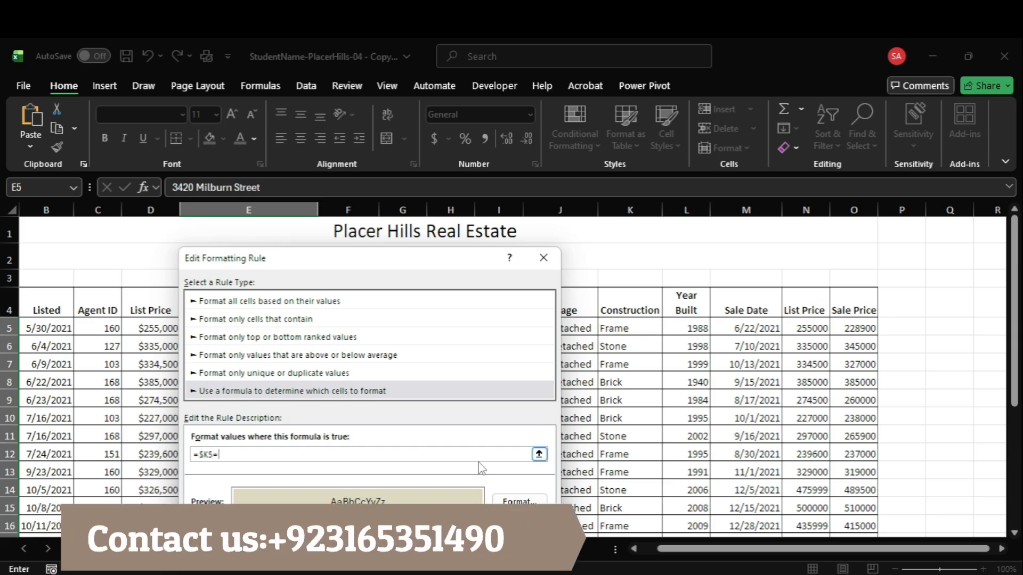
pyautogui.write('"Frame"')
pyautogui.press('Return')
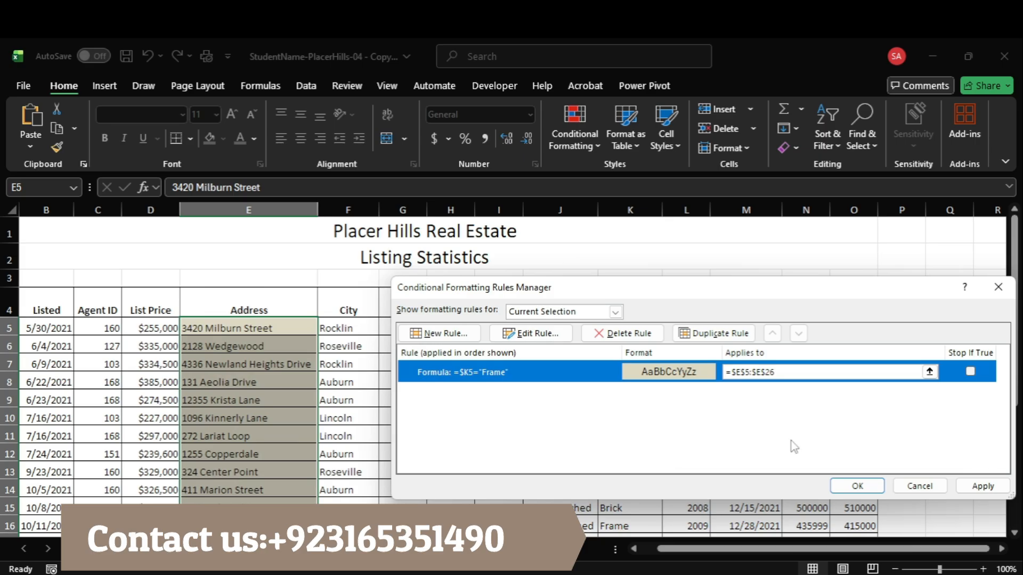
pyautogui.click(967, 485)
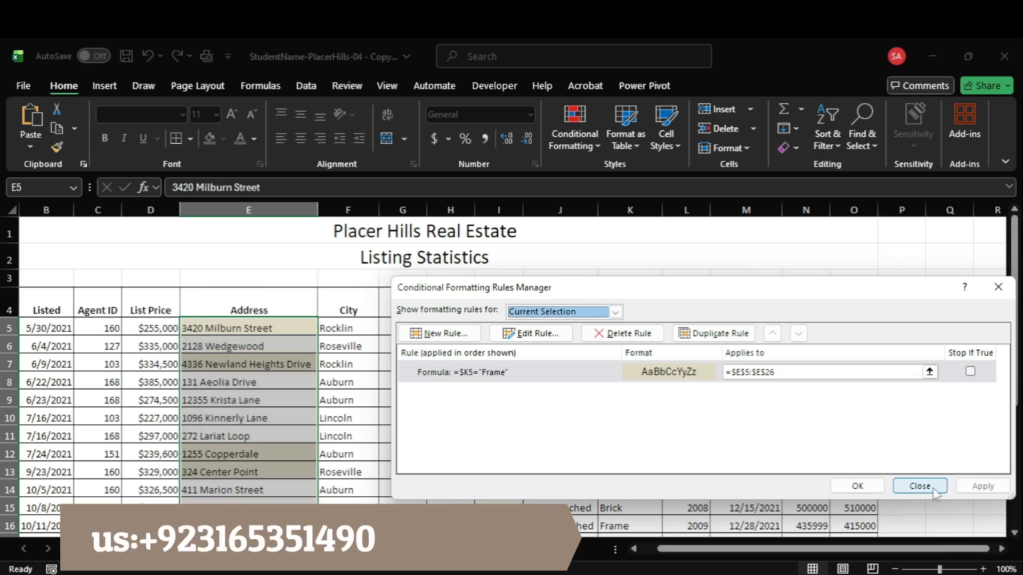
pyautogui.click(856, 485)
pyautogui.click(566, 395)
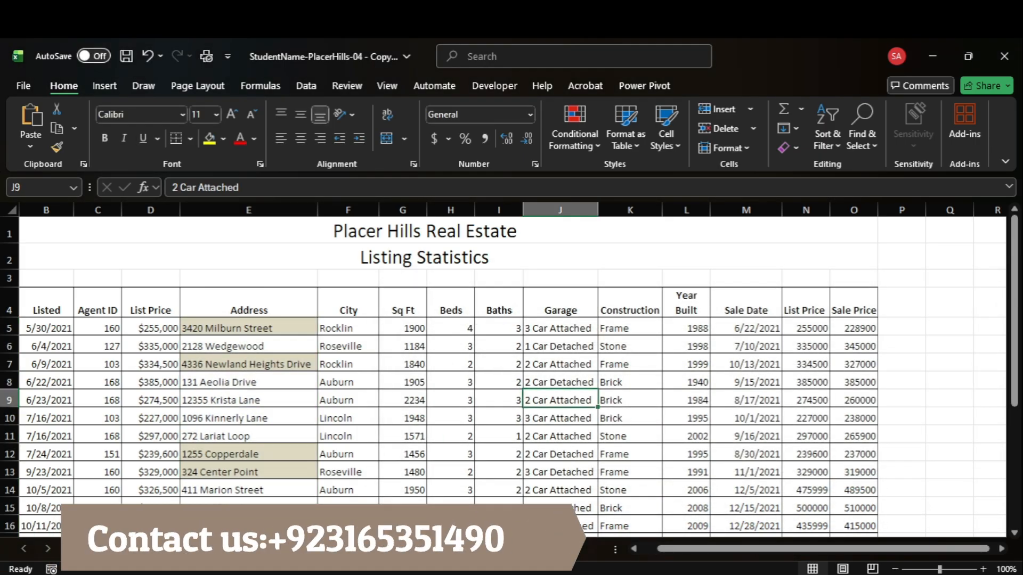
# Step: Switch to the Acrobat instructions and read step 3 about pivoting fields, including its first sub-step on the PivotTable sheet
pyautogui.moveTo(738, 574)
pyautogui.click(732, 502)
pyautogui.click(395, 393)
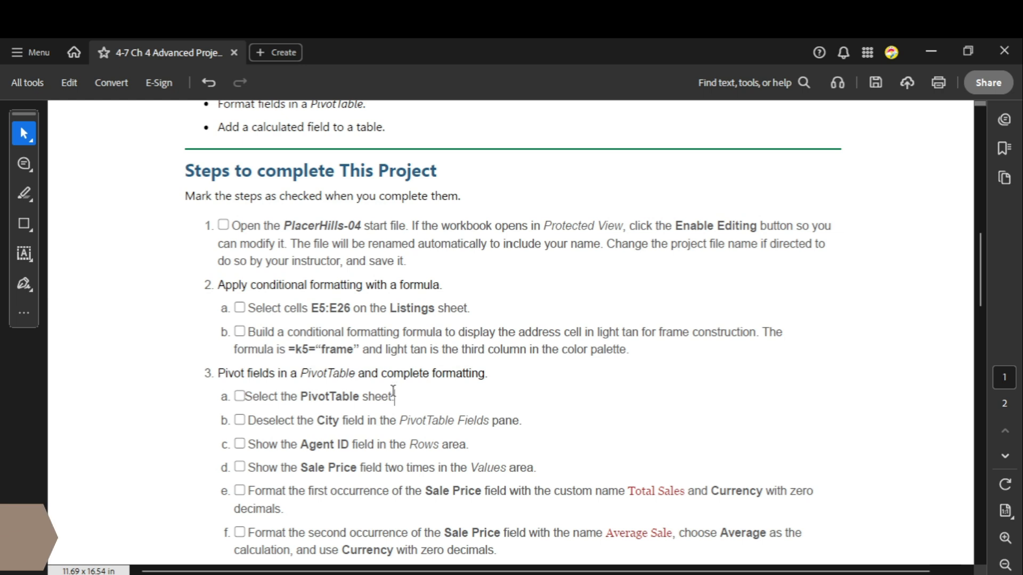
pyautogui.scroll(-1, 361, 379)
pyautogui.scroll(-1, 361, 379)
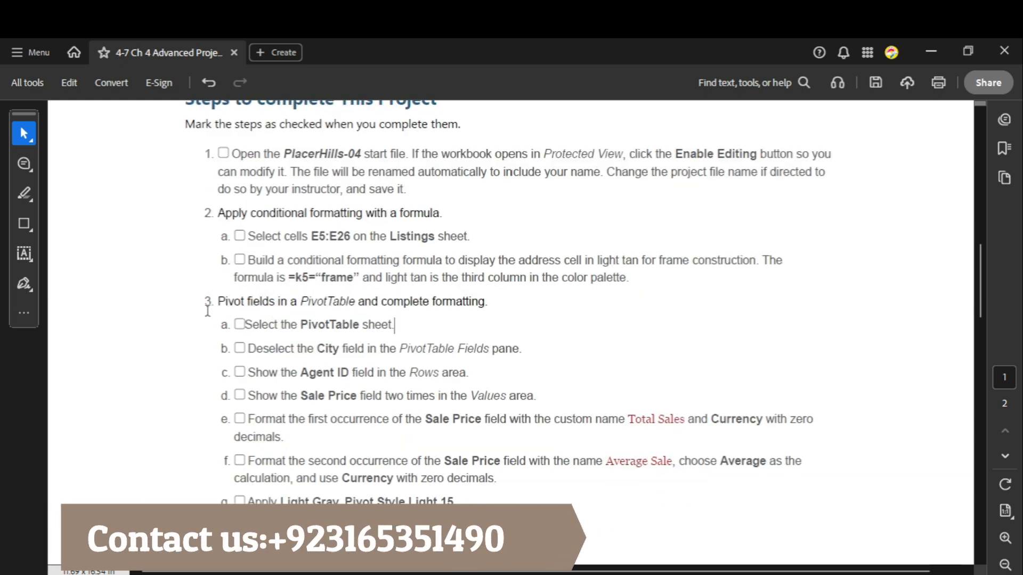
pyautogui.moveTo(217, 299); pyautogui.dragTo(486, 301)
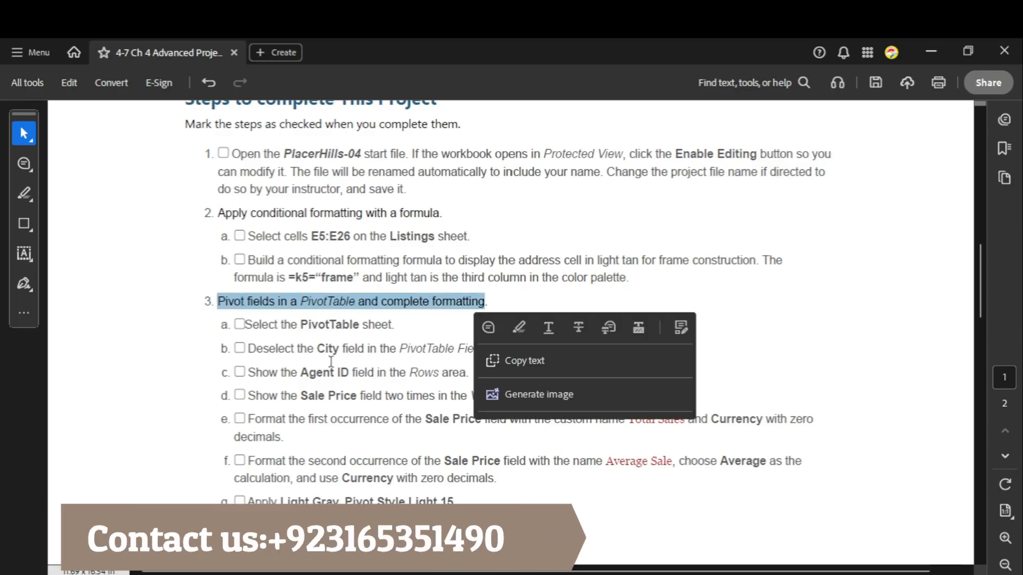
pyautogui.moveTo(245, 325); pyautogui.dragTo(394, 326)
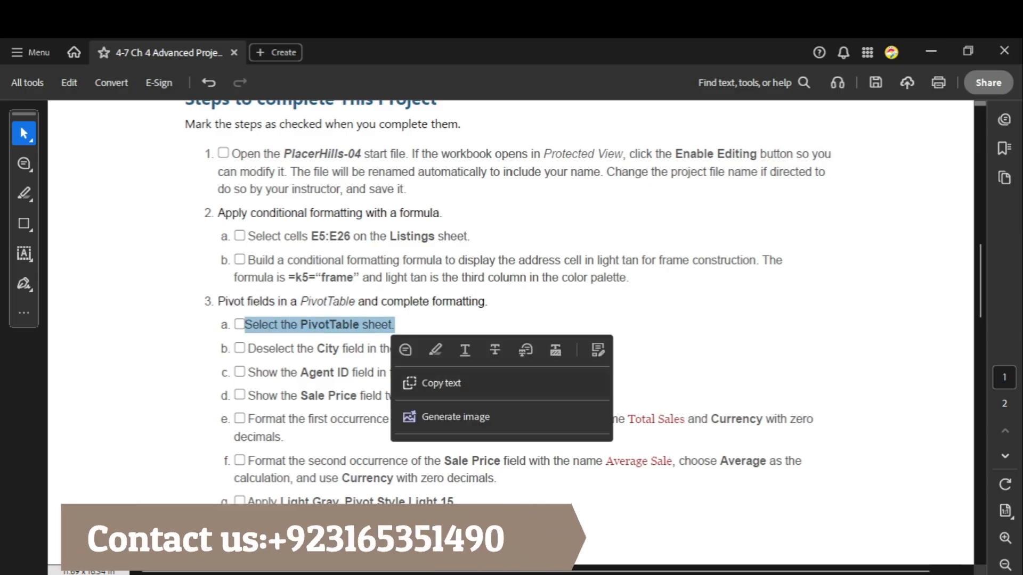
# Step: In the Excel workbook, go to the PivotTable sheet and select cell B4 inside the pivot table
pyautogui.click(775, 522)
pyautogui.hotkey('ctrl', 'pagedown')
pyautogui.click(749, 528)
pyautogui.click(344, 360)
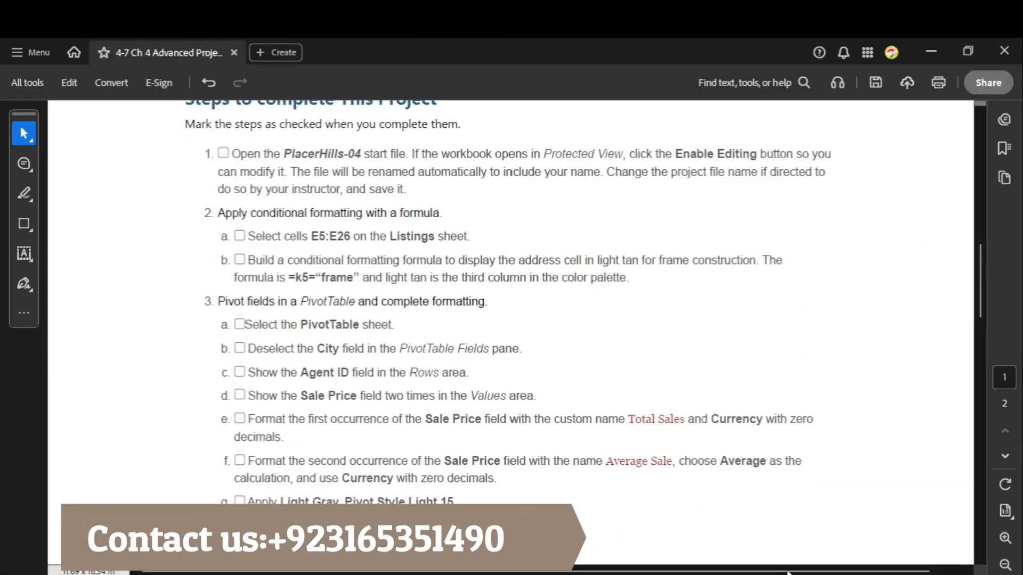
pyautogui.click(776, 521)
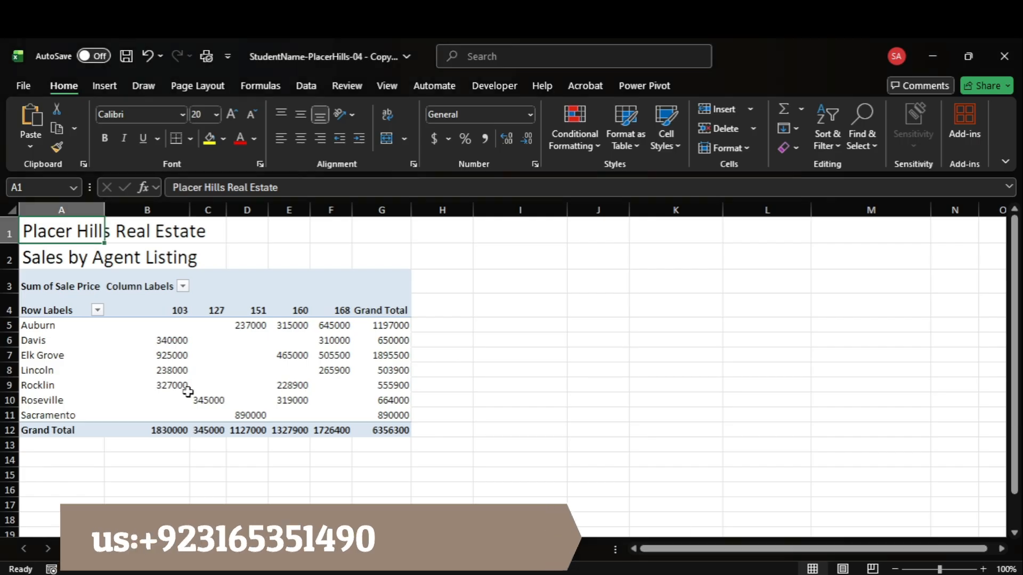
pyautogui.click(151, 304)
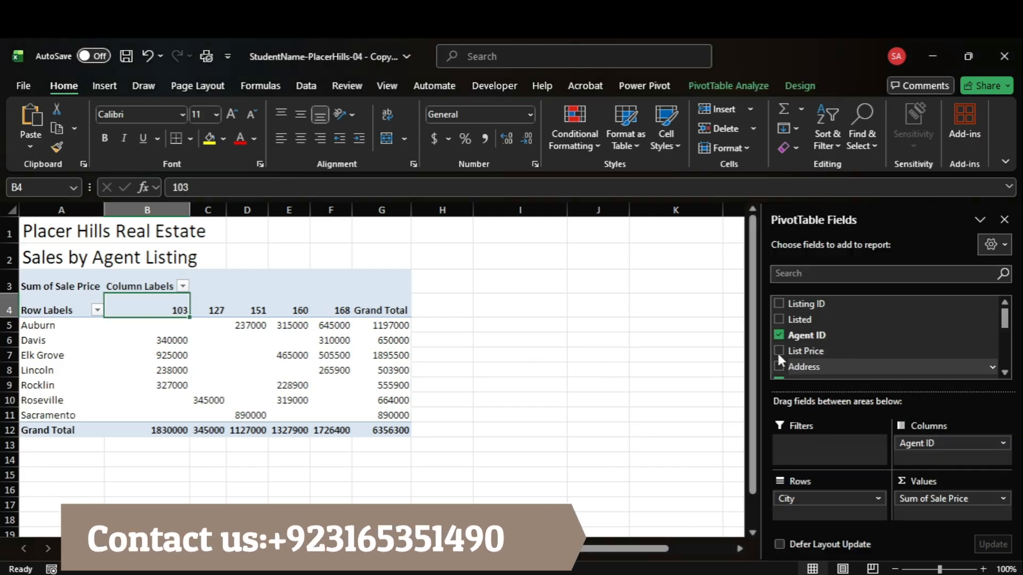
# Step: Check the City field instruction in Acrobat and deselect City in the fields of the Excel PivotTable
pyautogui.moveTo(776, 572)
pyautogui.moveTo(743, 572)
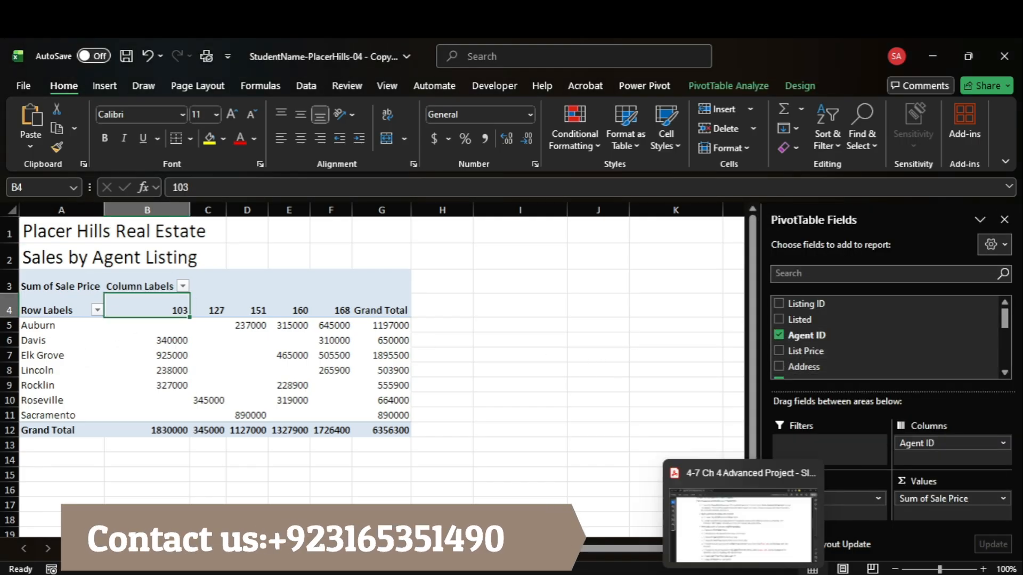
pyautogui.click(759, 549)
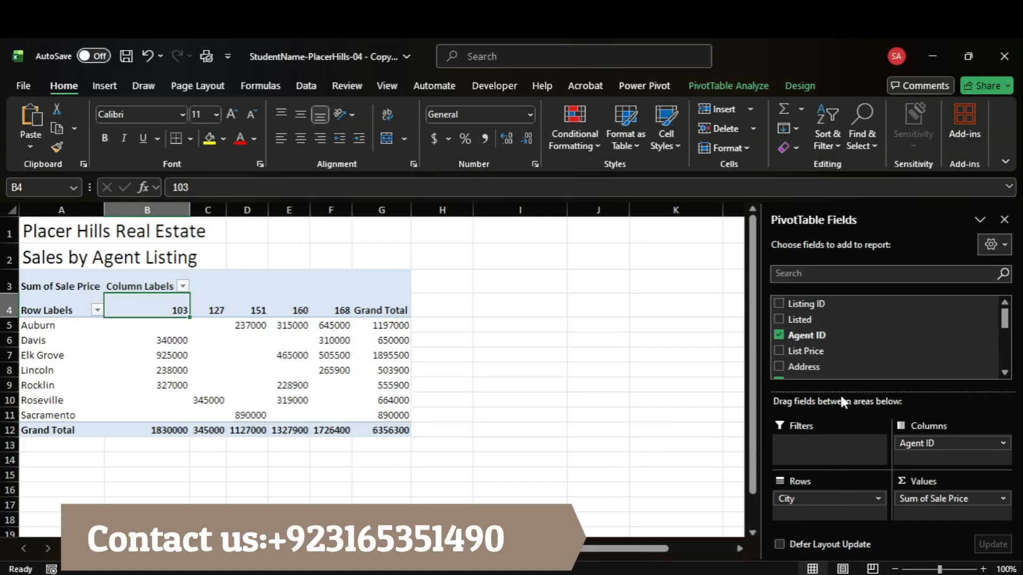
pyautogui.scroll(-1, 825, 366)
pyautogui.click(778, 345)
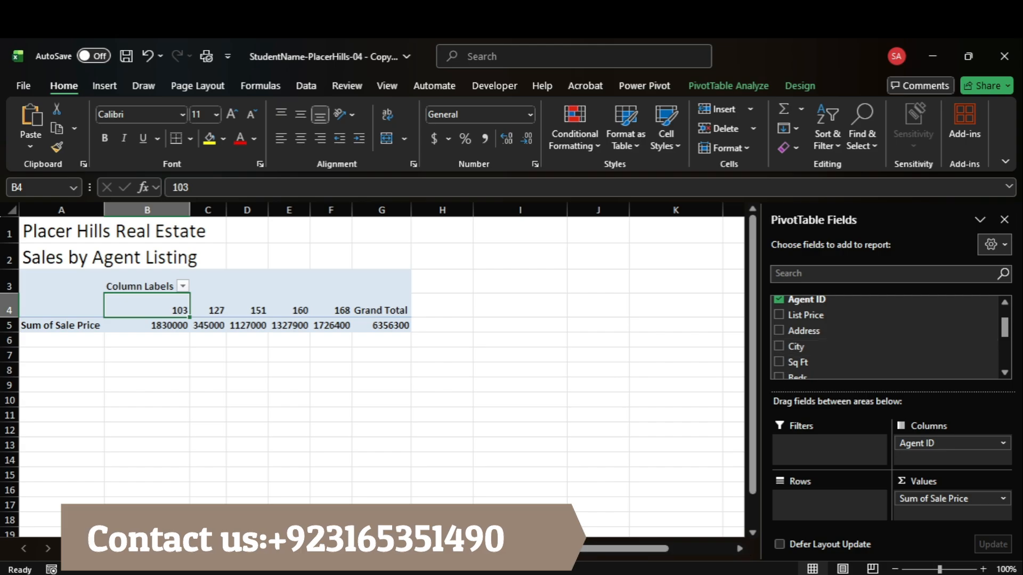
# Step: Check the Agent ID instruction in Acrobat and move Agent ID from Columns to Rows in the Excel PivotTable
pyautogui.click(746, 525)
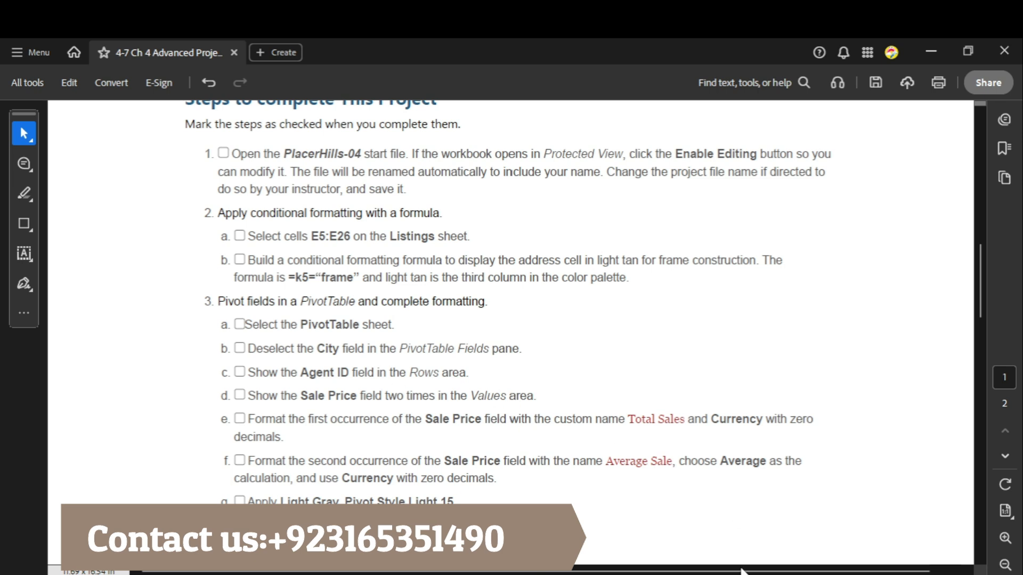
pyautogui.click(769, 537)
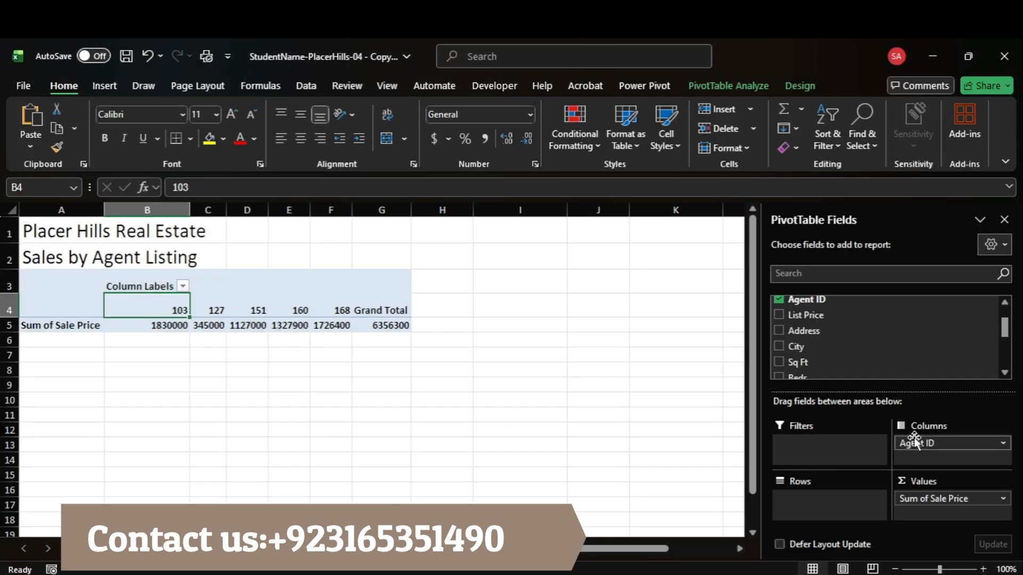
pyautogui.moveTo(914, 441); pyautogui.dragTo(812, 503)
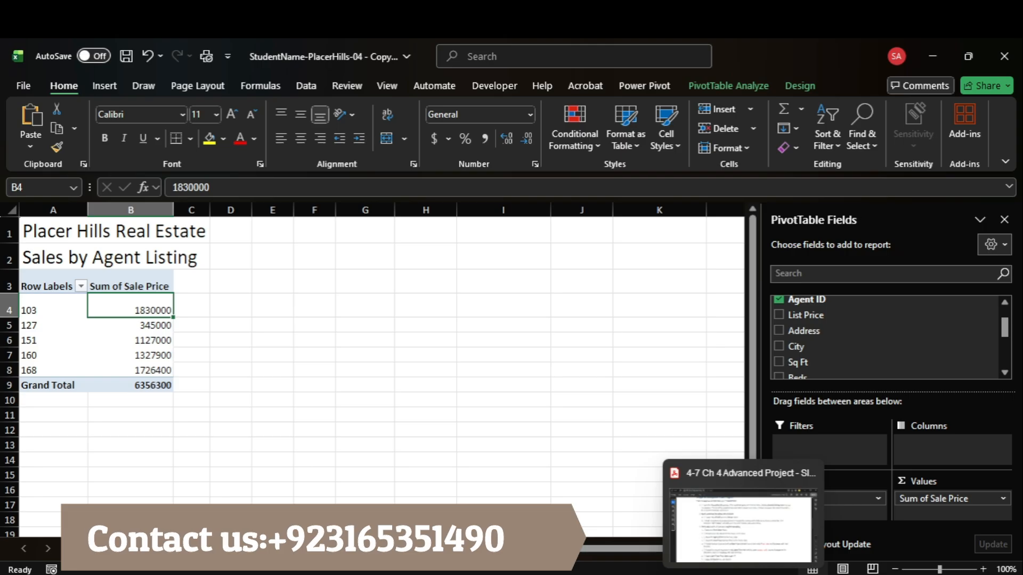
# Step: Check the Sale Price instruction in Acrobat and add Sale Price to the Excel PivotTable's Values area a second time
pyautogui.click(735, 527)
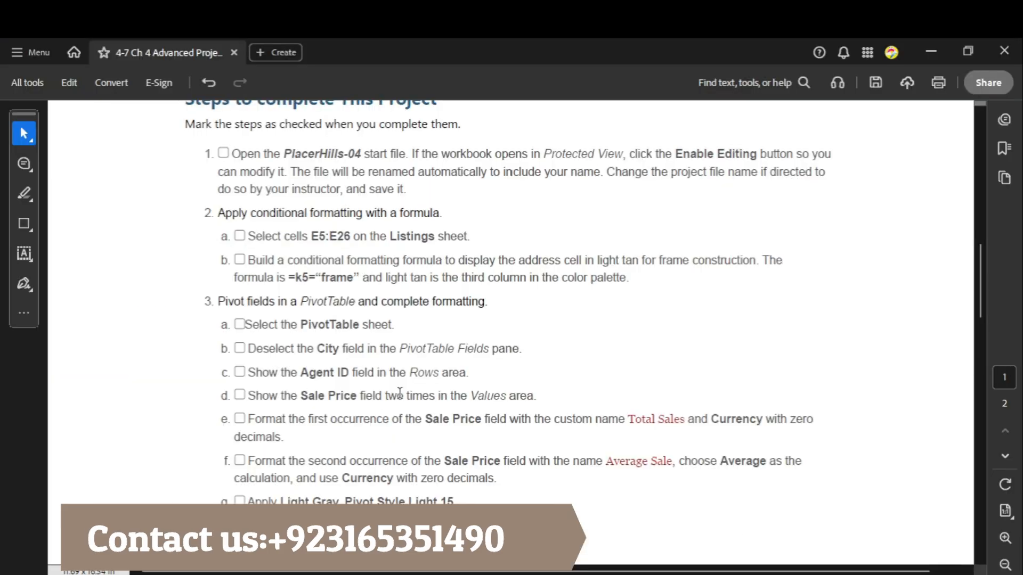
pyautogui.moveTo(776, 572)
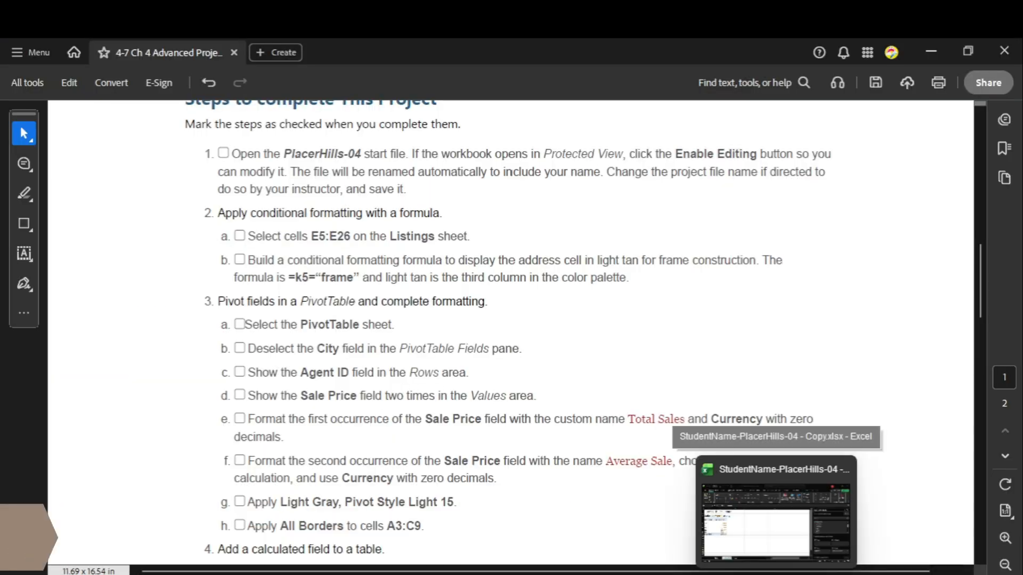
pyautogui.click(776, 519)
pyautogui.scroll(-2, 815, 351)
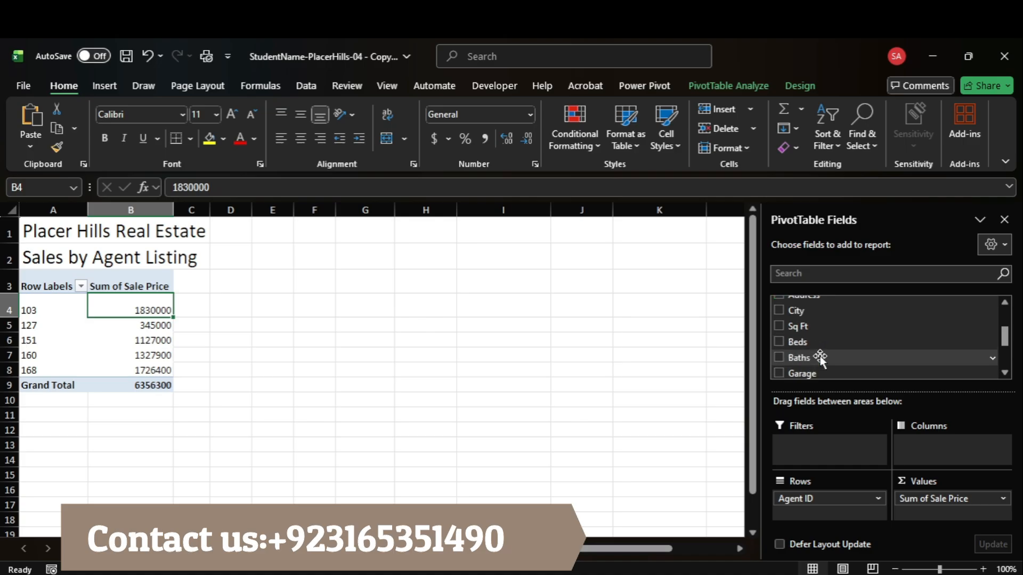
pyautogui.scroll(-1, 820, 359)
pyautogui.moveTo(837, 355); pyautogui.dragTo(935, 512)
# Step: Copy the name Total Sales from the Acrobat instructions and enter it as the custom name of the first Sale Price value field in Excel
pyautogui.moveTo(743, 573)
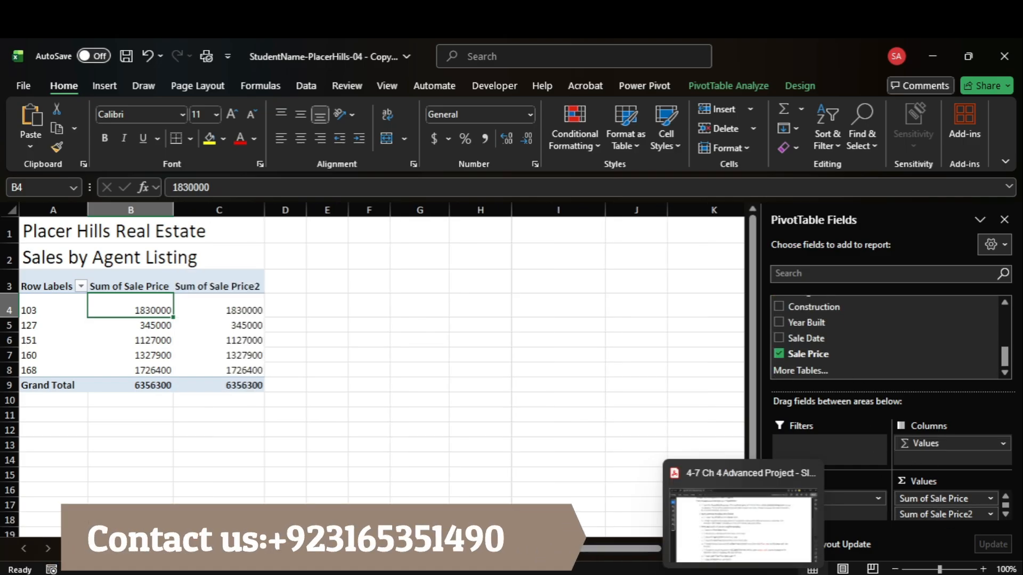
pyautogui.click(687, 517)
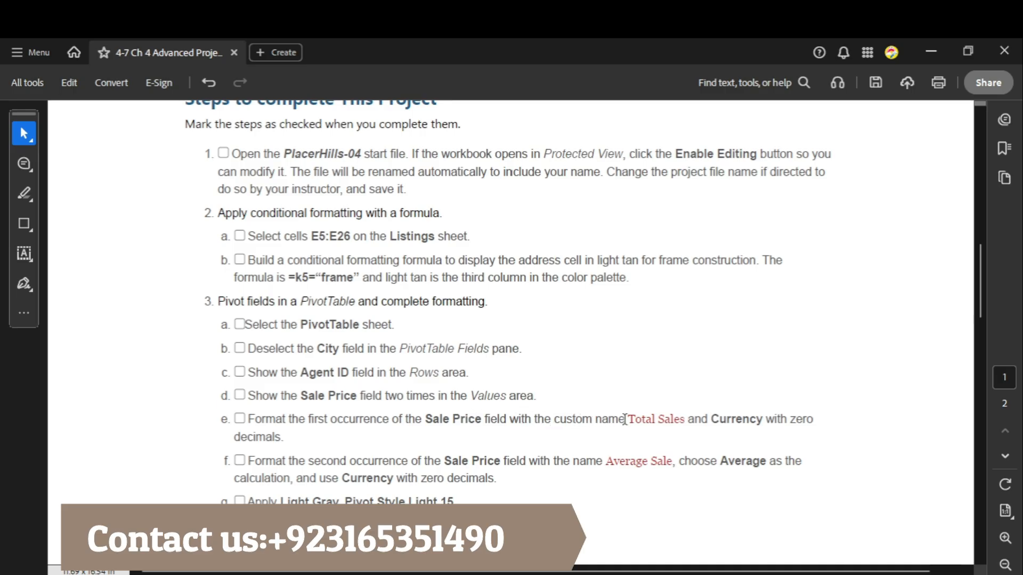
pyautogui.moveTo(629, 419); pyautogui.dragTo(684, 421)
pyautogui.hotkey('ctrl', 'c')
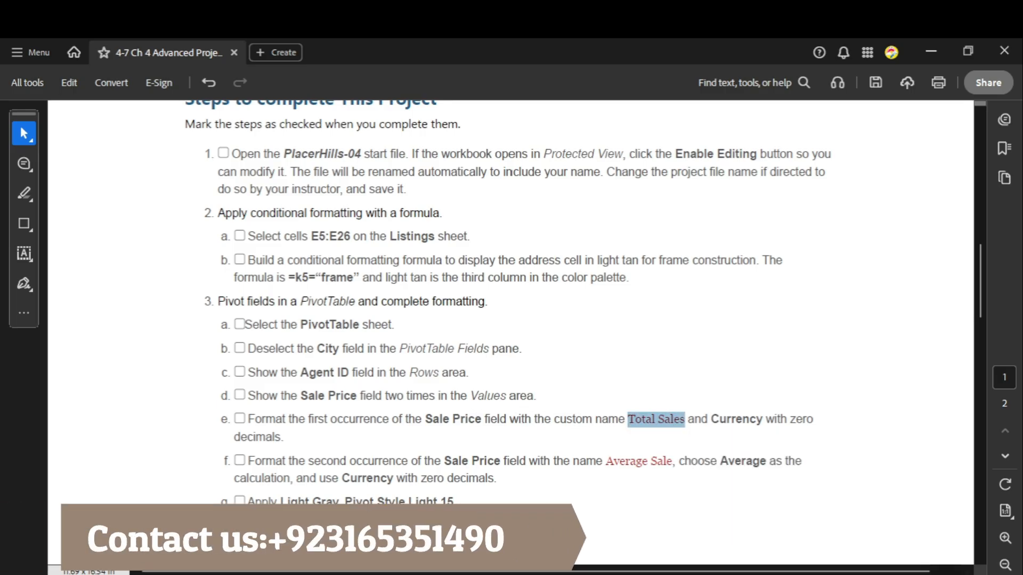
pyautogui.click(787, 549)
pyautogui.click(991, 499)
pyautogui.click(943, 543)
pyautogui.hotkey('ctrl', 'v')
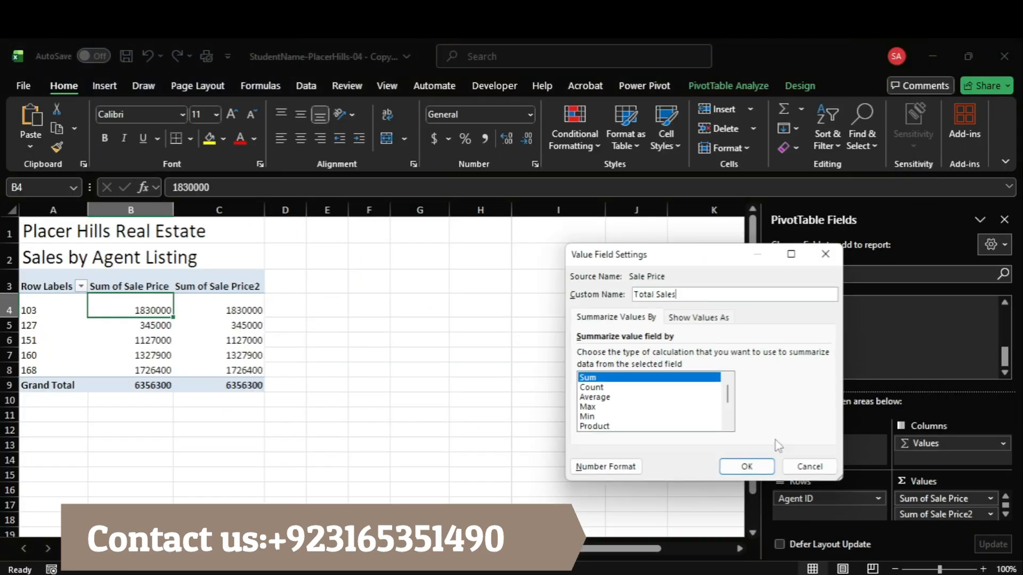
# Step: Format the Total Sales field as Currency with 0 decimal places and apply the field settings
pyautogui.click(581, 466)
pyautogui.click(537, 271)
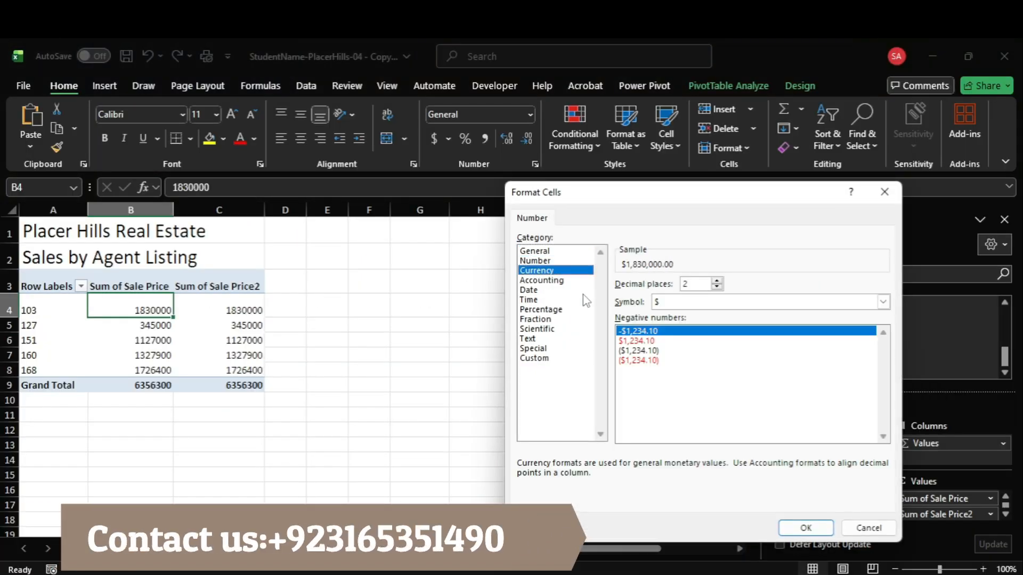
pyautogui.click(717, 287)
pyautogui.click(717, 286)
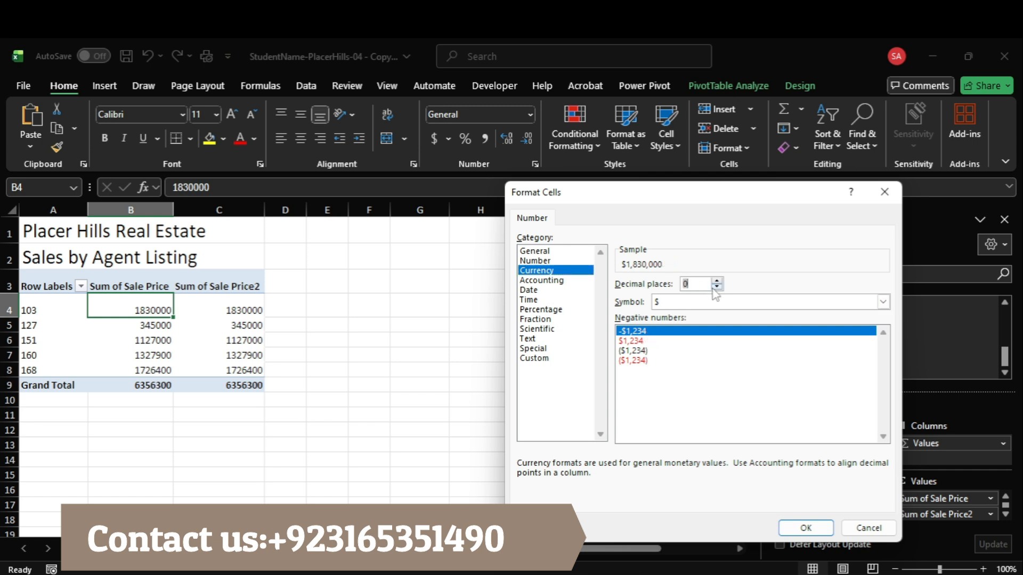
pyautogui.click(806, 527)
pyautogui.click(738, 463)
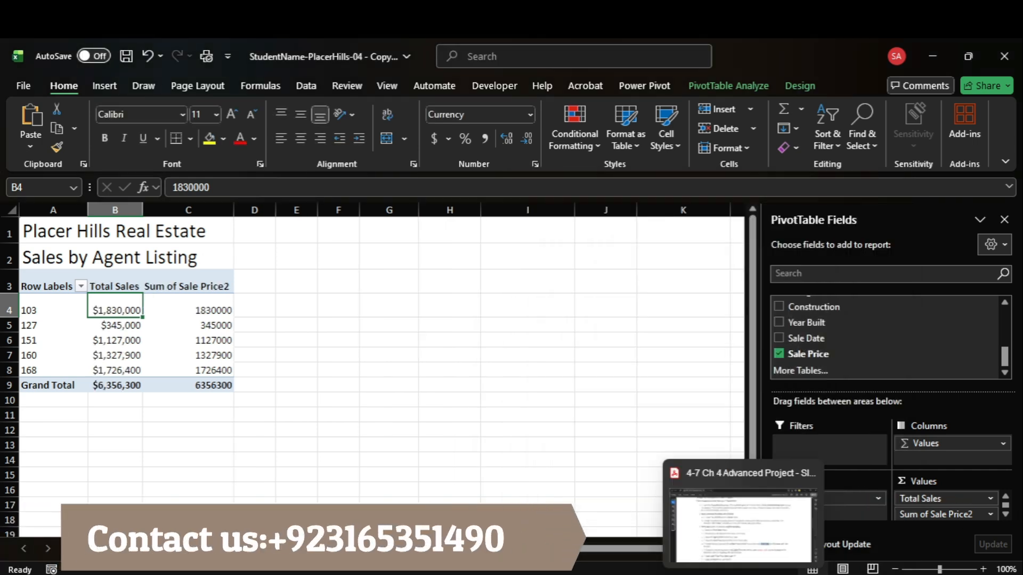
# Step: Copy the name Average Sale from the Acrobat instructions and set the second Sale Price field in Excel to summarize by Average
pyautogui.click(740, 522)
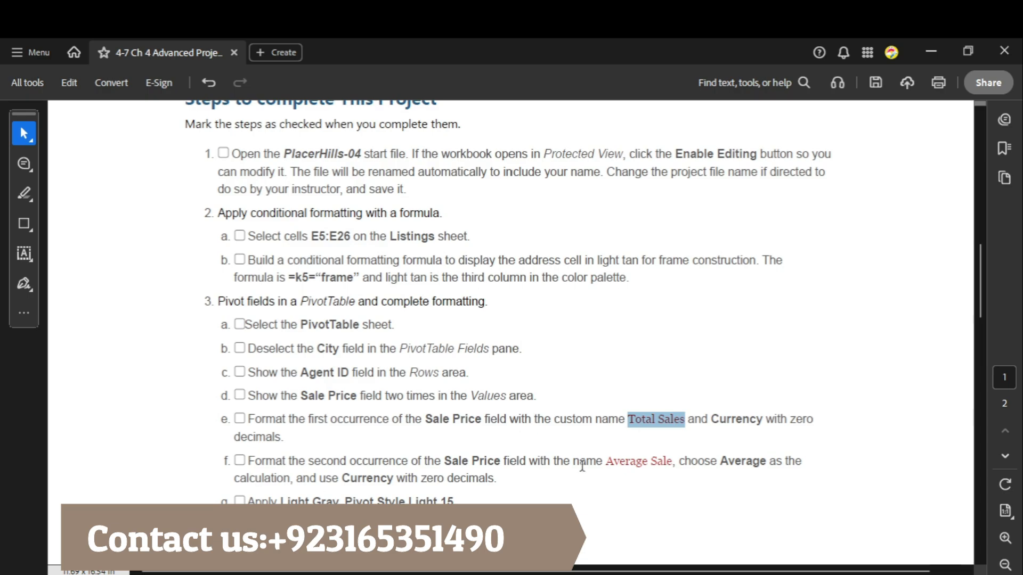
pyautogui.moveTo(606, 461); pyautogui.dragTo(672, 461)
pyautogui.hotkey('ctrl', 'c')
pyautogui.moveTo(773, 572)
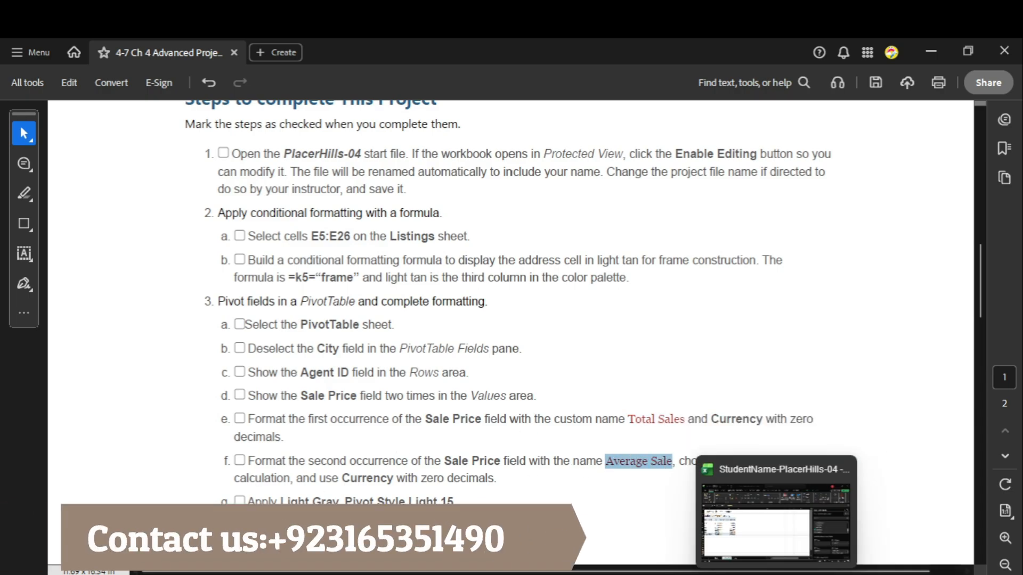
pyautogui.click(771, 525)
pyautogui.click(992, 512)
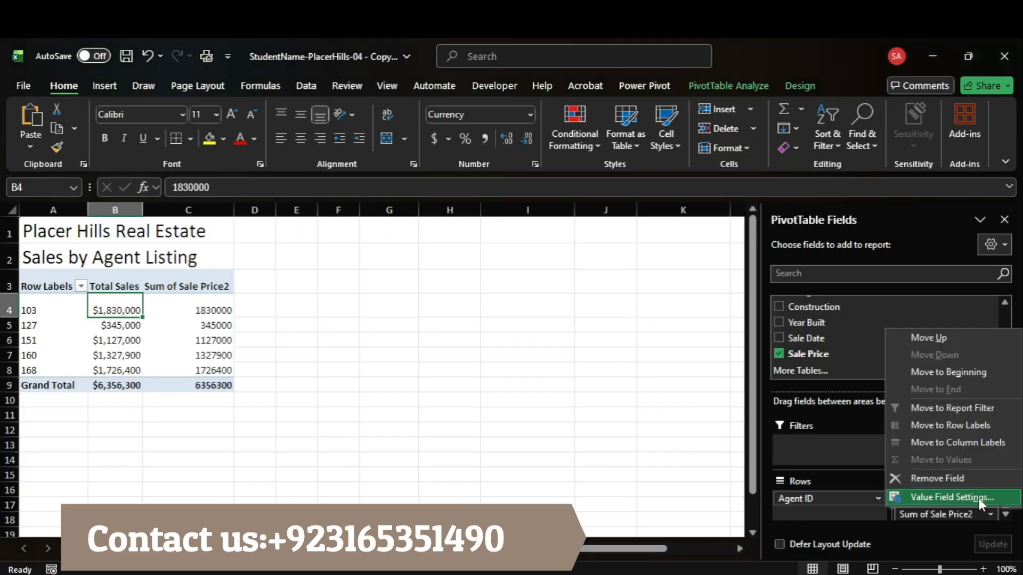
pyautogui.click(978, 498)
pyautogui.hotkey('ctrl', 'v')
pyautogui.click(613, 398)
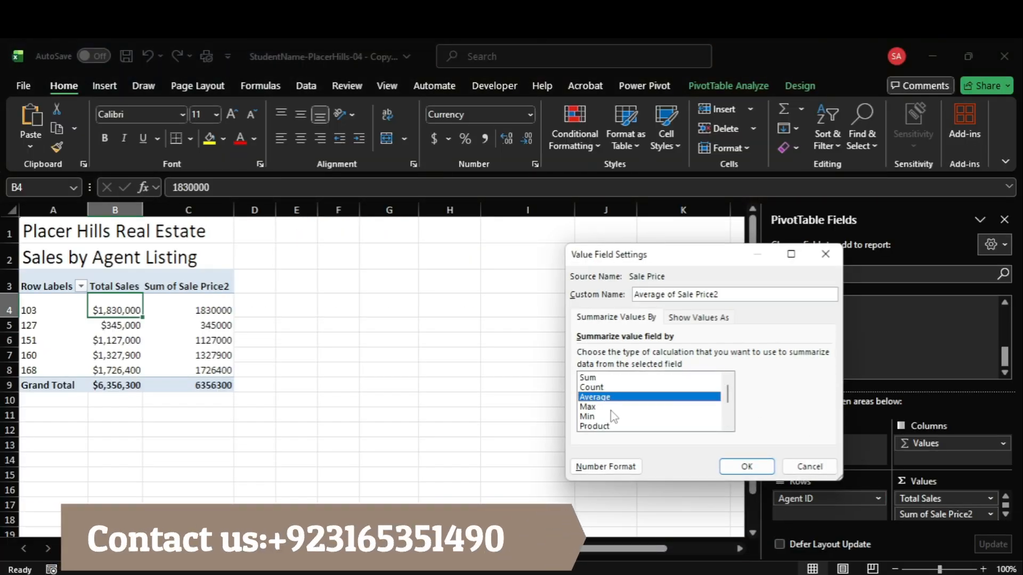
# Step: Format the averaged Sale Price field as Currency with 0 decimal places and set its custom name to Average Sale
pyautogui.click(606, 466)
pyautogui.click(554, 271)
pyautogui.click(716, 288)
pyautogui.click(717, 288)
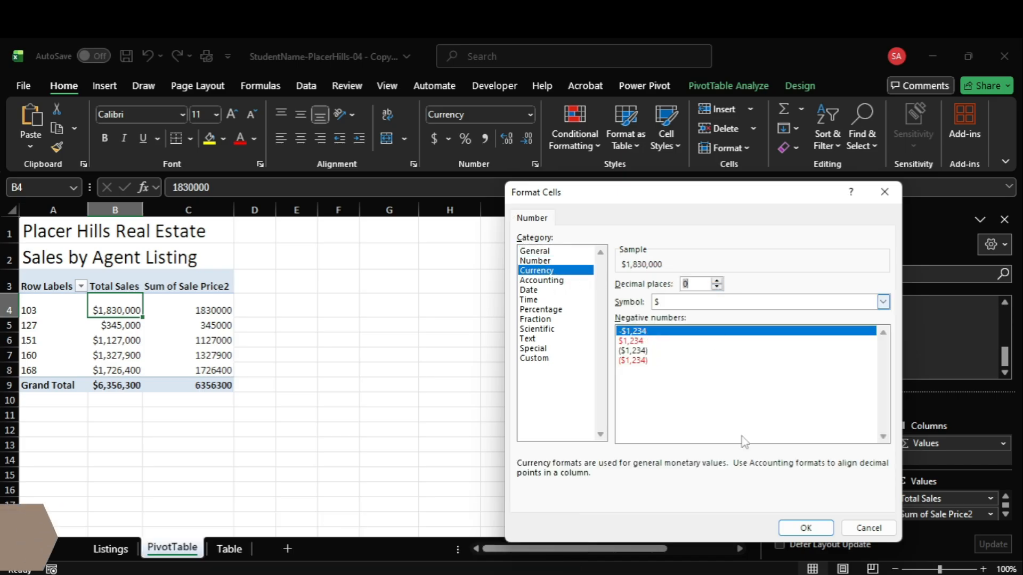
pyautogui.click(806, 528)
pyautogui.moveTo(733, 297); pyautogui.dragTo(657, 294)
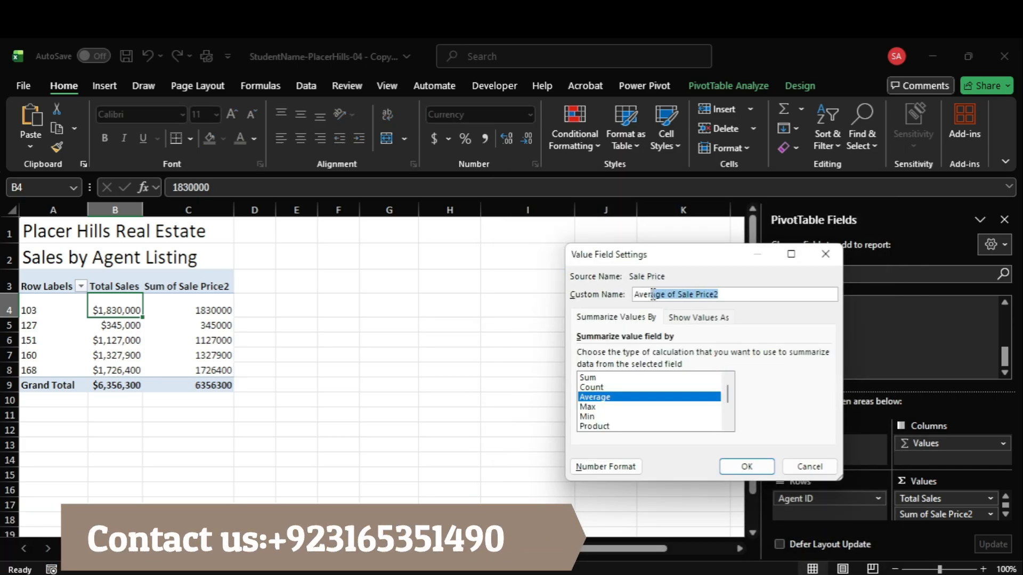
pyautogui.write('Average Sale')
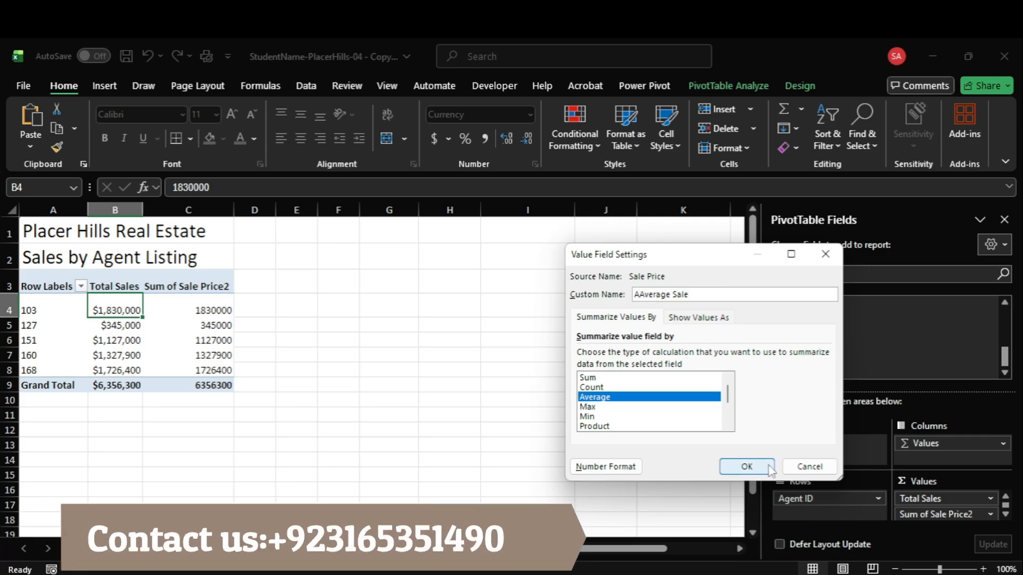
pyautogui.click(736, 466)
# Step: Read the style instruction in Acrobat and apply Light Gray, Pivot Style Light 15 to the Excel PivotTable
pyautogui.click(743, 524)
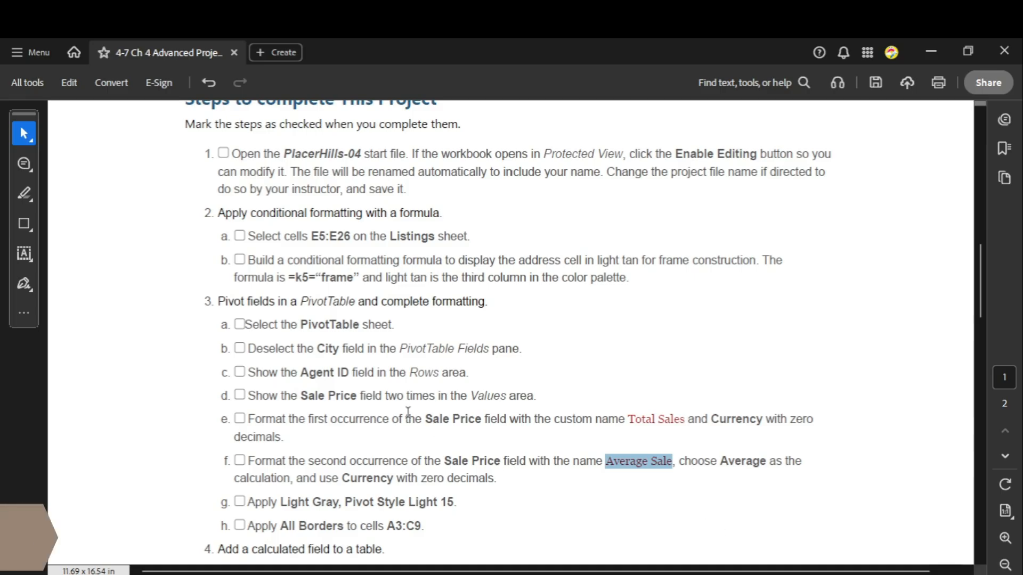
pyautogui.scroll(-1, 383, 372)
pyautogui.scroll(-5, 382, 372)
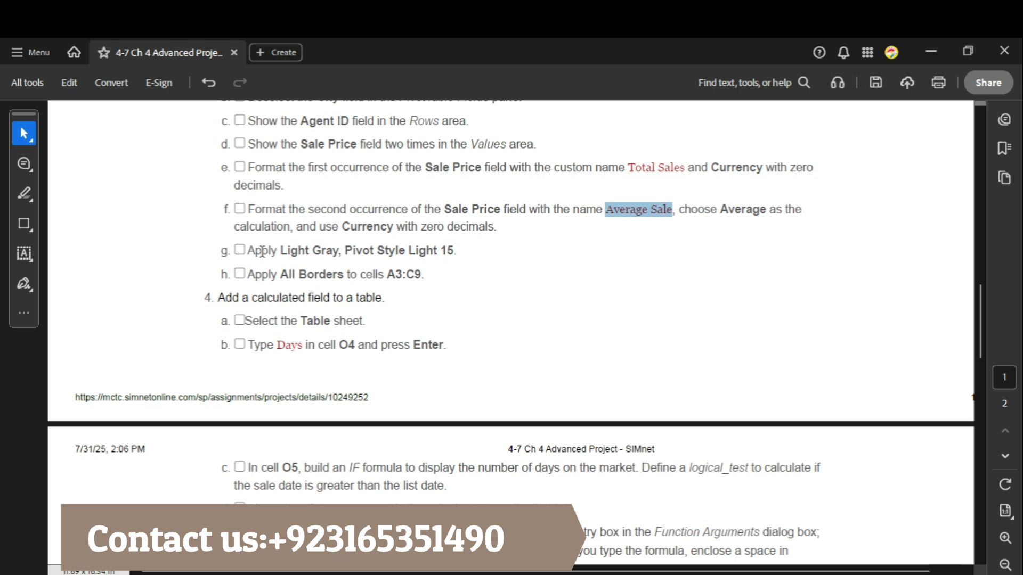
pyautogui.moveTo(251, 251); pyautogui.dragTo(457, 250)
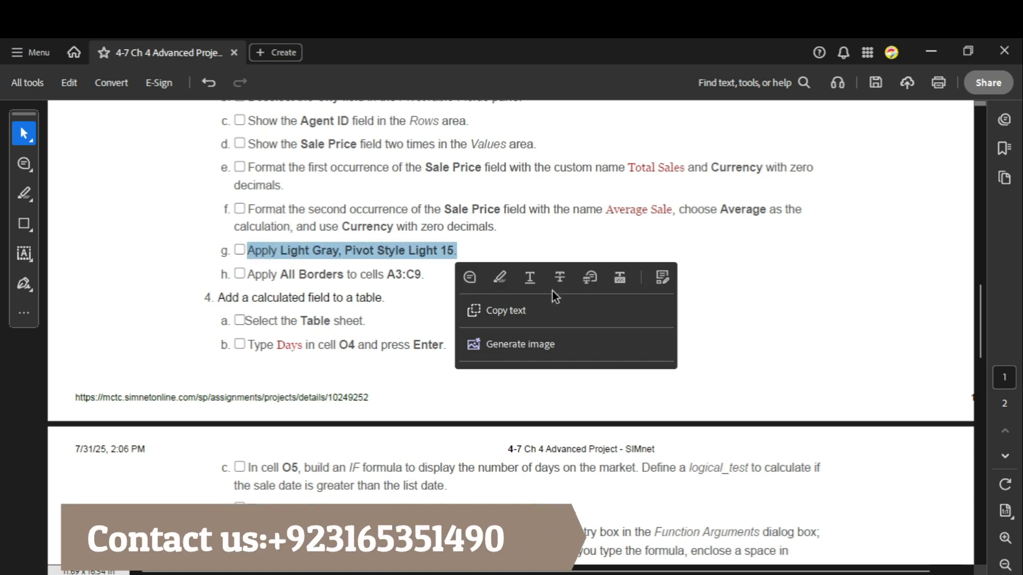
pyautogui.click(769, 572)
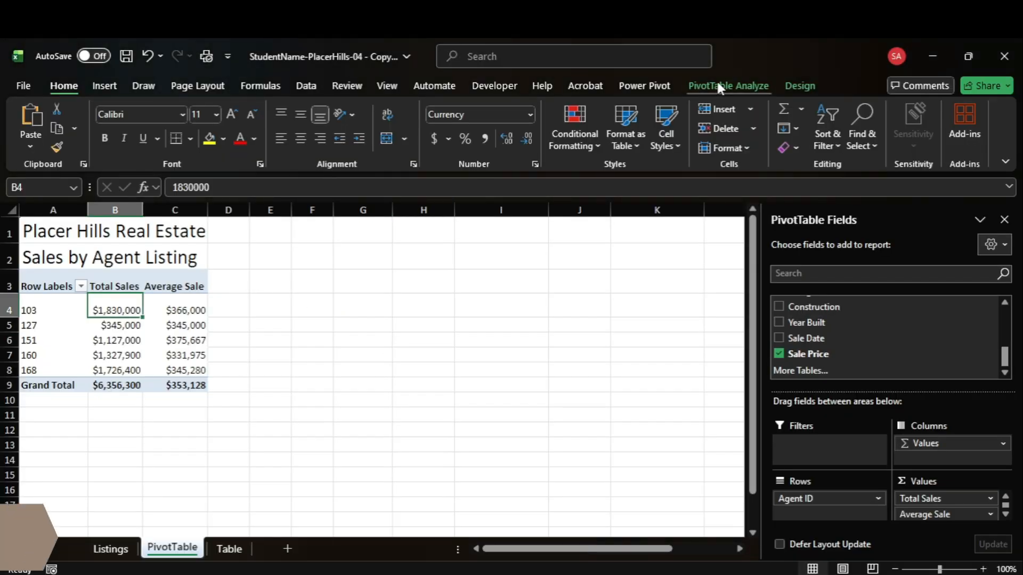
pyautogui.click(716, 86)
pyautogui.click(799, 86)
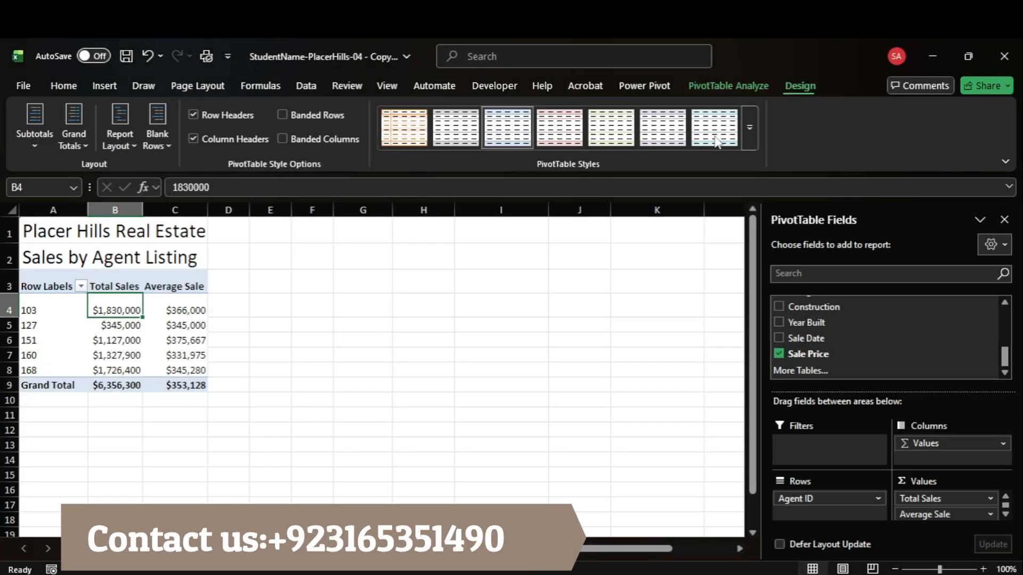
pyautogui.click(750, 129)
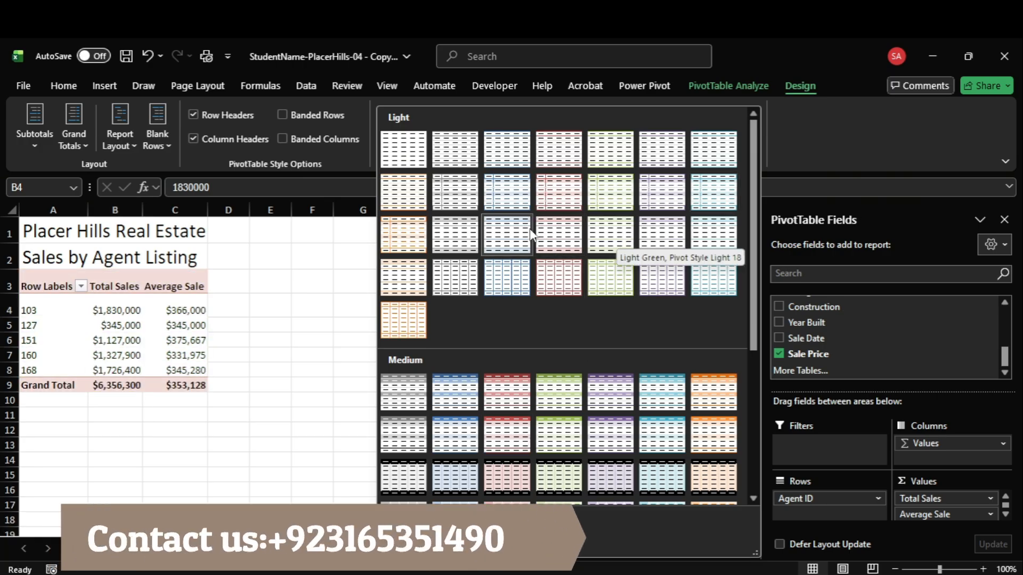
pyautogui.click(467, 246)
# Step: Check the borders instruction in Acrobat and apply All Borders to cells A3:C9 on the Excel PivotTable sheet
pyautogui.click(705, 509)
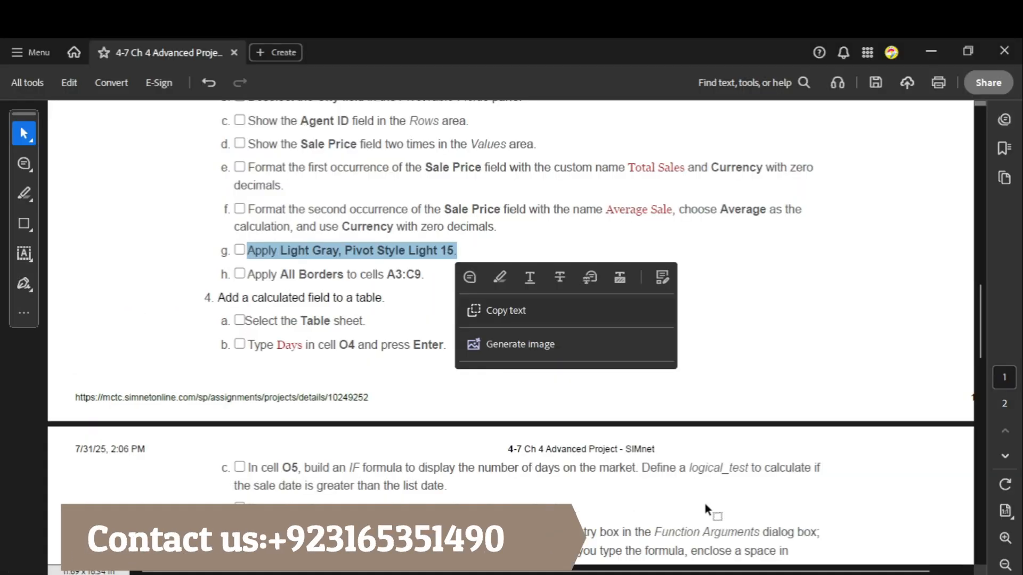
pyautogui.click(318, 281)
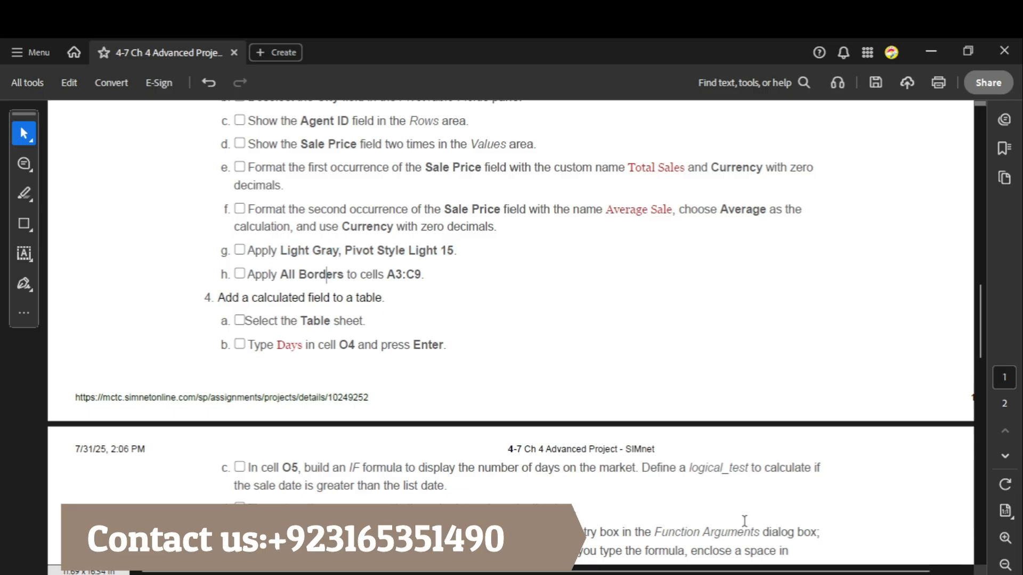
pyautogui.moveTo(387, 275); pyautogui.dragTo(421, 274)
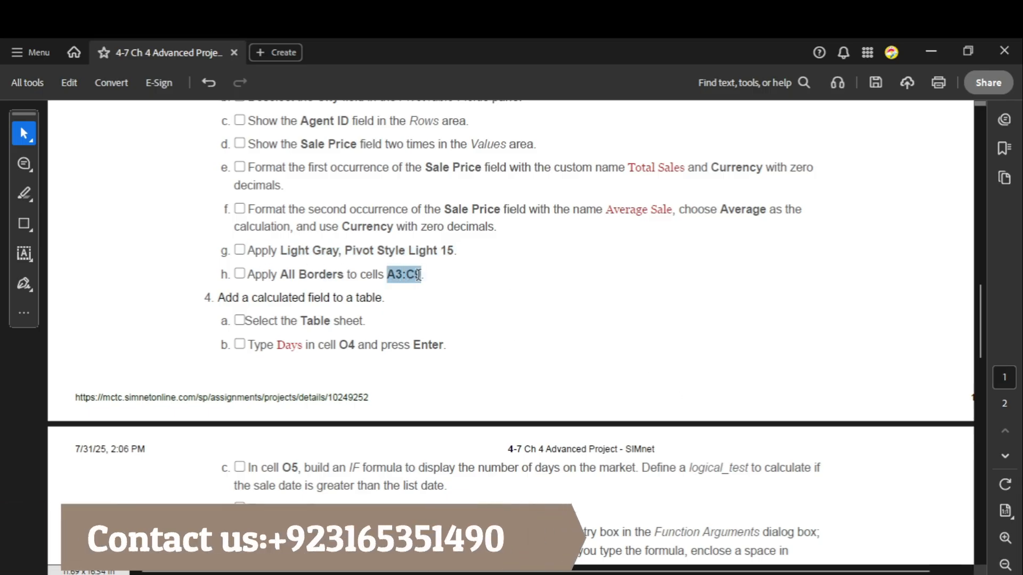
pyautogui.click(756, 512)
pyautogui.click(50, 189)
pyautogui.press('Return')
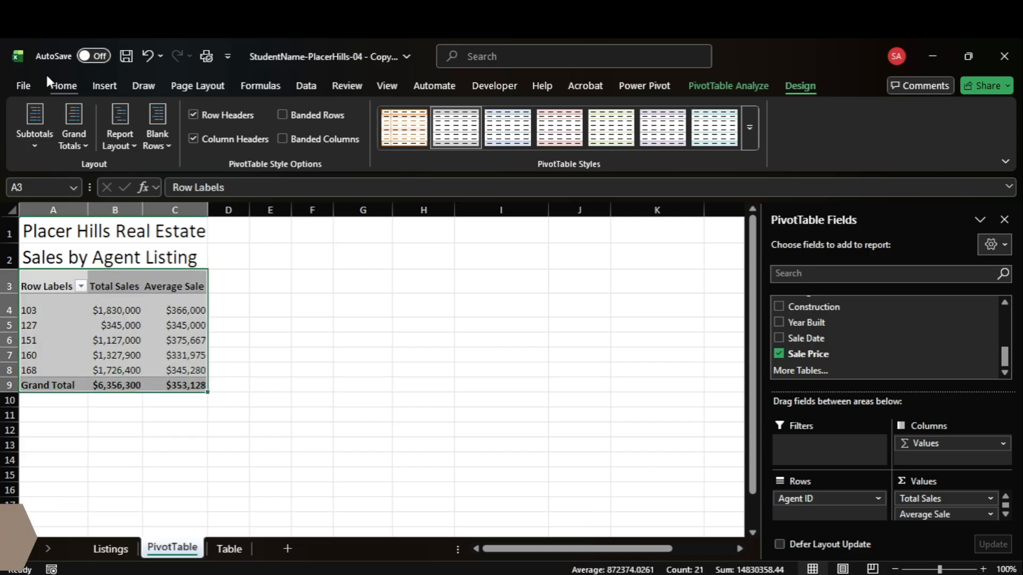
pyautogui.click(64, 86)
pyautogui.click(189, 137)
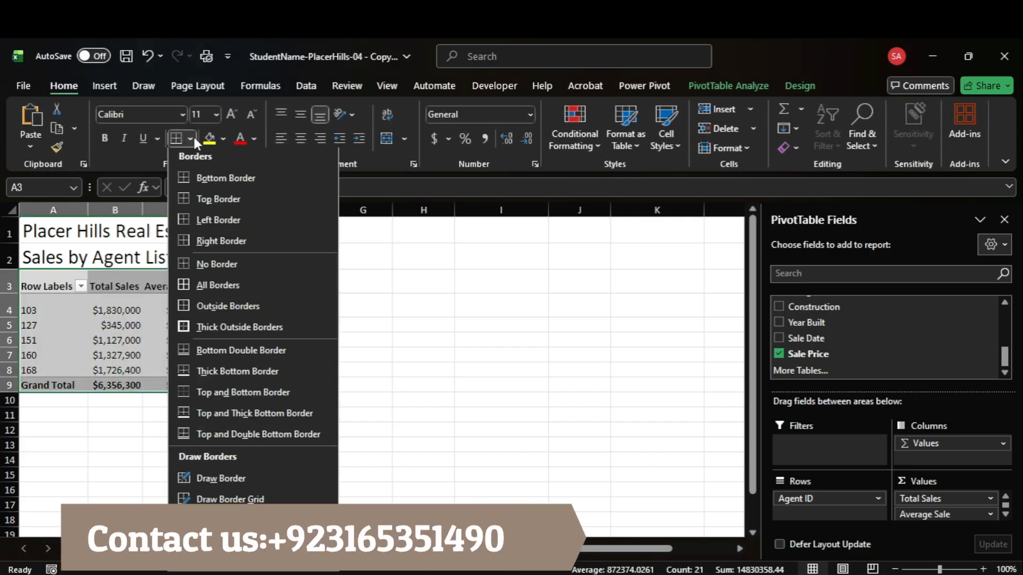
pyautogui.click(237, 296)
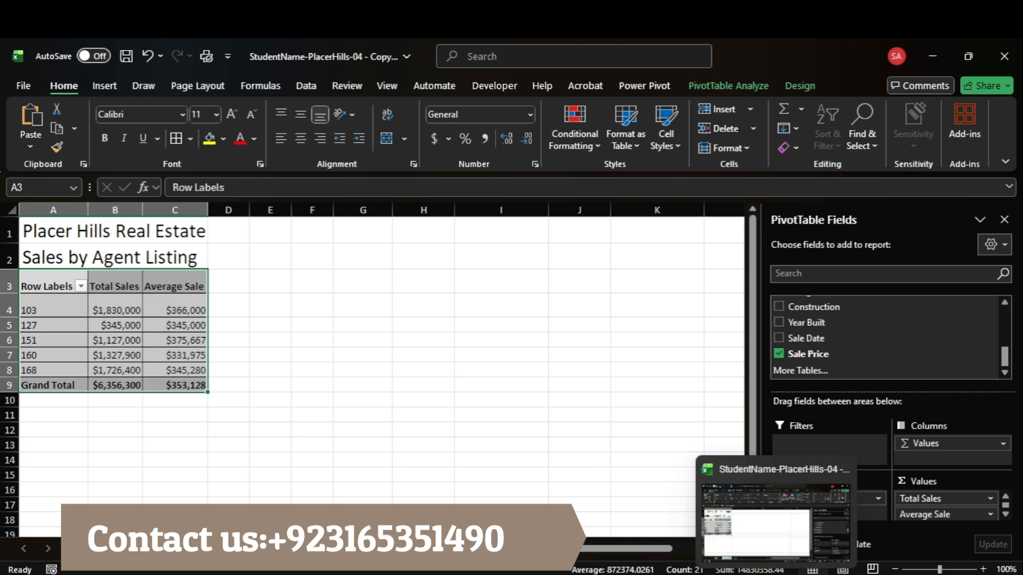
# Step: Switch to the Acrobat instructions, read steps 4 and 5, and return to the project introduction on the first page
pyautogui.click(735, 511)
pyautogui.scroll(-3, 565, 416)
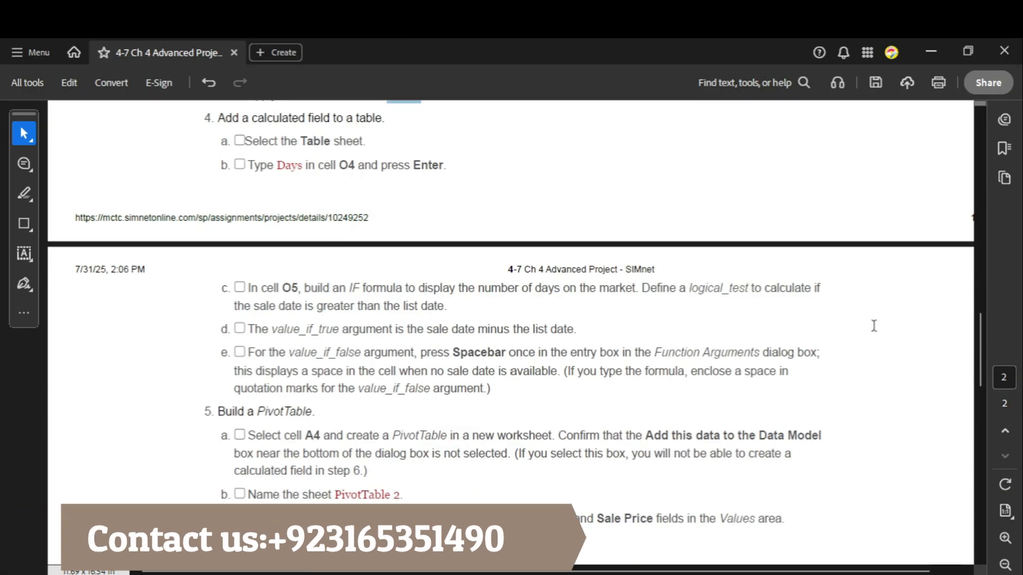
pyautogui.moveTo(980, 341); pyautogui.dragTo(1004, 140)
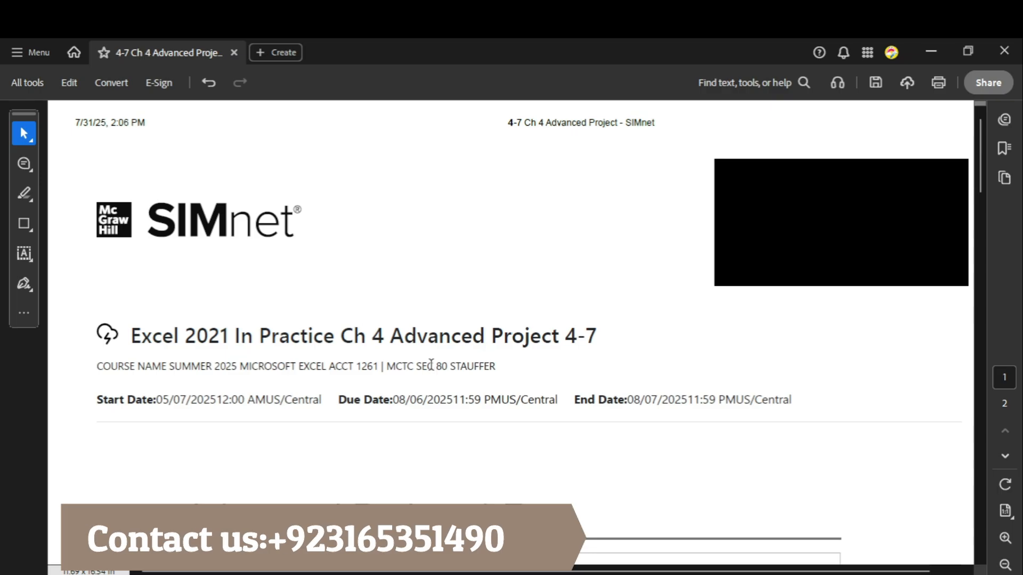
pyautogui.scroll(-3, 674, 389)
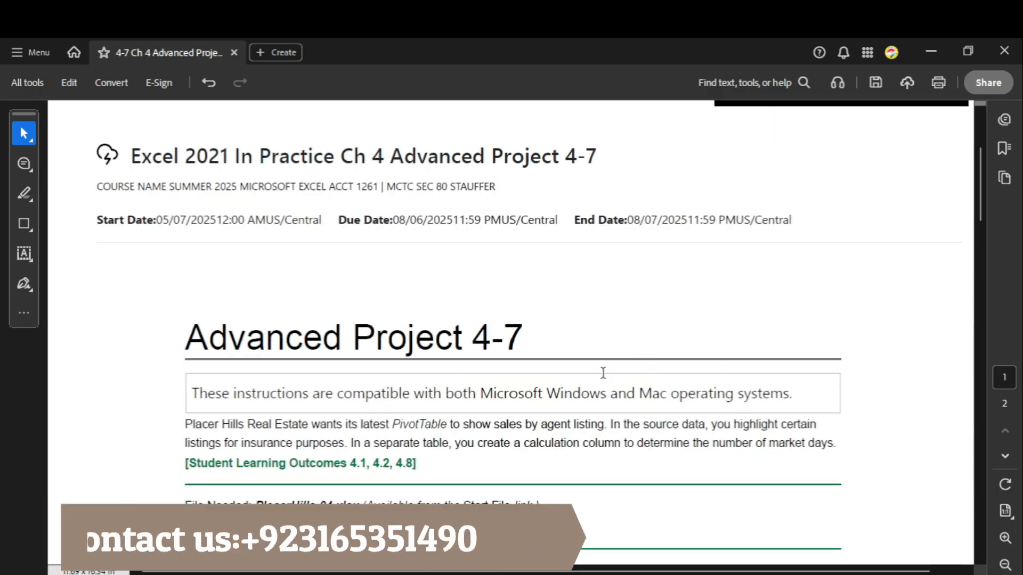
# Step: Read the project introduction and skills, continuing to step 1 about opening the PlacerHills-04 start file
pyautogui.scroll(-2, 432, 335)
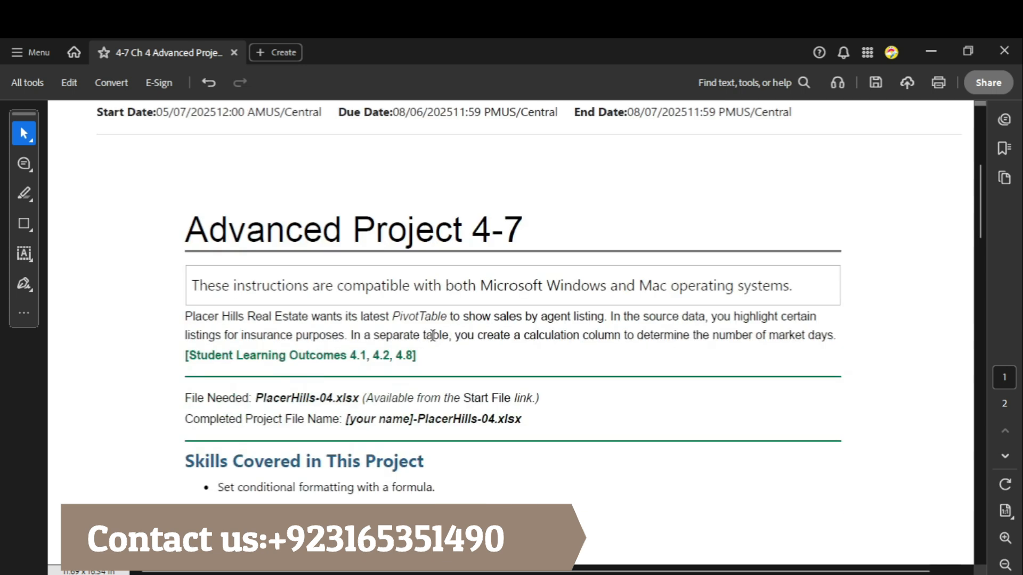
pyautogui.scroll(-8, 432, 335)
pyautogui.scroll(1, 433, 333)
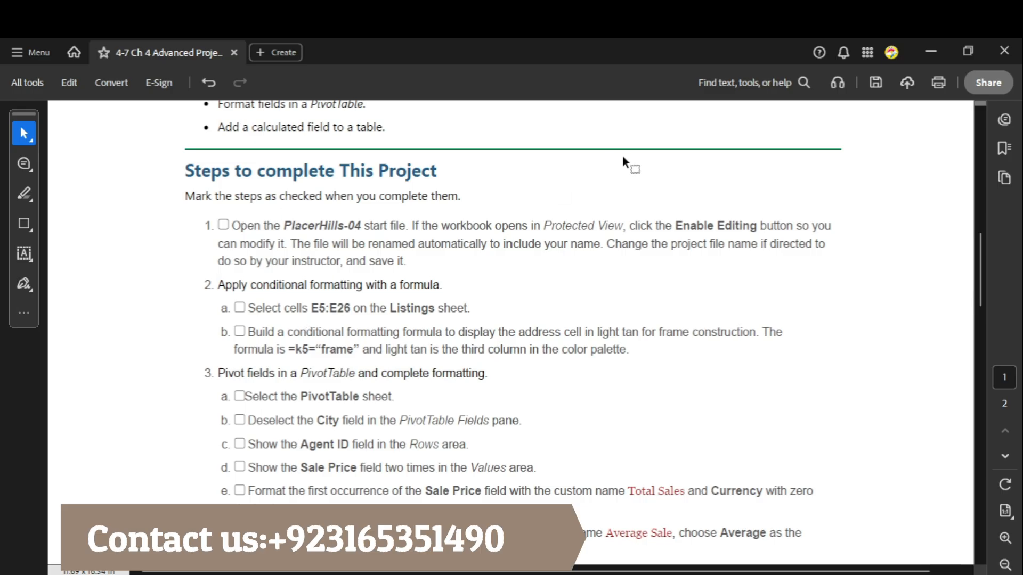
pyautogui.moveTo(181, 171); pyautogui.dragTo(436, 172)
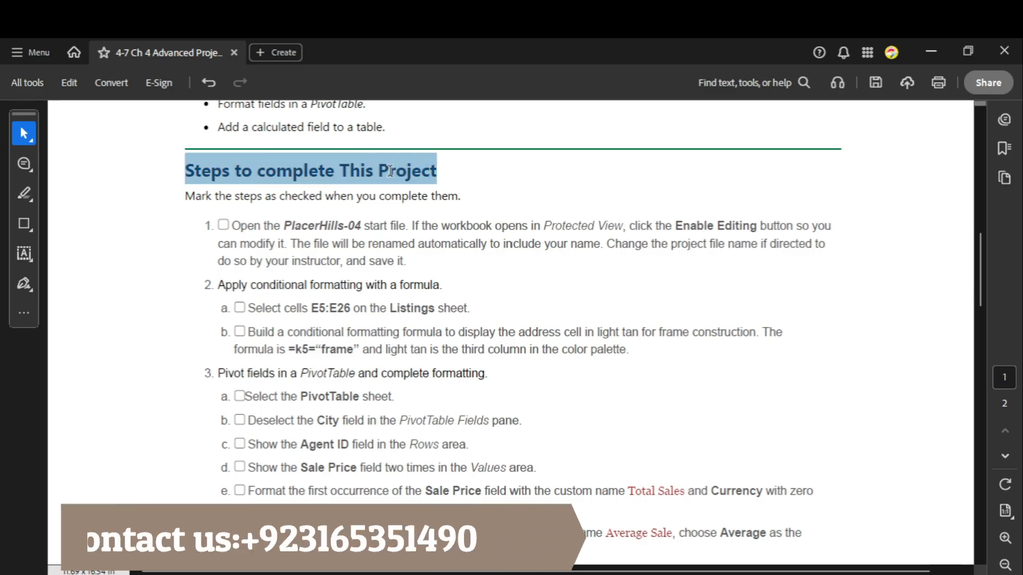
pyautogui.click(244, 228)
pyautogui.moveTo(223, 223); pyautogui.dragTo(411, 262)
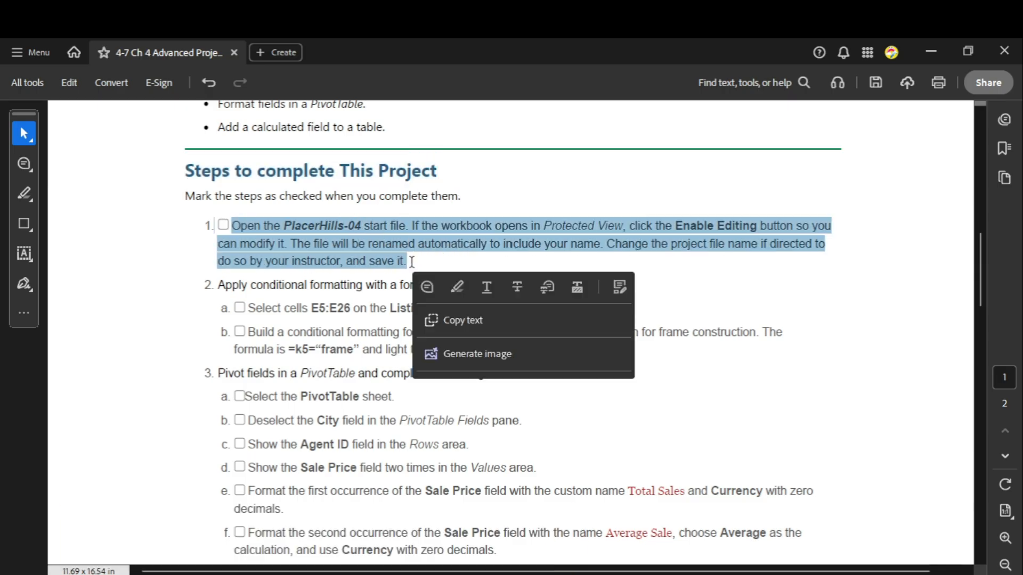
# Step: Open the StudentName-PlacerHills-04 - Copy.xlsx workbook from the project folder in Excel and enable editing
pyautogui.click(931, 51)
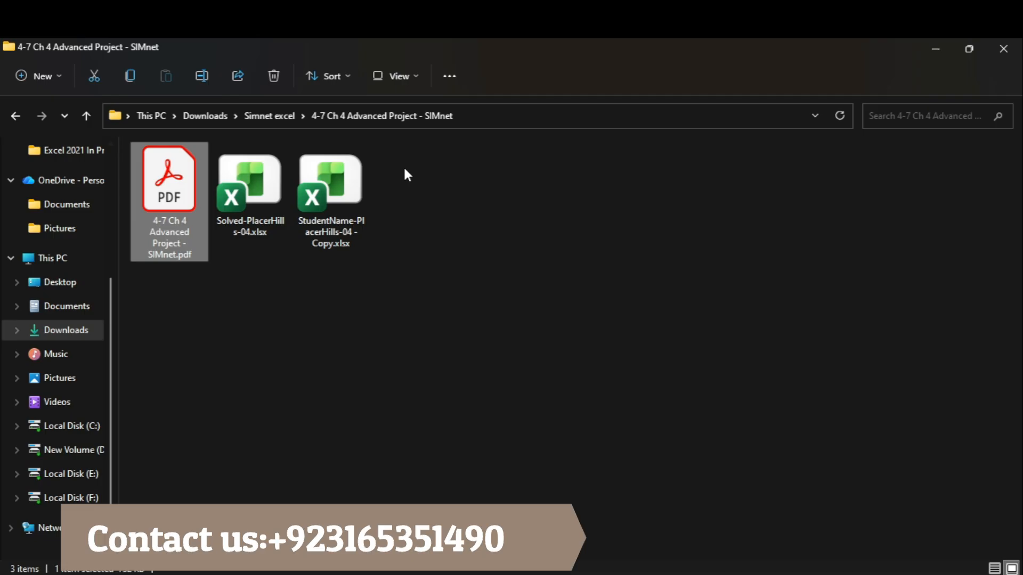
pyautogui.doubleClick(317, 194)
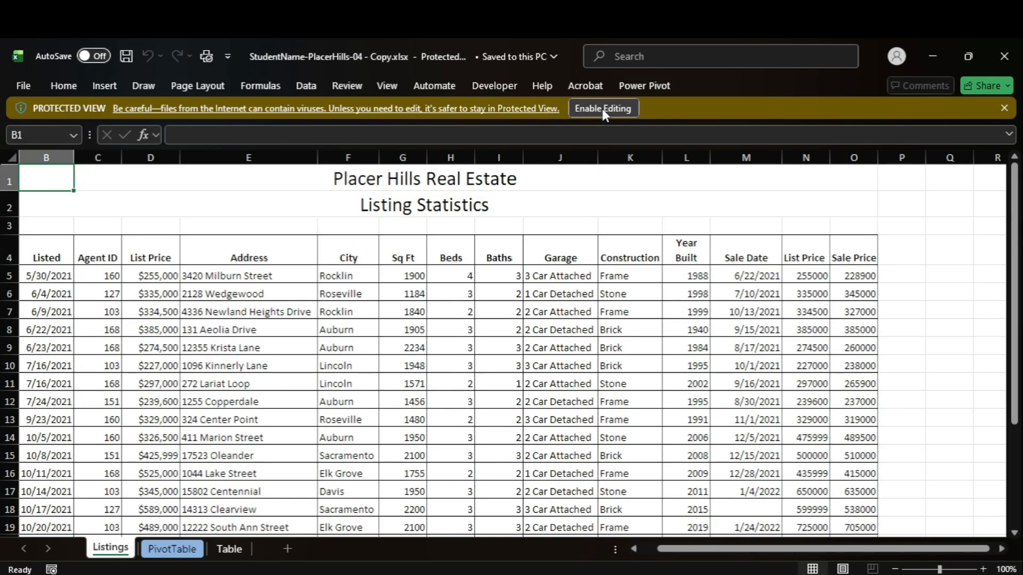
pyautogui.click(602, 108)
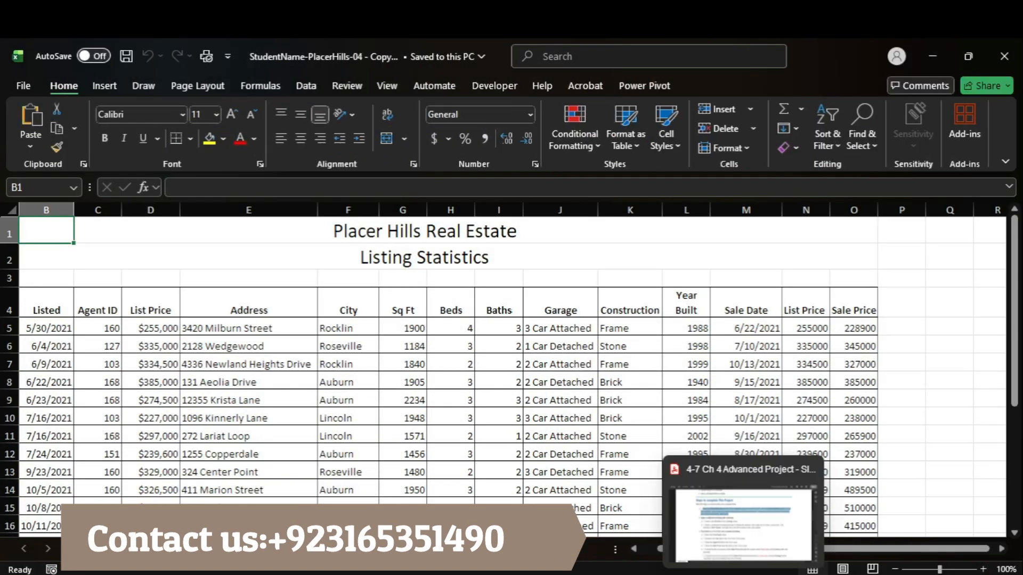
# Step: Switch to the Acrobat instructions, read step 2 on conditional formatting and copy the cell range E5:E26
pyautogui.click(743, 525)
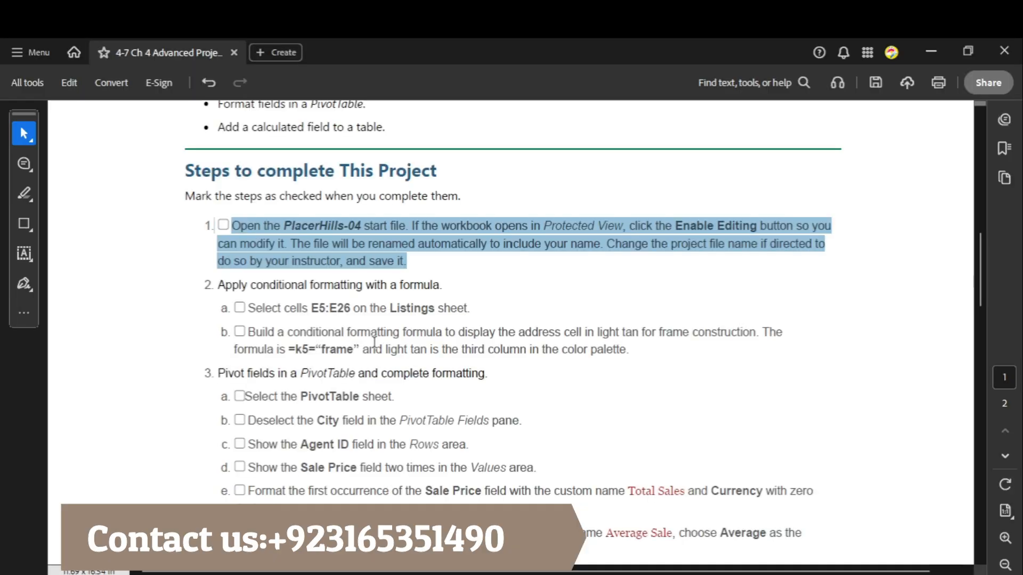
pyautogui.click(301, 287)
pyautogui.moveTo(217, 285); pyautogui.dragTo(439, 286)
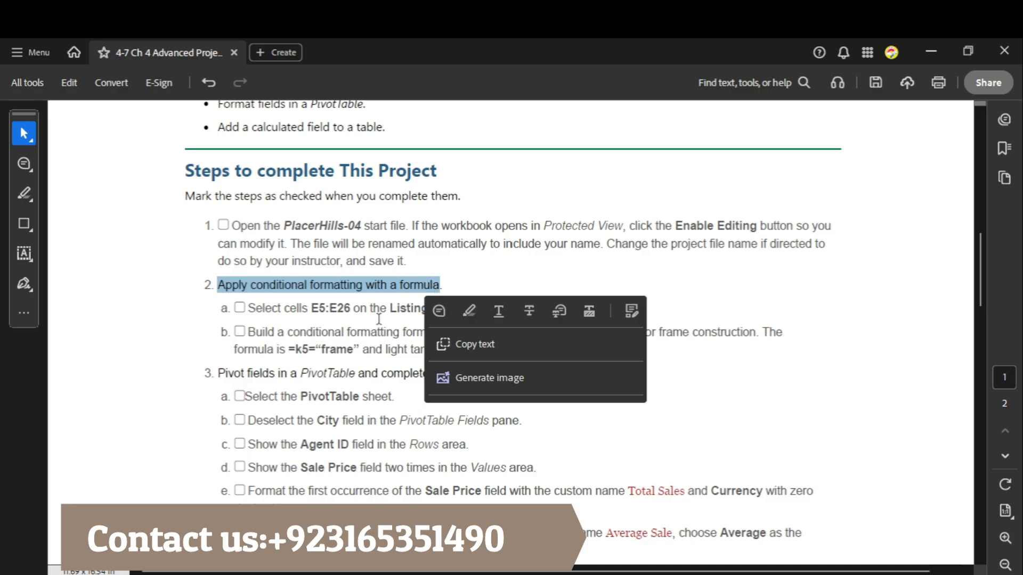
pyautogui.click(293, 307)
pyautogui.doubleClick(315, 309)
pyautogui.click(318, 310)
pyautogui.moveTo(311, 308); pyautogui.dragTo(351, 309)
pyautogui.hotkey('ctrl', 'c')
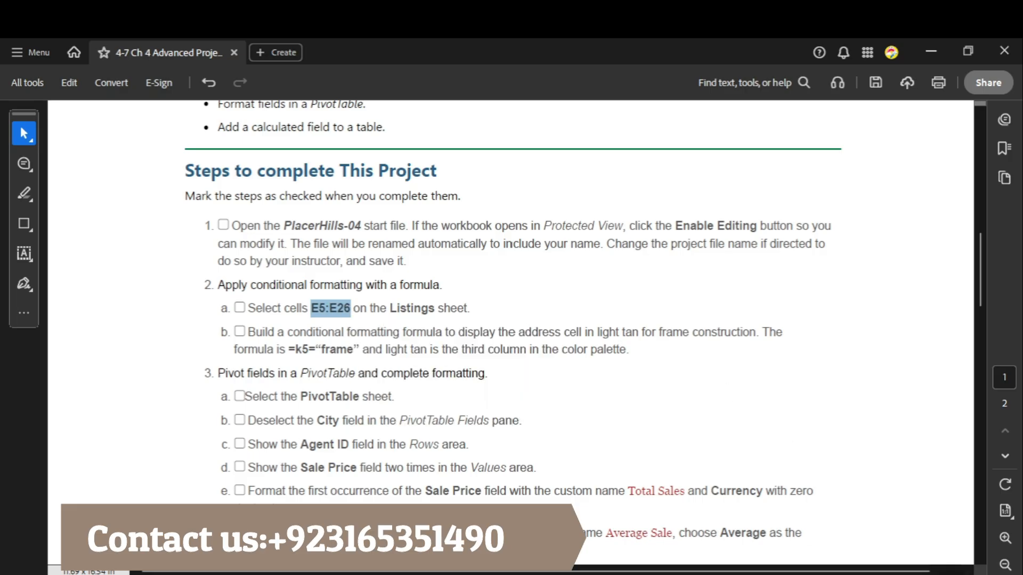
# Step: Return to the Excel workbook and select cells E5:E26 on the Listings sheet
pyautogui.moveTo(771, 573)
pyautogui.click(767, 525)
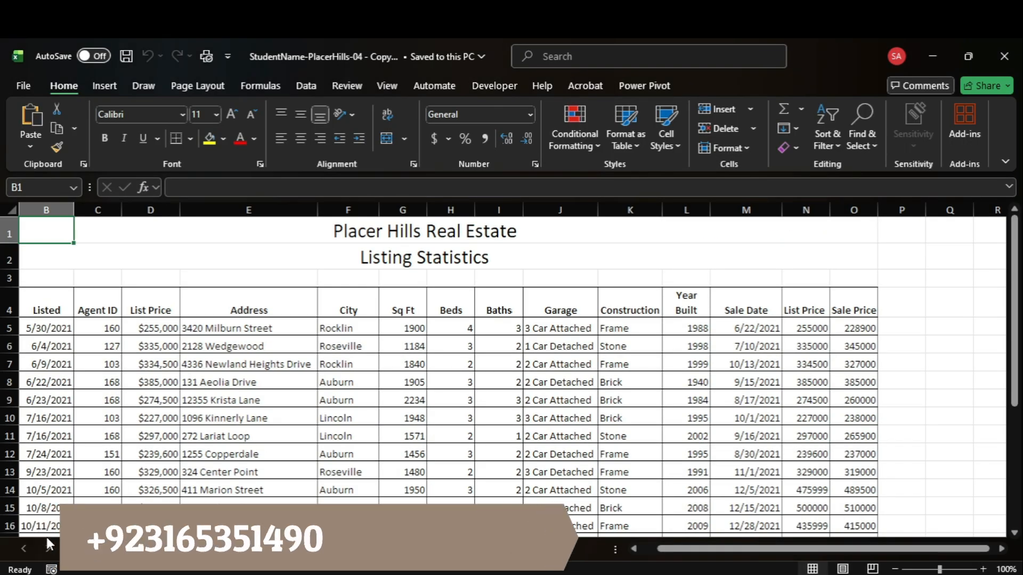
pyautogui.click(37, 189)
pyautogui.hotkey('ctrl', 'v')
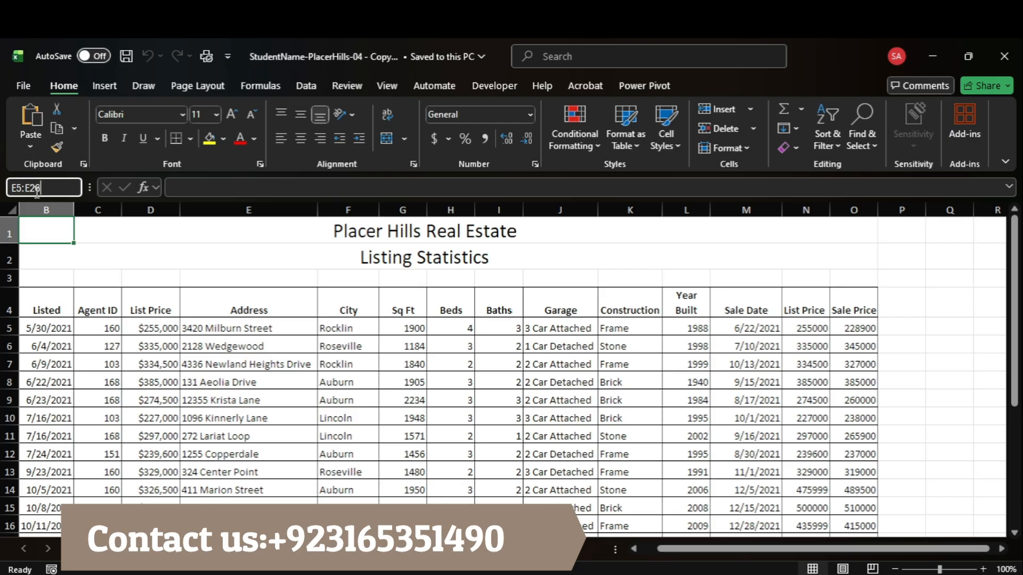
pyautogui.press('Return')
# Step: Read step 2b in the Acrobat instructions and copy the conditional formatting formula =k5=“frame”
pyautogui.moveTo(770, 573)
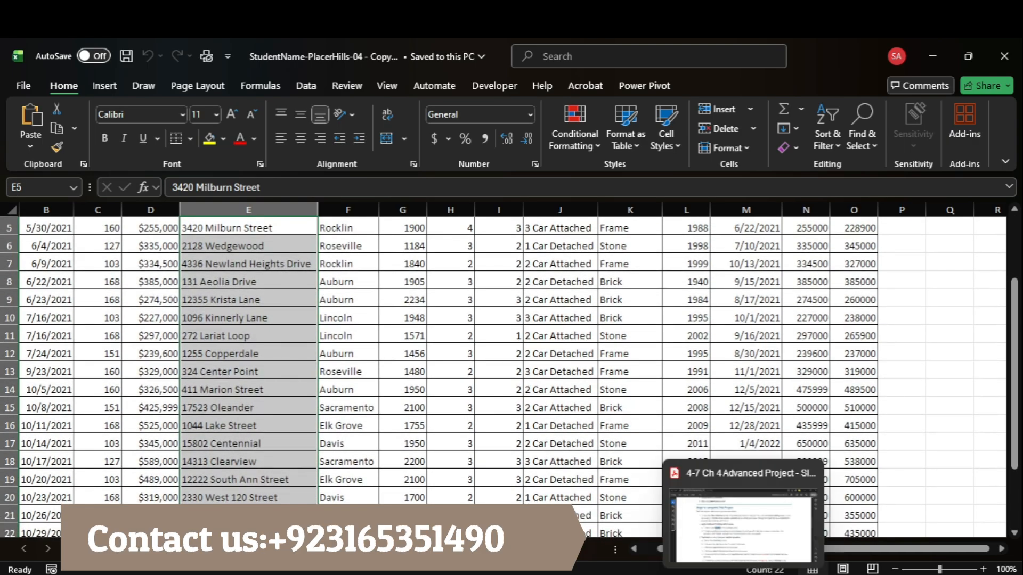
pyautogui.click(767, 533)
pyautogui.moveTo(287, 331); pyautogui.dragTo(757, 319)
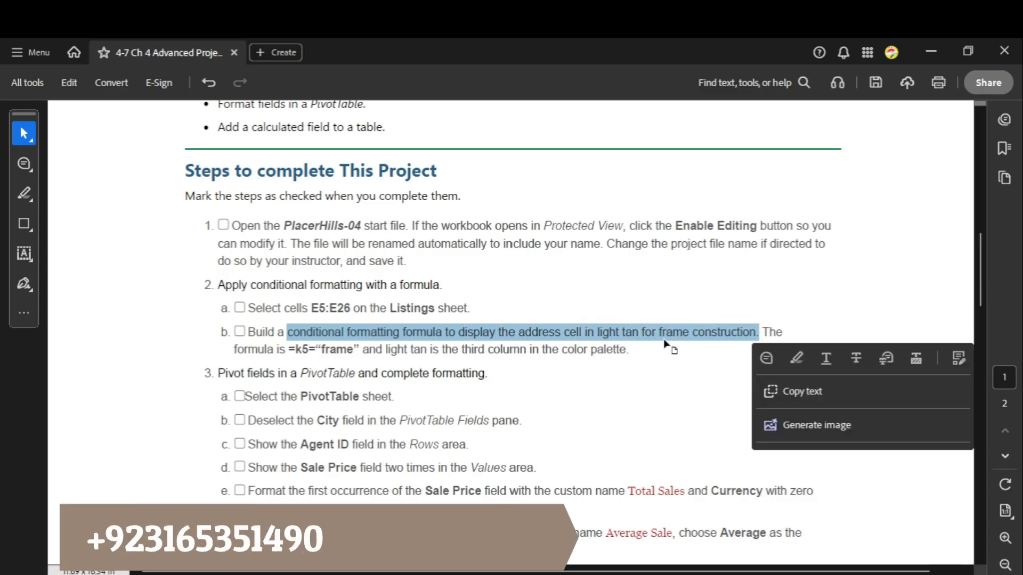
pyautogui.click(743, 329)
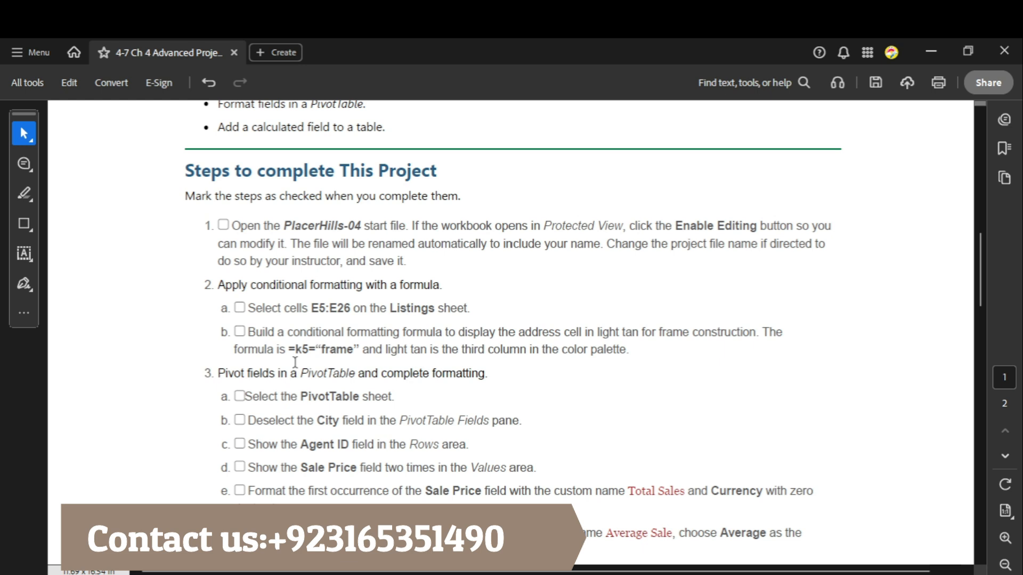
pyautogui.moveTo(289, 352); pyautogui.dragTo(359, 356)
pyautogui.hotkey('ctrl', 'c')
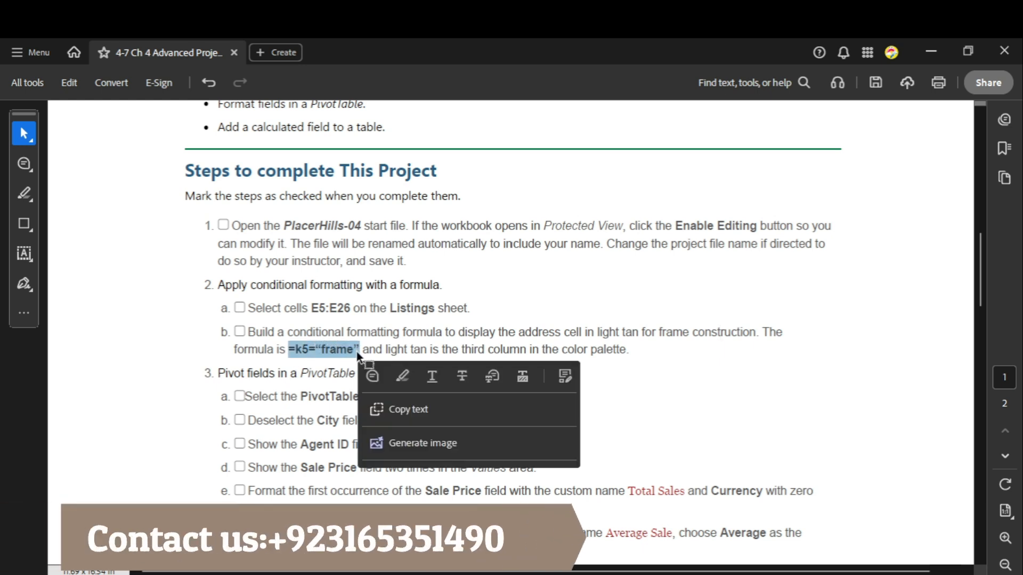
# Step: In Excel, start a new conditional formatting rule for E5:E26 that uses the copied formula =k5=“frame”
pyautogui.moveTo(839, 559)
pyautogui.click(792, 529)
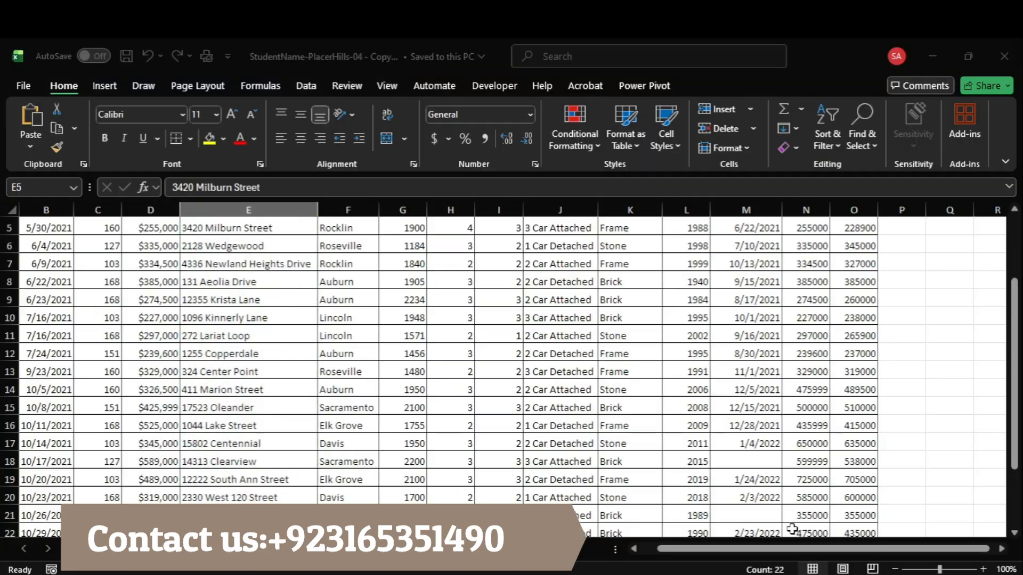
pyautogui.click(586, 146)
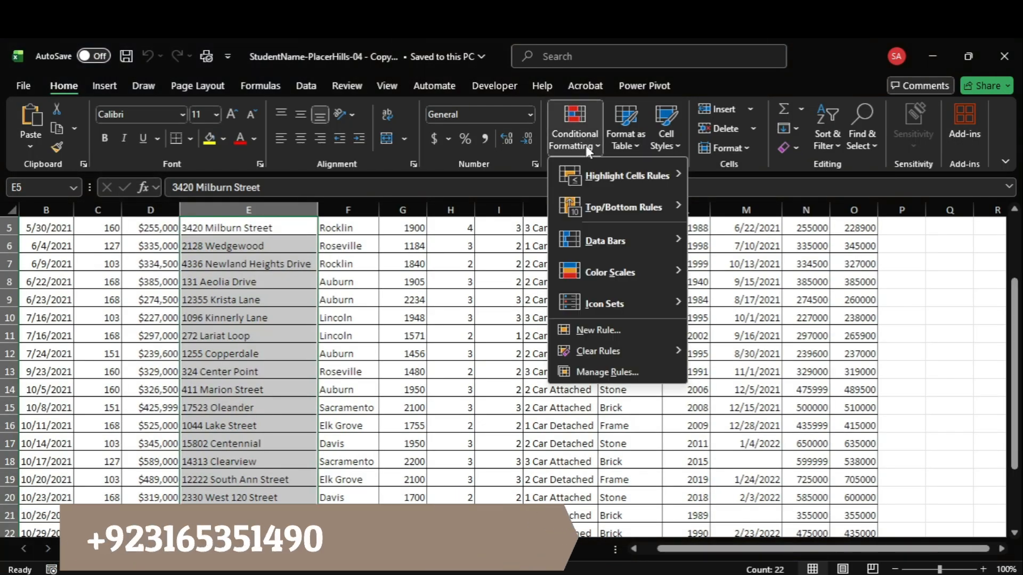
pyautogui.click(607, 328)
pyautogui.click(648, 385)
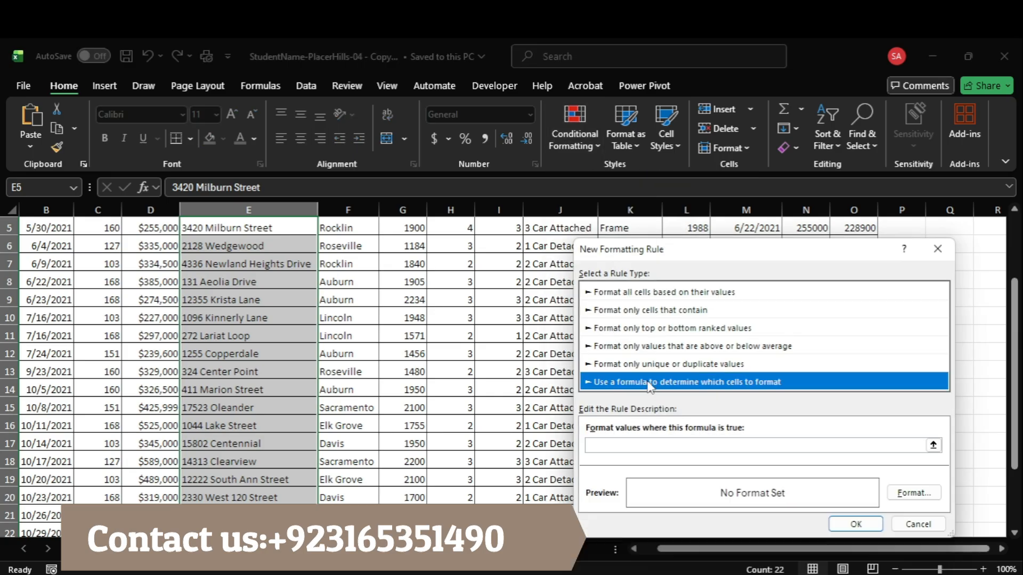
pyautogui.click(658, 446)
pyautogui.hotkey('ctrl', 'v')
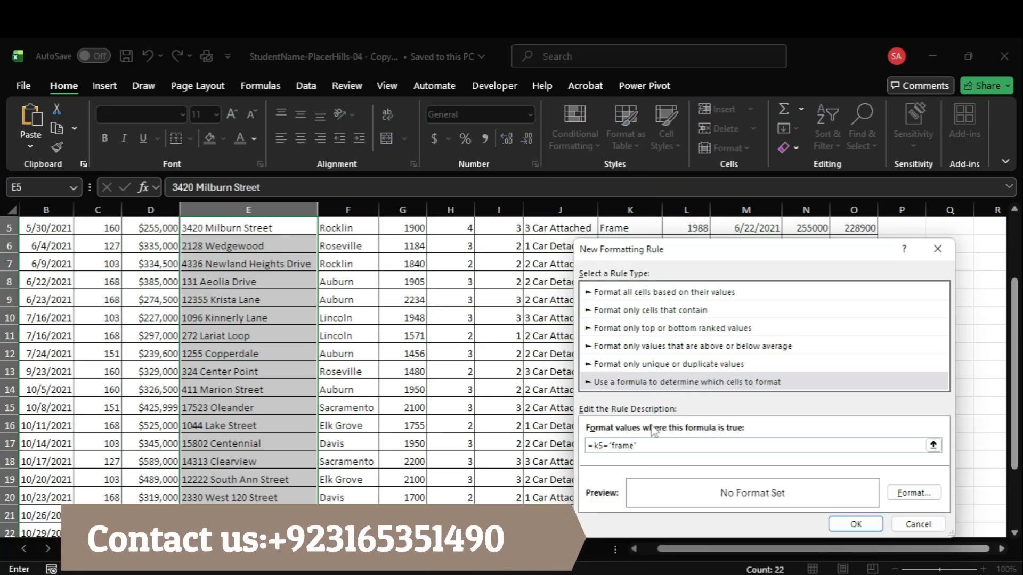
# Step: Recheck the color instruction in Acrobat and set the rule's fill to light tan from the palette's third column
pyautogui.click(926, 498)
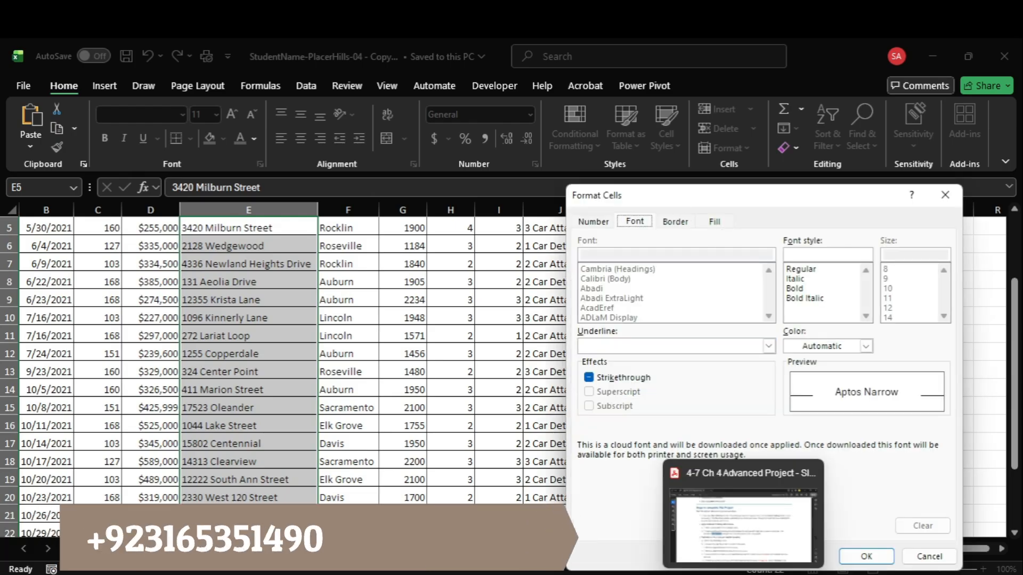
pyautogui.click(761, 539)
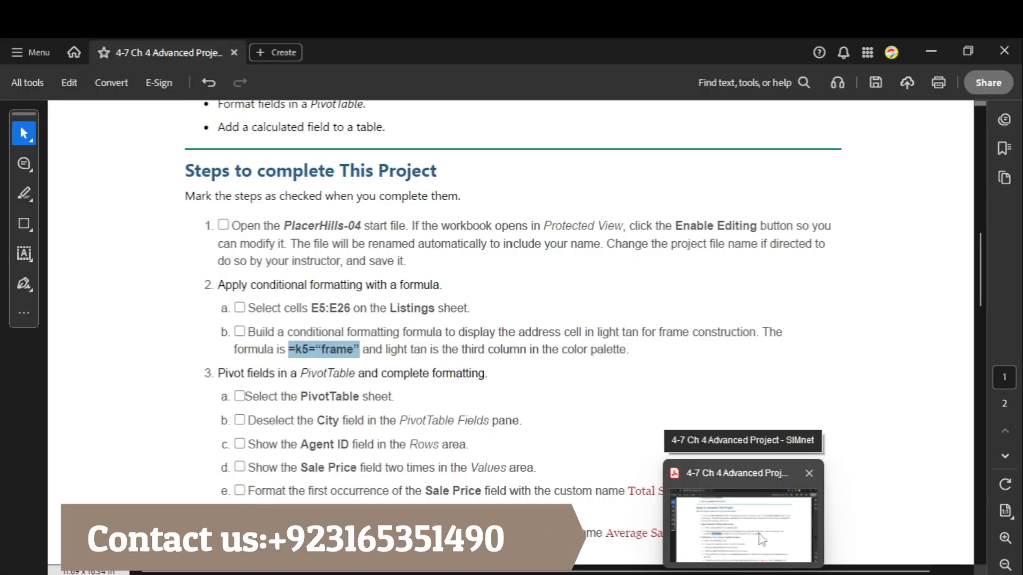
pyautogui.click(759, 532)
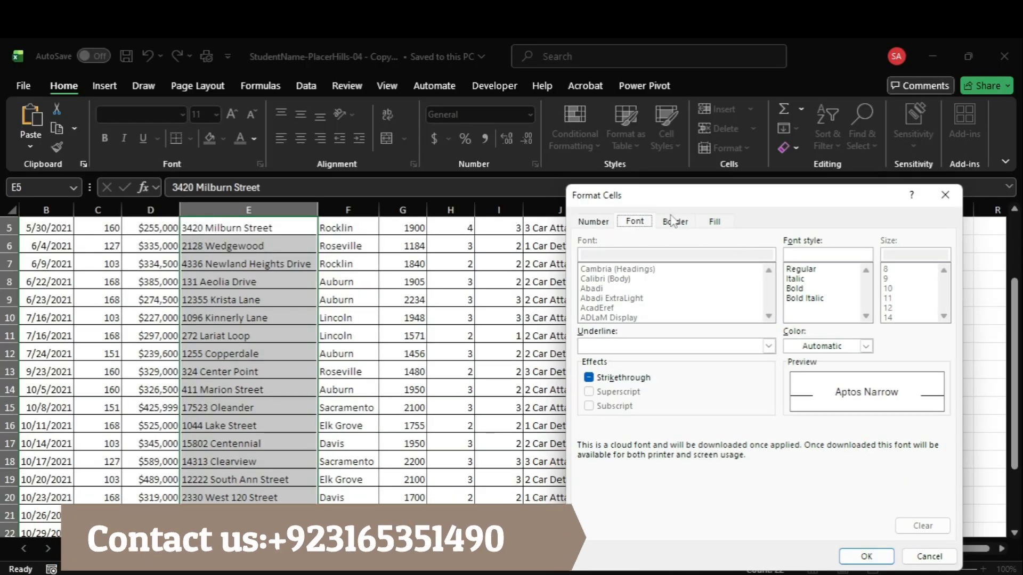
pyautogui.click(839, 346)
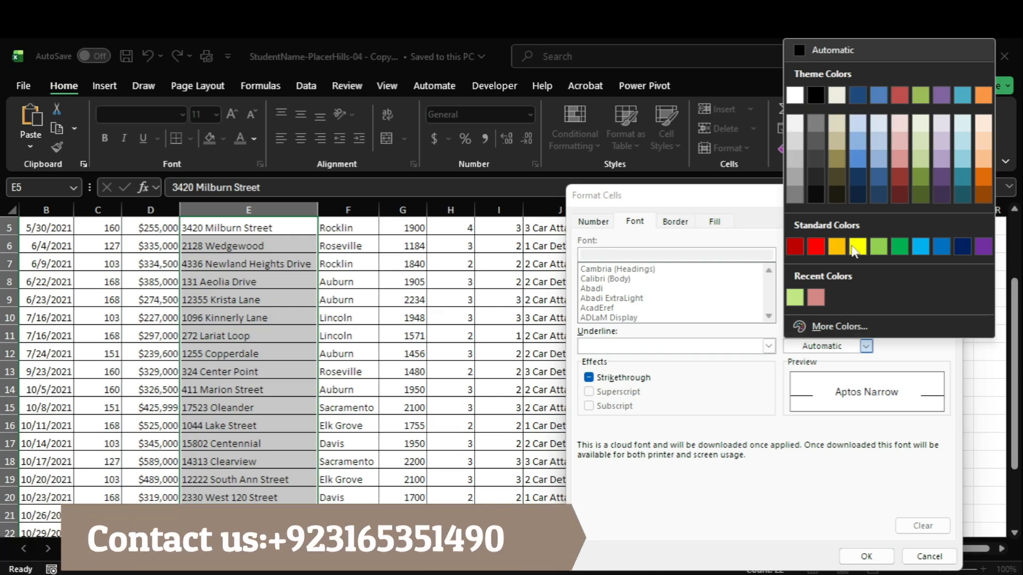
pyautogui.click(715, 246)
pyautogui.click(715, 222)
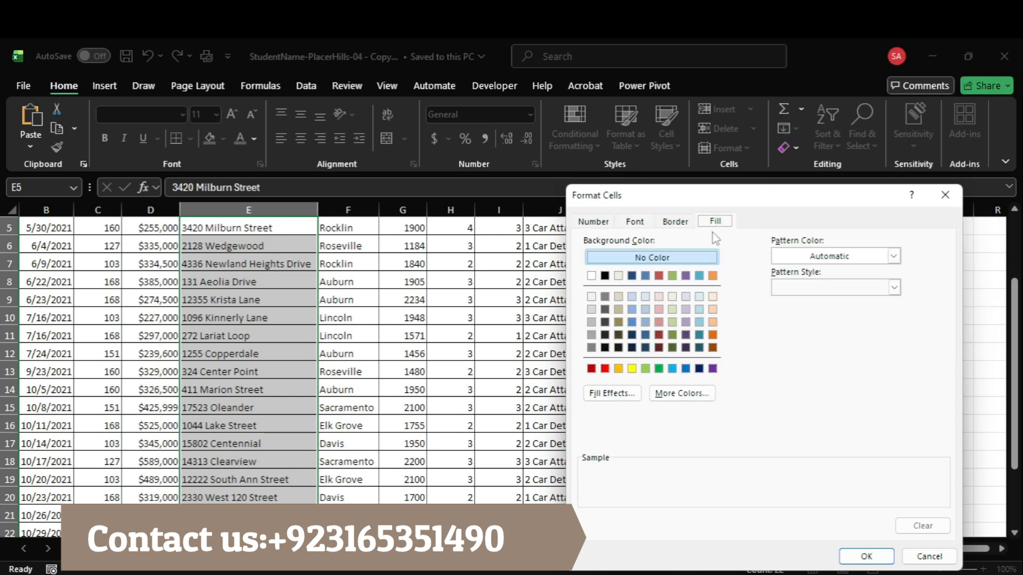
pyautogui.click(621, 297)
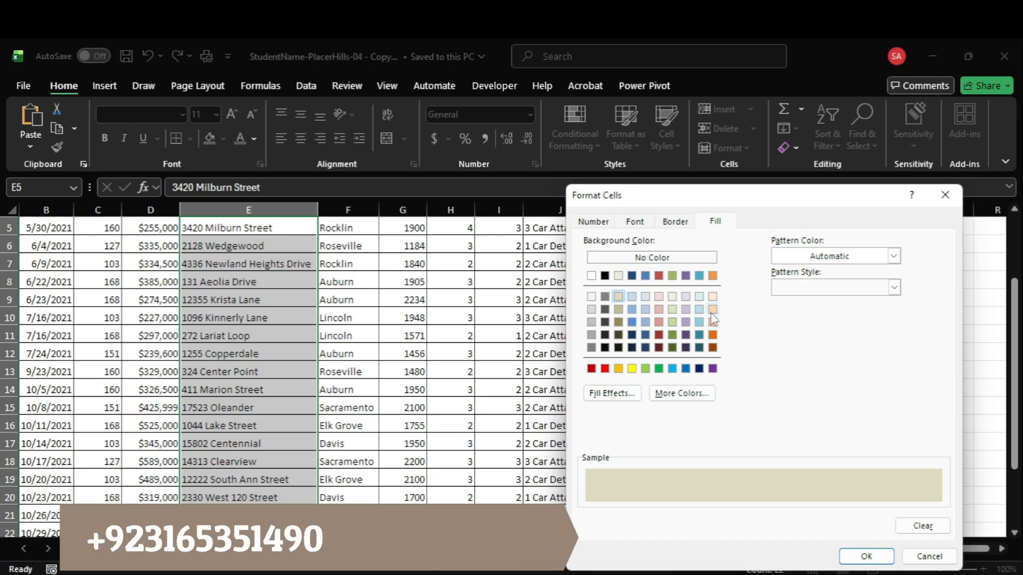
# Step: Check the fill's pattern color and style options, and confirm both the light tan format and the new formatting rule
pyautogui.click(865, 261)
pyautogui.click(863, 260)
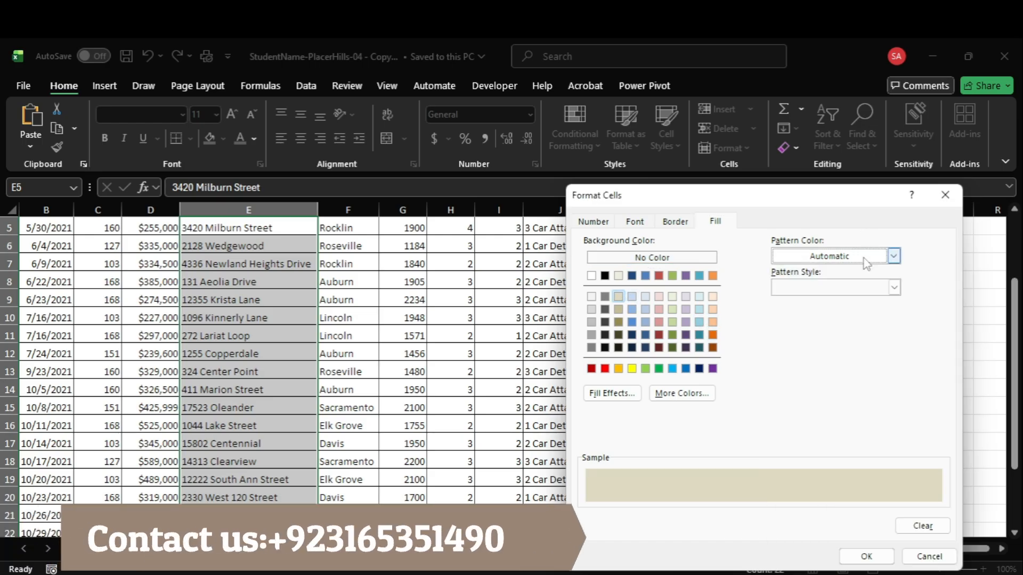
pyautogui.click(861, 291)
pyautogui.click(861, 293)
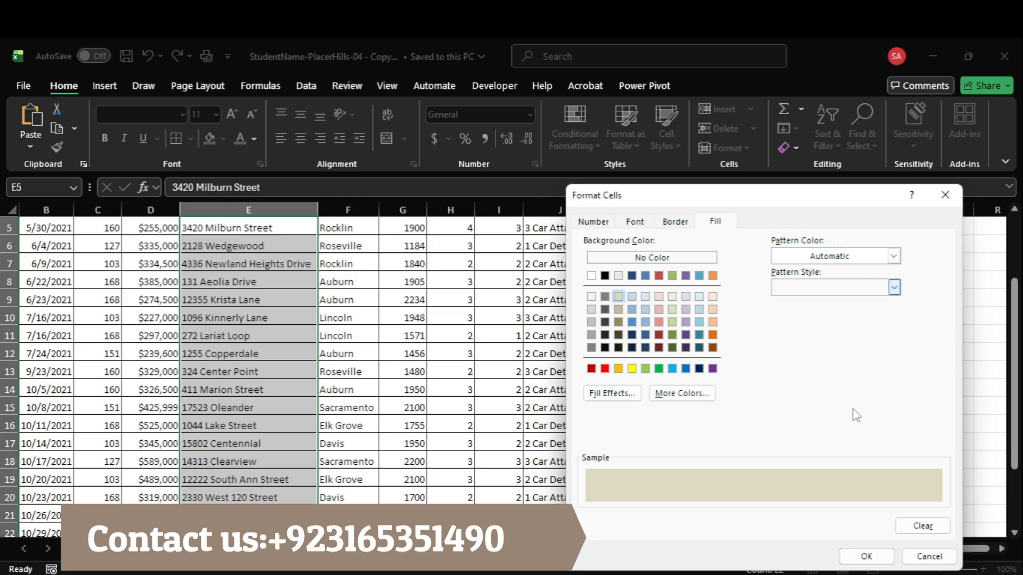
pyautogui.click(757, 512)
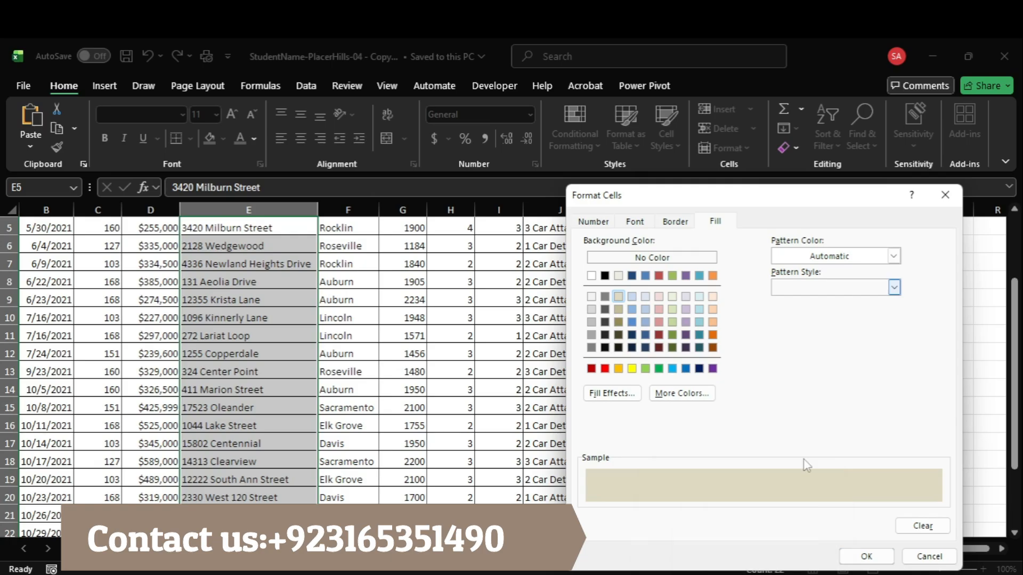
pyautogui.click(866, 556)
pyautogui.click(855, 525)
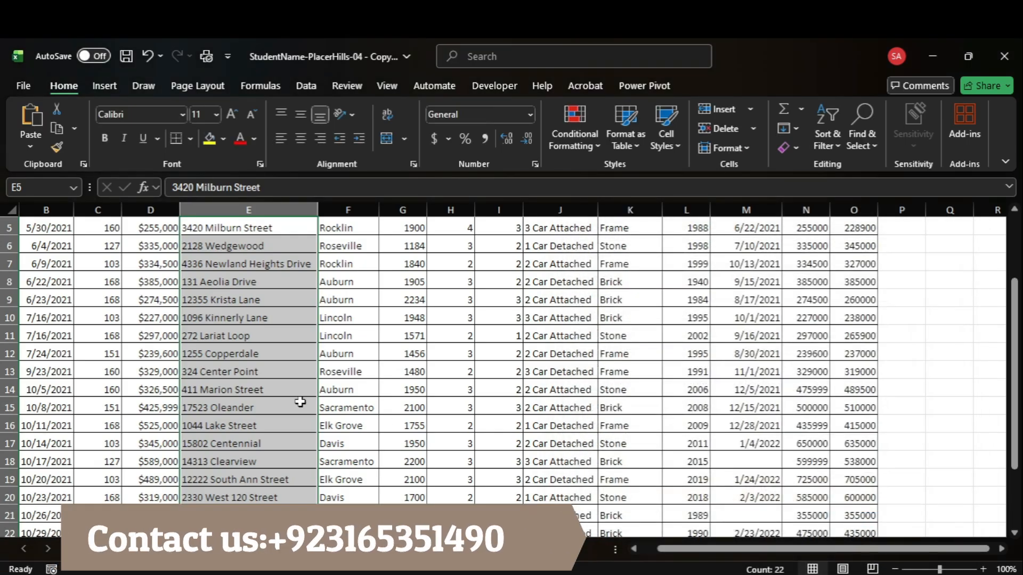
# Step: Examine the address cells against the Construction column on the Listings sheet to check the conditional formatting
pyautogui.scroll(2, 300, 402)
pyautogui.scroll(-4, 299, 401)
pyautogui.scroll(4, 301, 397)
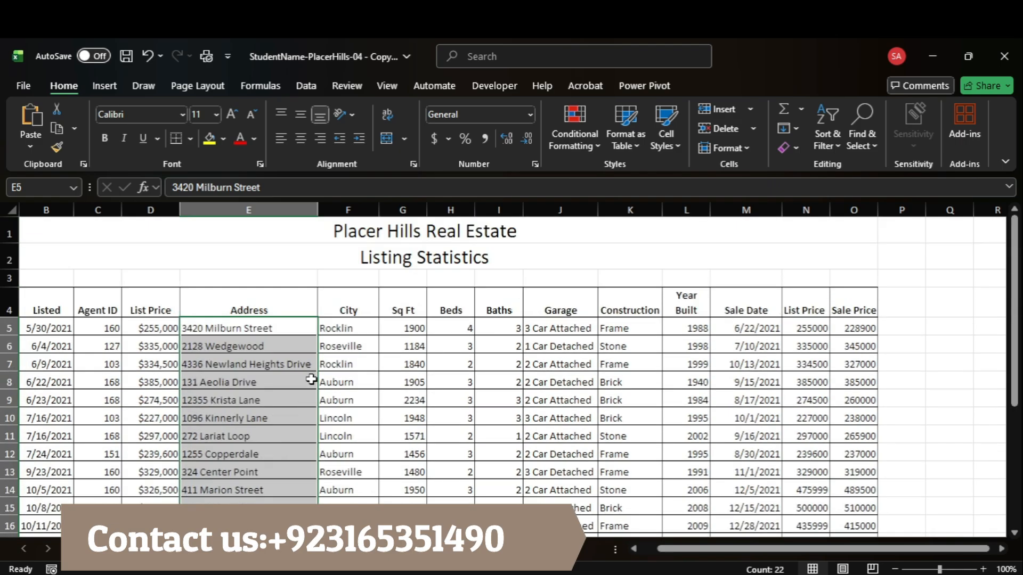
pyautogui.scroll(-3, 311, 379)
pyautogui.scroll(-1, 311, 380)
pyautogui.scroll(3, 311, 380)
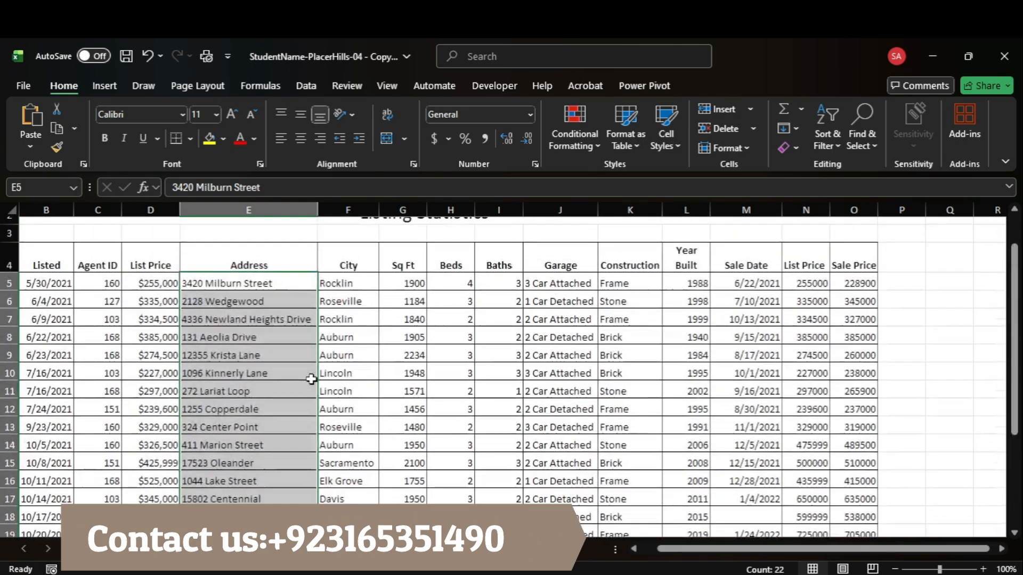
pyautogui.scroll(1, 312, 378)
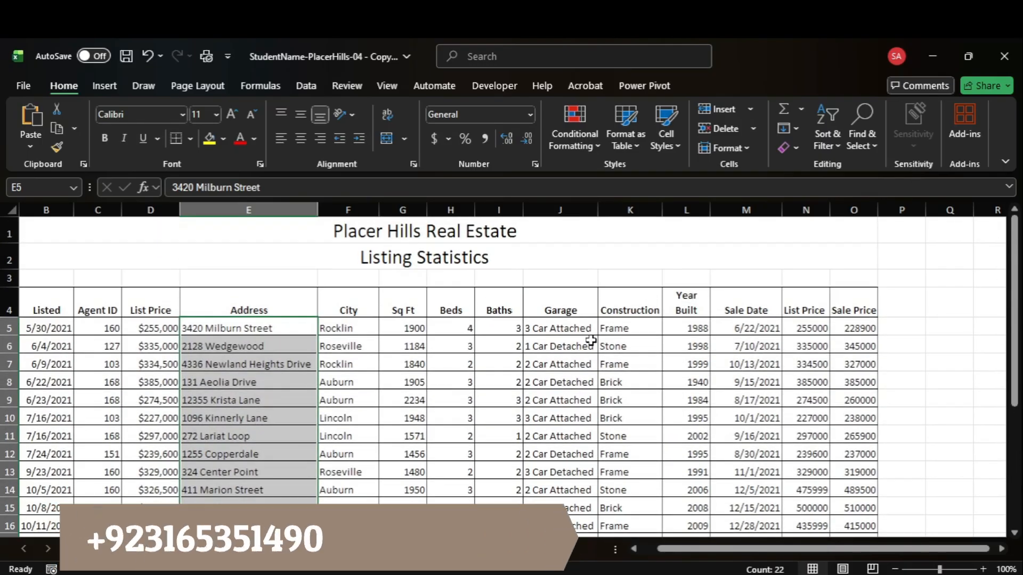
pyautogui.scroll(-1, 601, 339)
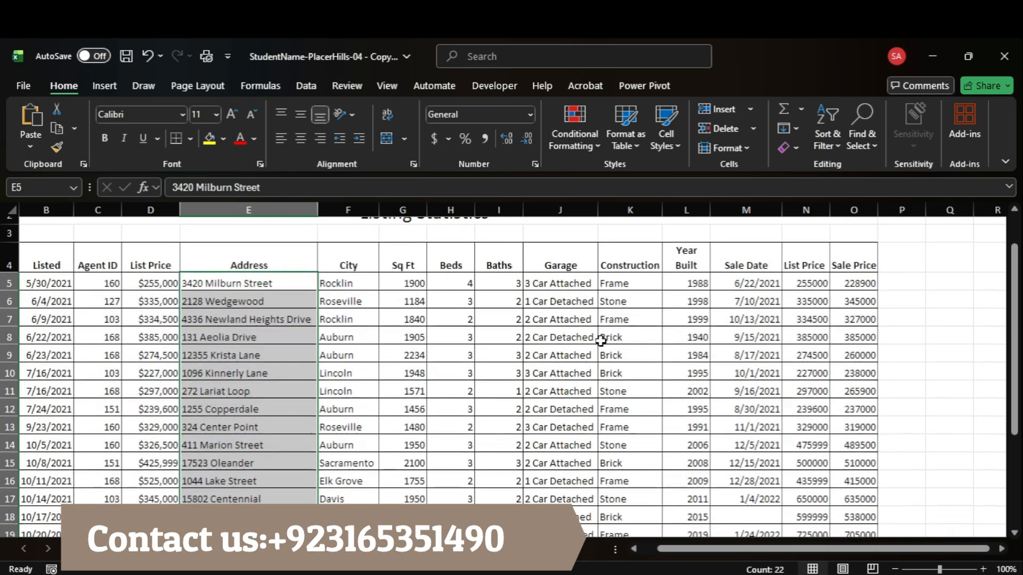
# Step: Open the conditional formatting rules for the selected address cells and select the =K5="frame" rule
pyautogui.click(584, 148)
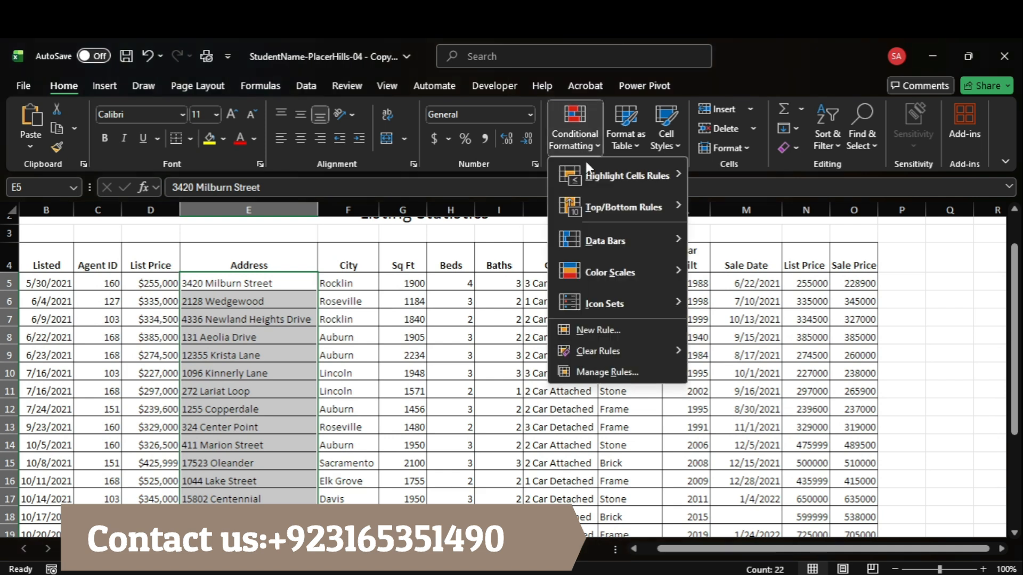
pyautogui.click(605, 368)
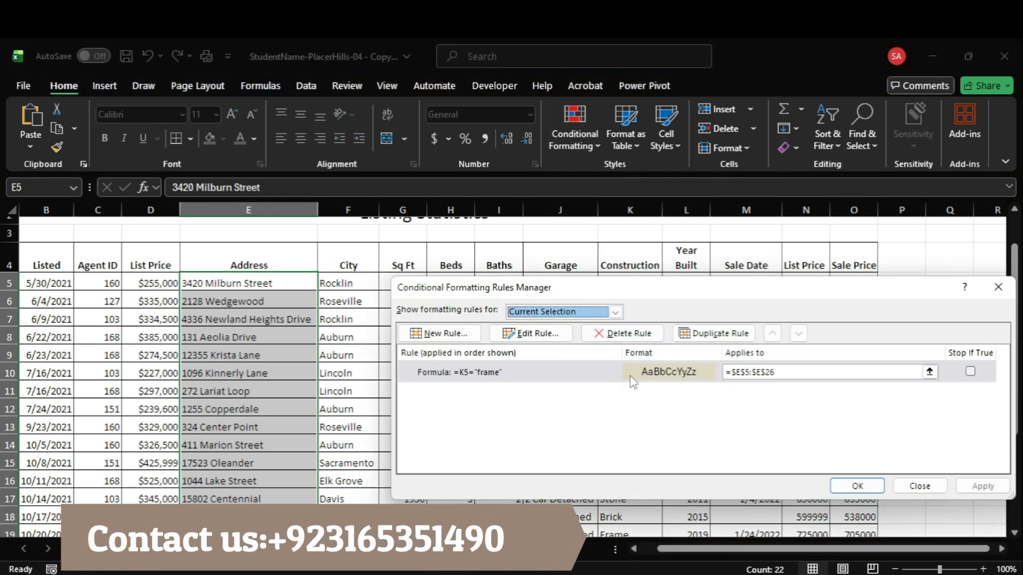
pyautogui.click(700, 367)
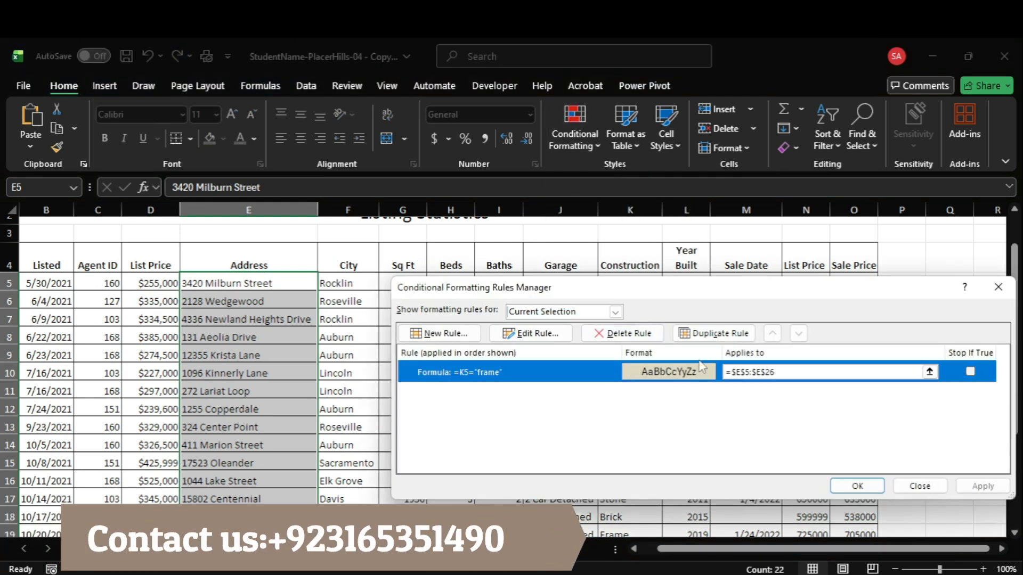
# Step: Replace the rule's formula with =$K$5="Frame" and apply the change to the address cells
pyautogui.click(527, 334)
pyautogui.click(588, 445)
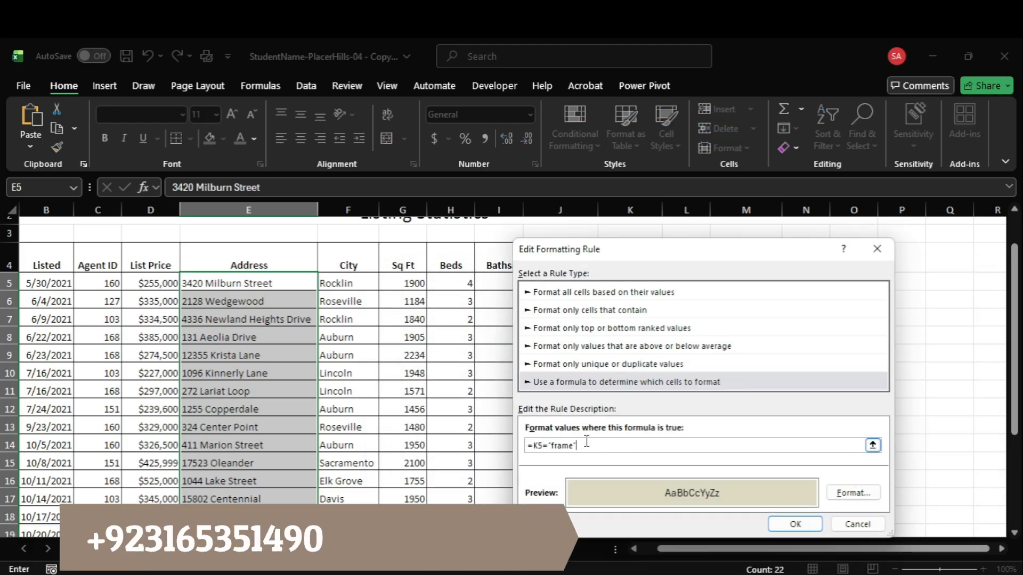
pyautogui.press('BackSpace')
pyautogui.press('BackSpace')
pyautogui.press('BackSpace')
pyautogui.press('BackSpace')
pyautogui.press('BackSpace')
pyautogui.press('BackSpace')
pyautogui.press('BackSpace')
pyautogui.press('BackSpace')
pyautogui.press('BackSpace')
pyautogui.press('BackSpace')
pyautogui.moveTo(640, 260); pyautogui.dragTo(317, 276)
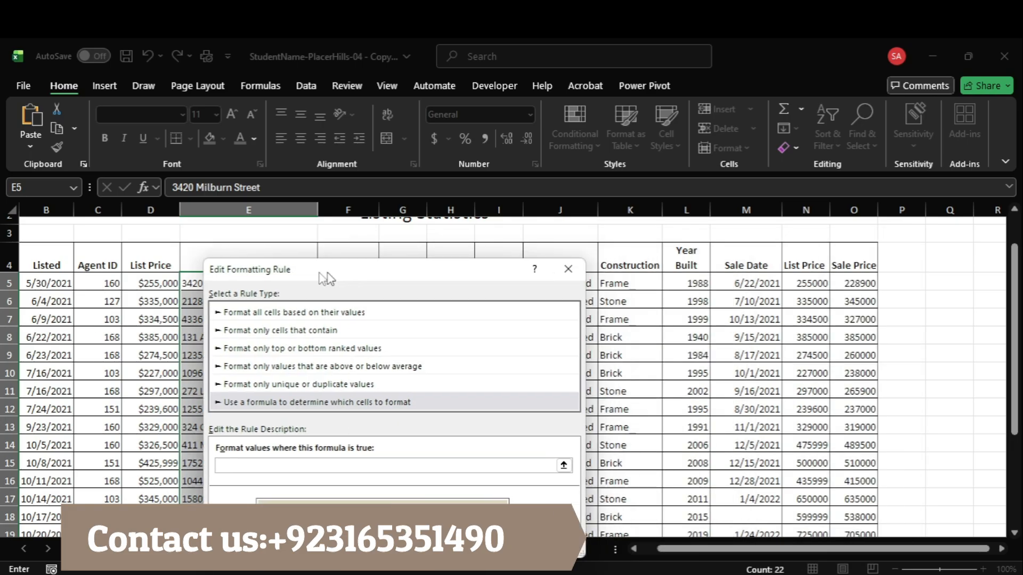
pyautogui.write('=')
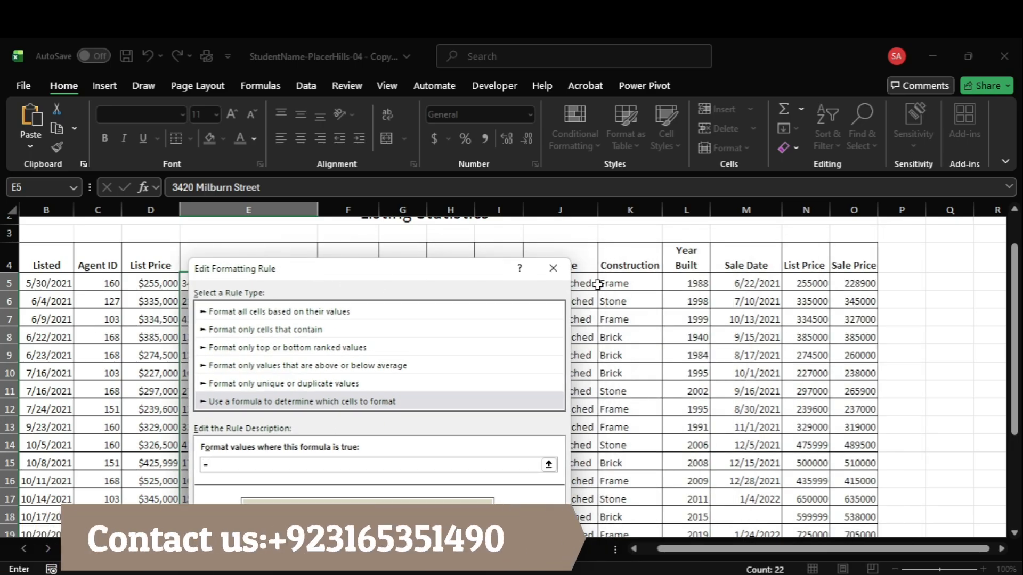
pyautogui.click(615, 283)
pyautogui.write('="')
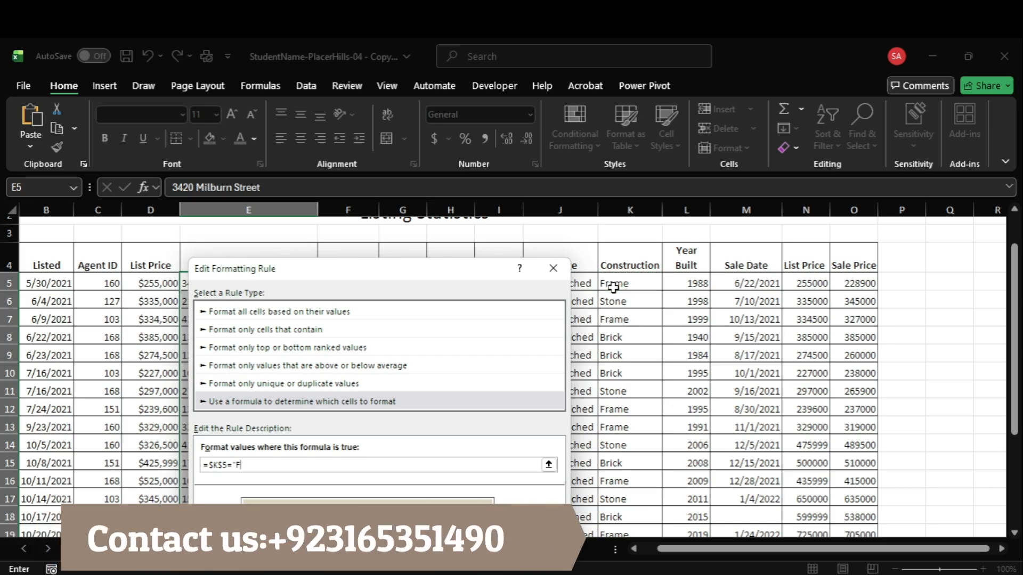
pyautogui.write('Frame"')
pyautogui.press('Return')
pyautogui.click(982, 486)
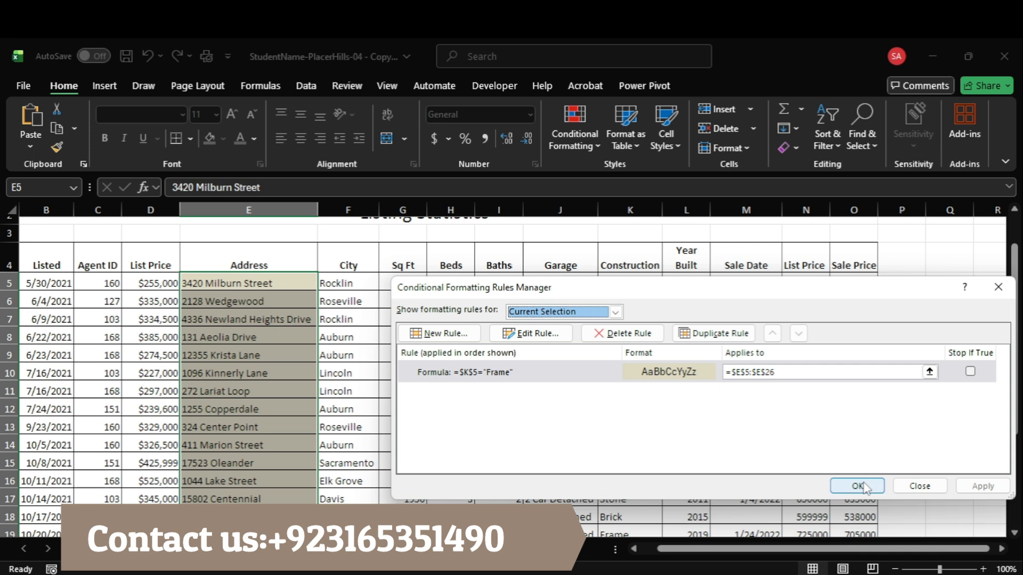
# Step: Reopen the conditional formatting rule for editing and clear its formula down to the equals sign
pyautogui.click(556, 340)
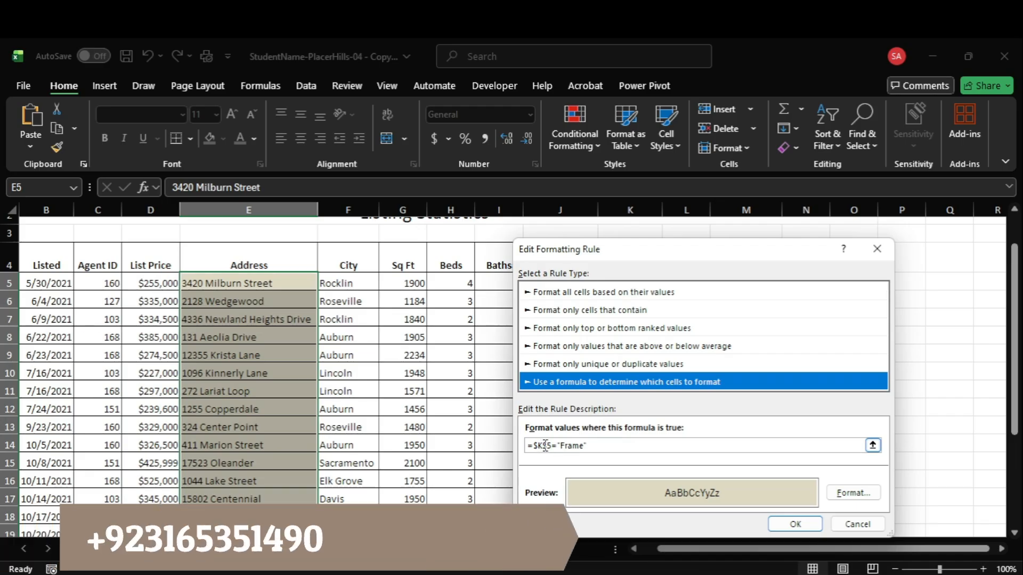
pyautogui.click(548, 447)
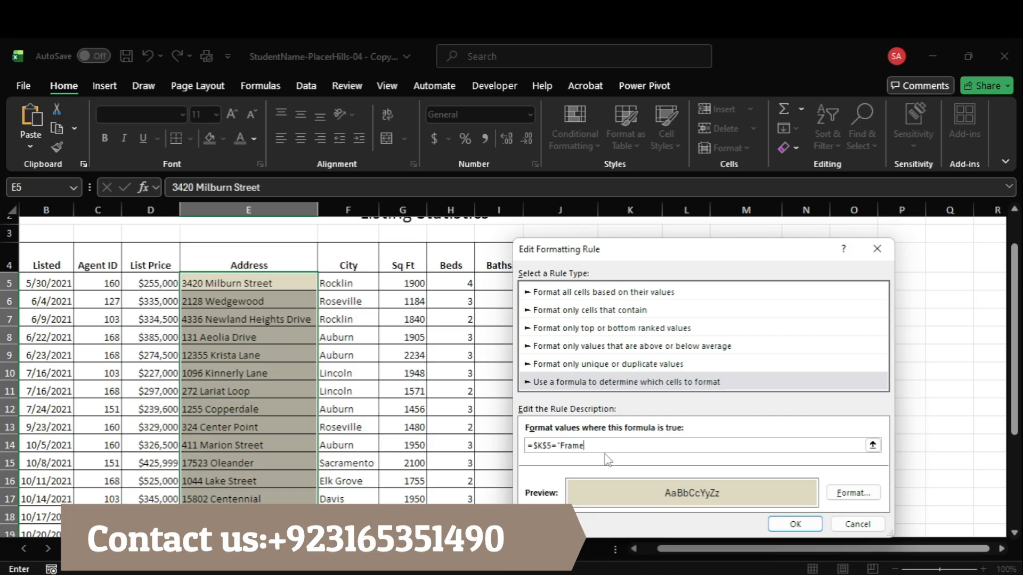
pyautogui.press('BackSpace')
pyautogui.press('BackSpace')
pyautogui.press('BackSpace')
pyautogui.press('BackSpace')
pyautogui.press('BackSpace')
pyautogui.press('BackSpace')
pyautogui.press('BackSpace')
pyautogui.press('BackSpace')
pyautogui.press('BackSpace')
pyautogui.press('BackSpace')
pyautogui.write('=')
pyautogui.moveTo(713, 259); pyautogui.dragTo(379, 269)
# Step: Try referencing the Construction range $K$5:$K$26 in the rule's formula and clear the reference again
pyautogui.click(624, 283)
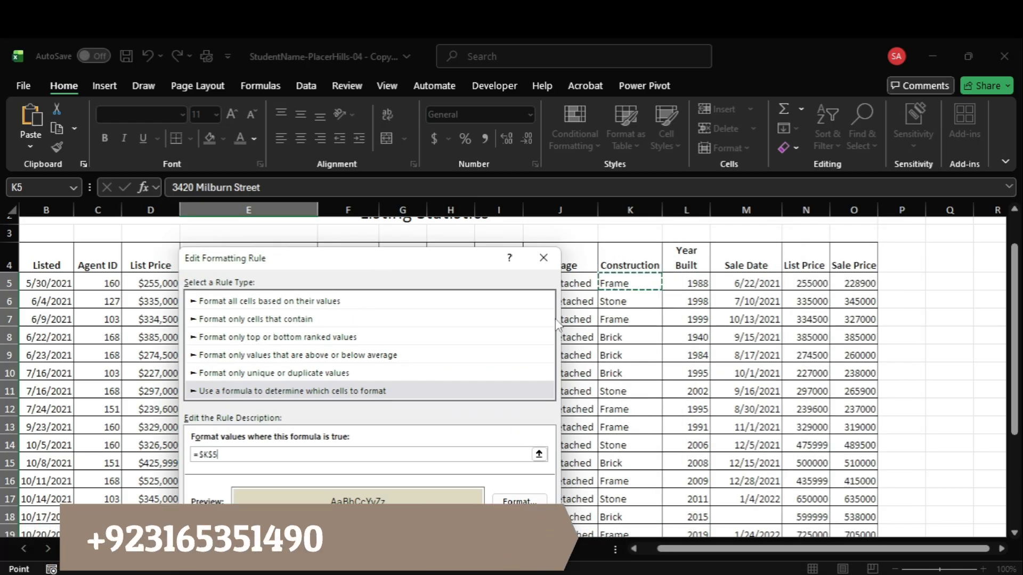
pyautogui.press('Left')
pyautogui.press('Left')
pyautogui.press('Right')
pyautogui.press('Right')
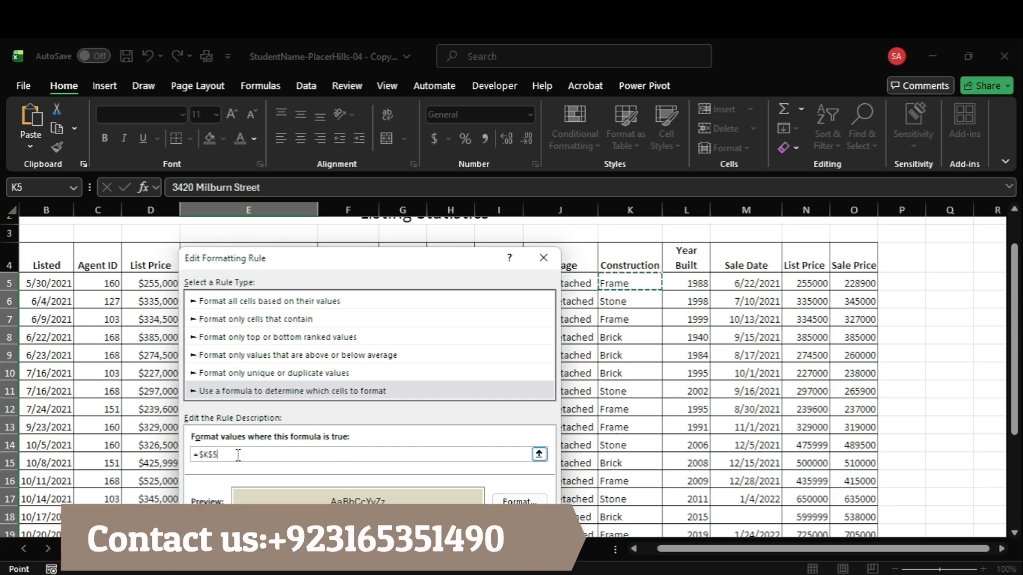
pyautogui.moveTo(644, 284); pyautogui.dragTo(650, 569)
pyautogui.moveTo(660, 509); pyautogui.dragTo(649, 498)
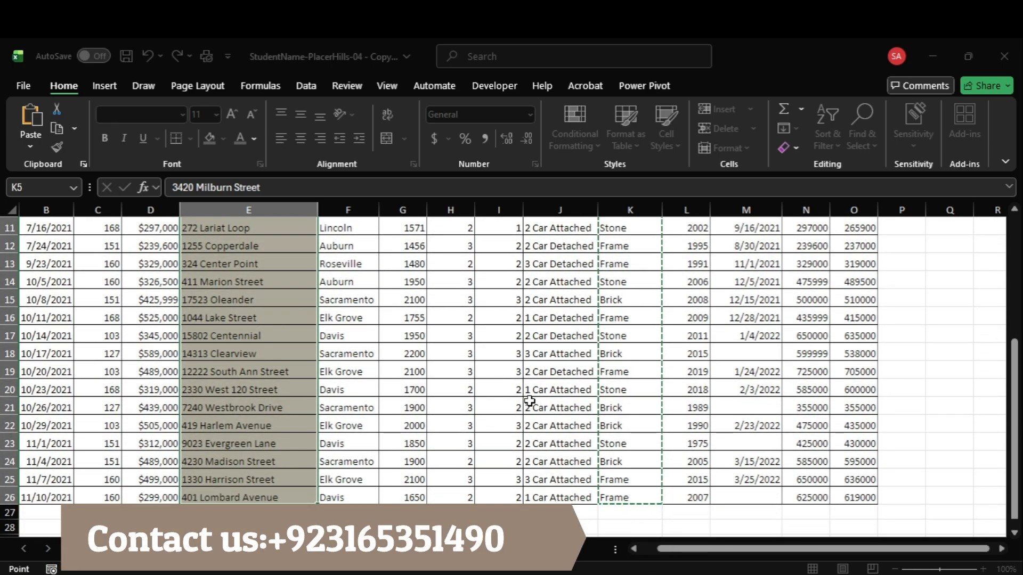
pyautogui.scroll(4, 528, 397)
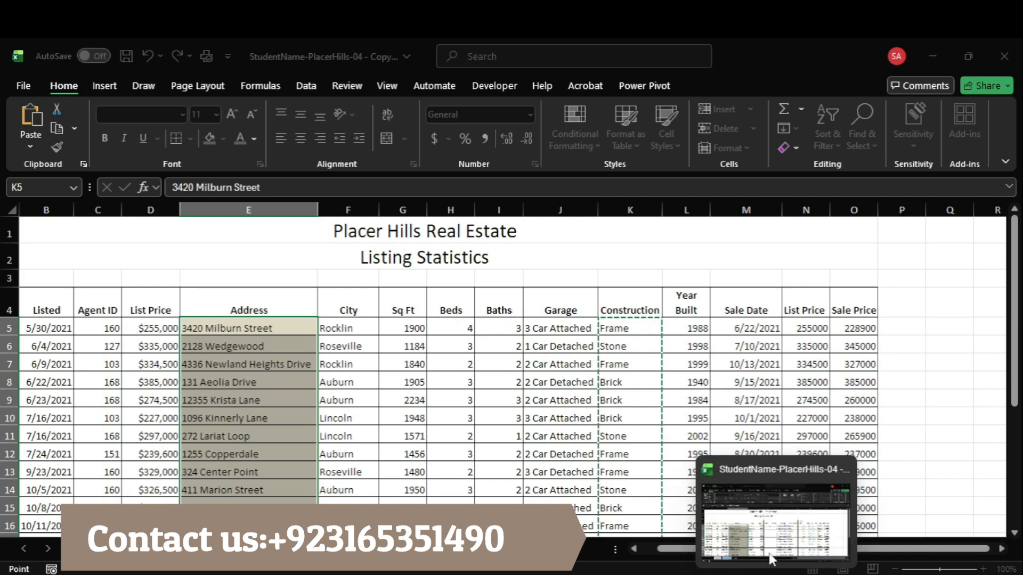
pyautogui.click(772, 554)
pyautogui.click(294, 450)
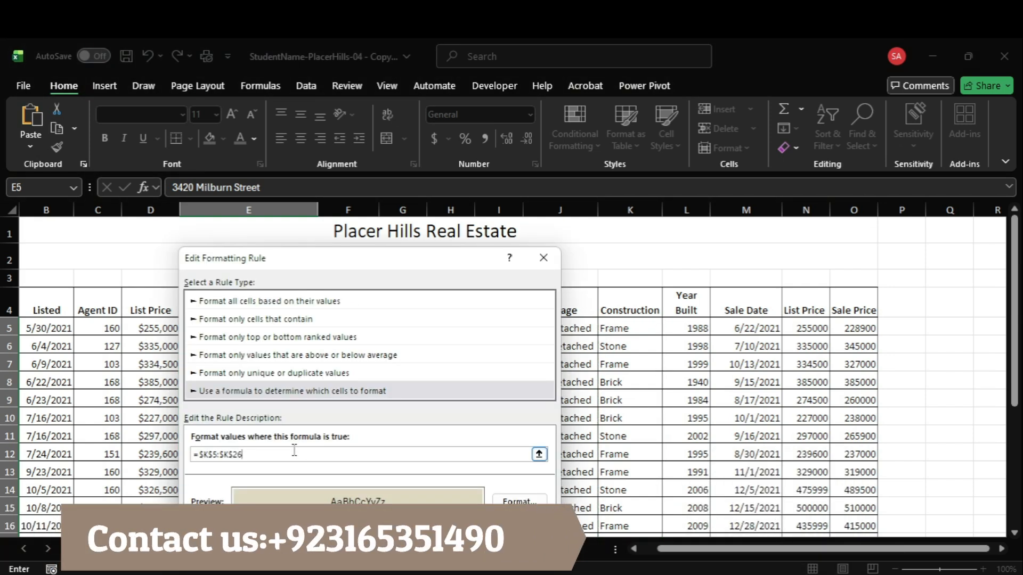
pyautogui.press('BackSpace')
pyautogui.press('BackSpace')
pyautogui.press('BackSpace')
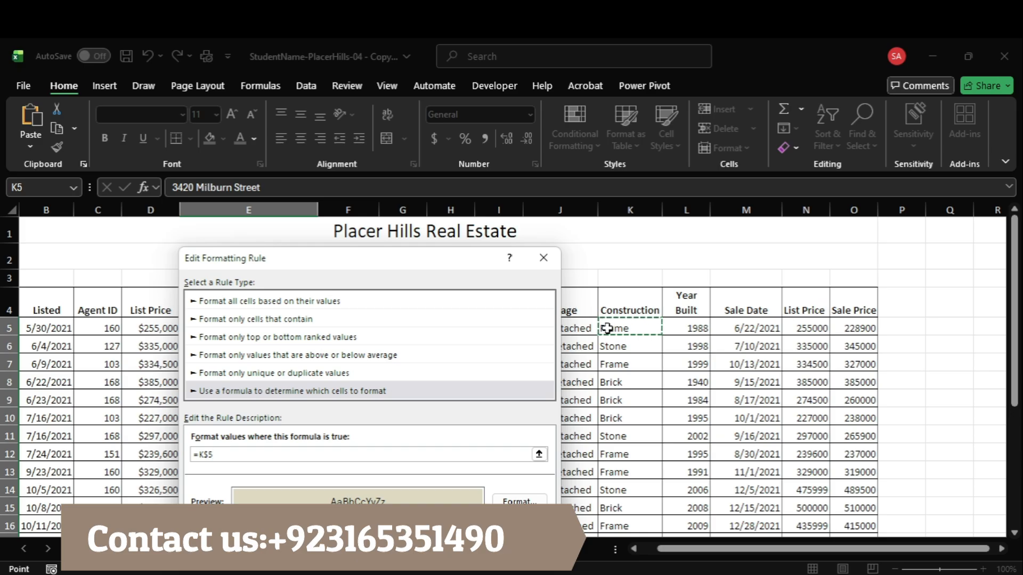
# Step: Set the rule's formula to =$K5="Frame" for E5:E26, apply it, and close the rules manager
pyautogui.press('F4')
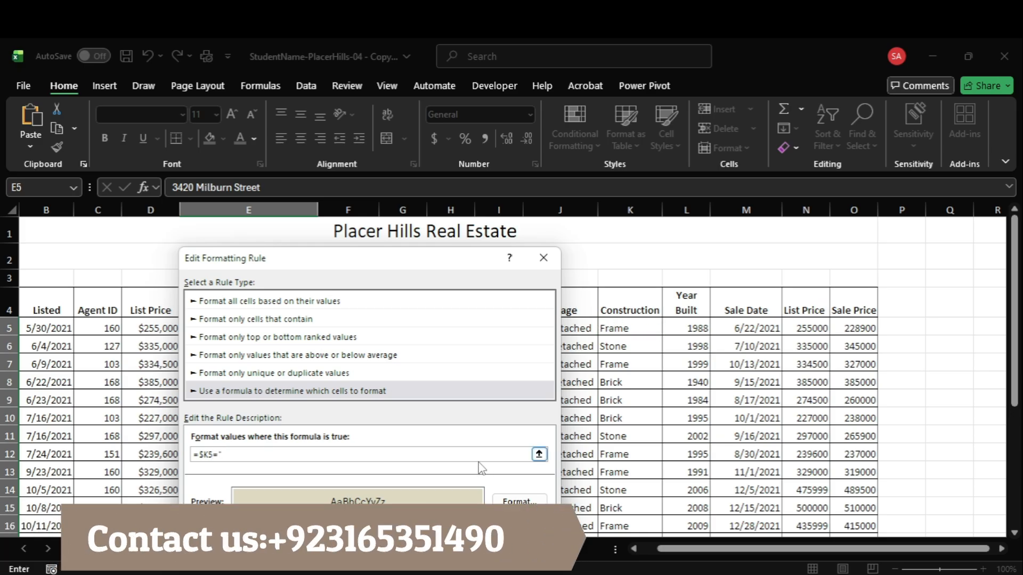
pyautogui.write('="Frame')
pyautogui.press('Return')
pyautogui.click(982, 485)
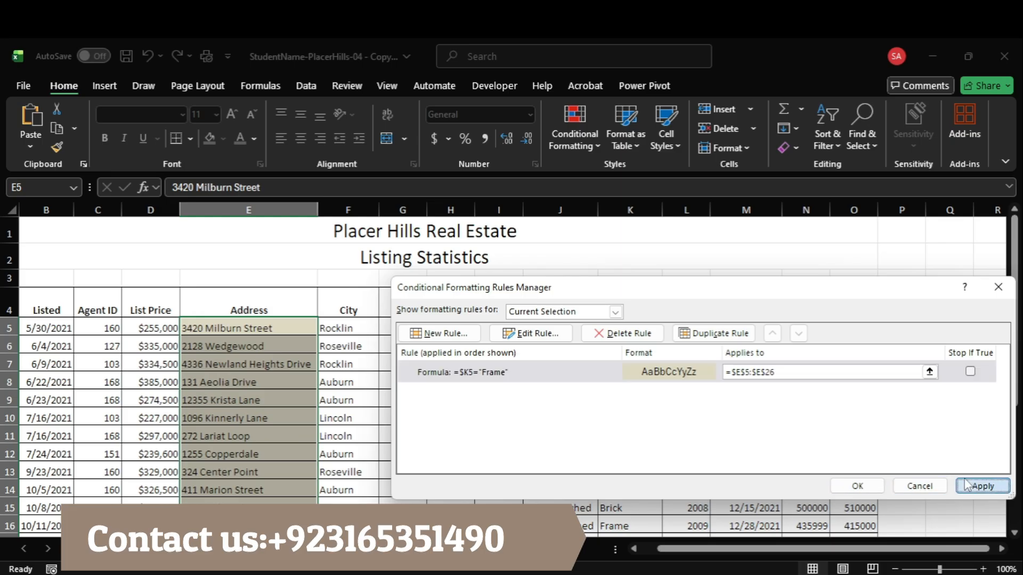
pyautogui.click(856, 485)
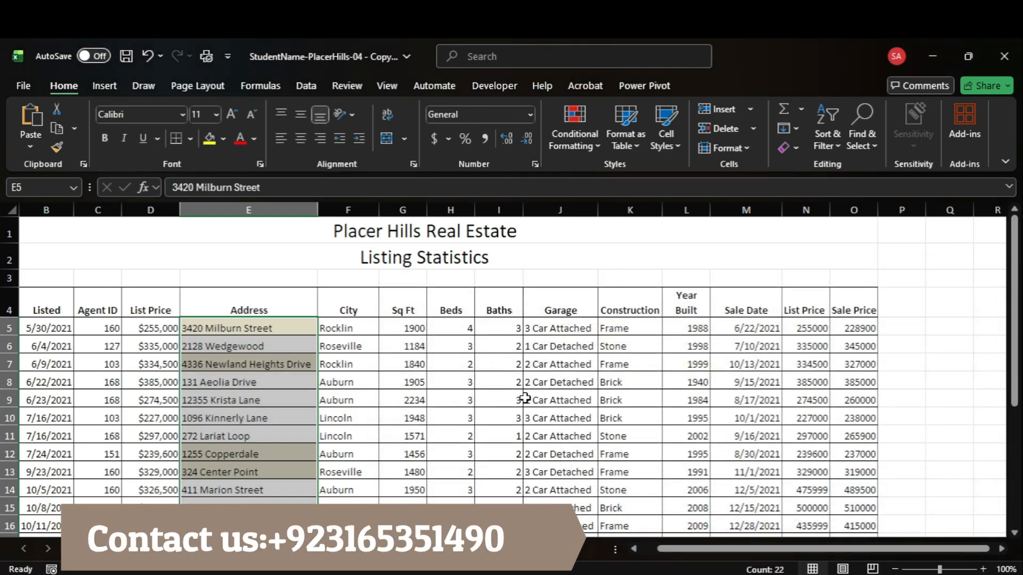
pyautogui.click(566, 398)
# Step: Read the start of instruction 3 about pivoting fields in Acrobat and go to the PivotTable sheet in Excel
pyautogui.moveTo(743, 574)
pyautogui.click(743, 527)
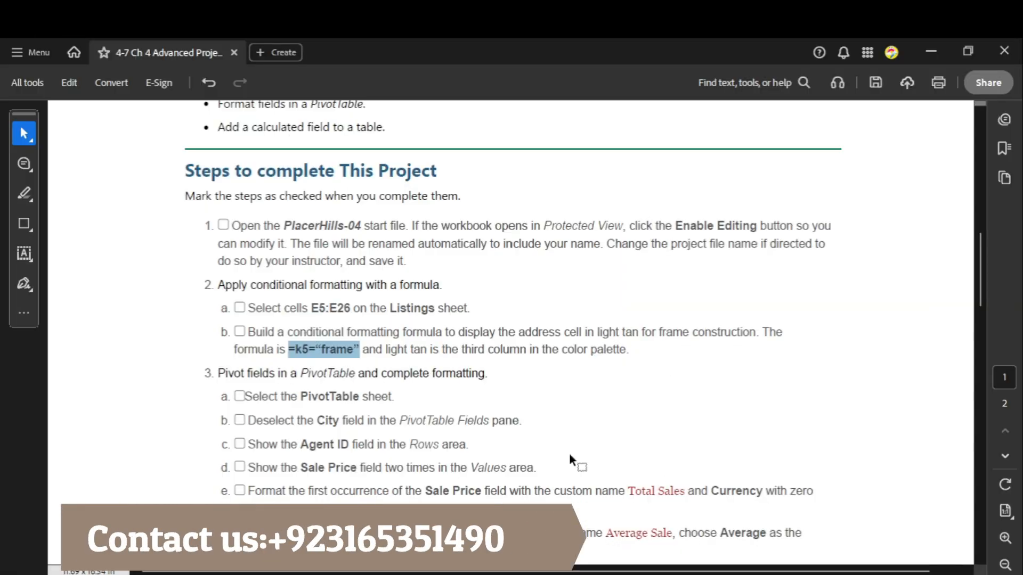
pyautogui.click(395, 387)
pyautogui.scroll(-3, 361, 379)
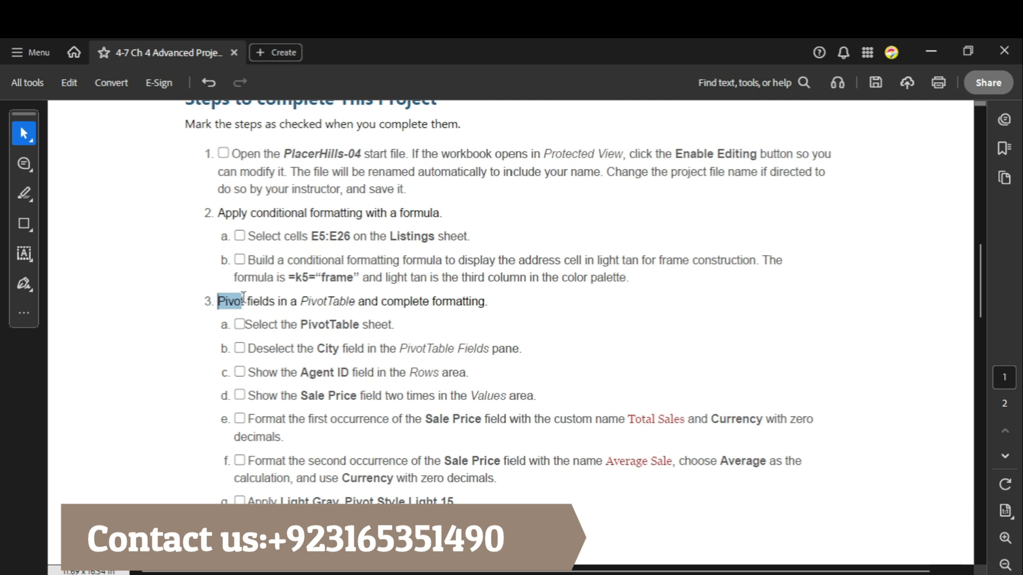
pyautogui.moveTo(243, 296); pyautogui.dragTo(485, 301)
pyautogui.moveTo(244, 324); pyautogui.dragTo(359, 325)
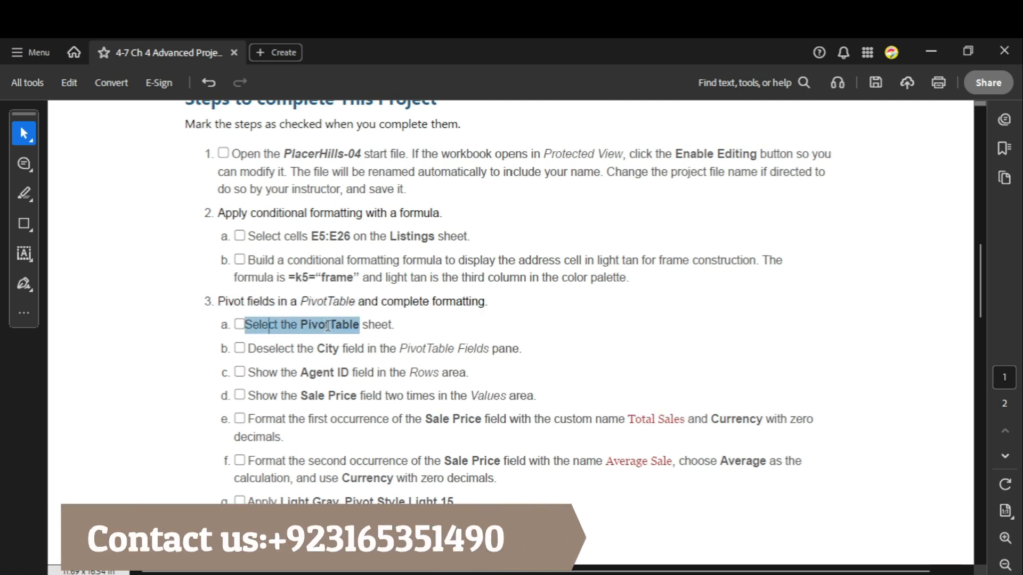
pyautogui.moveTo(775, 572)
pyautogui.click(764, 530)
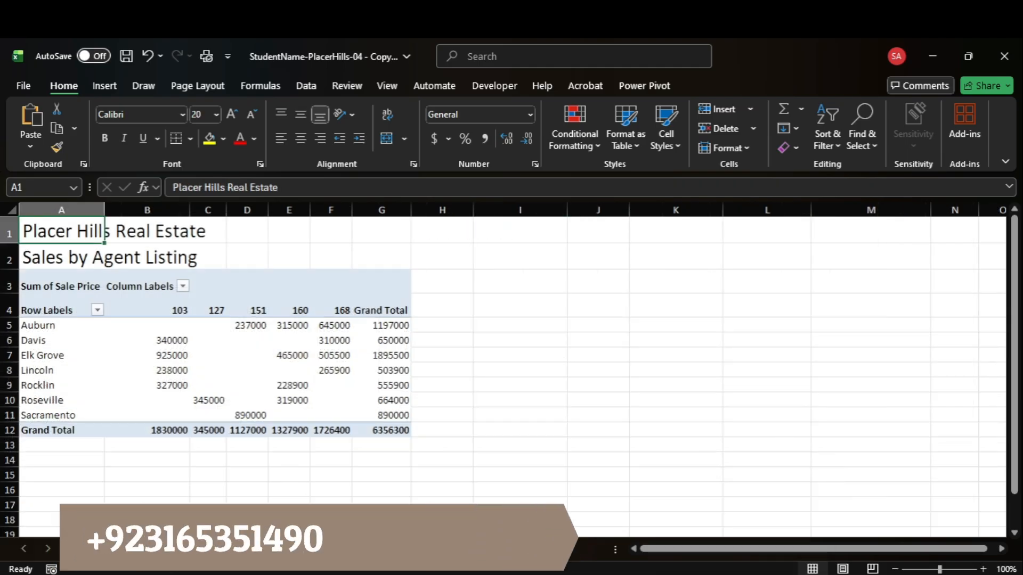
# Step: Check the City field instruction in Acrobat and select PivotTable cell B4 in Excel to show the field list
pyautogui.moveTo(743, 572)
pyautogui.click(743, 527)
pyautogui.click(338, 356)
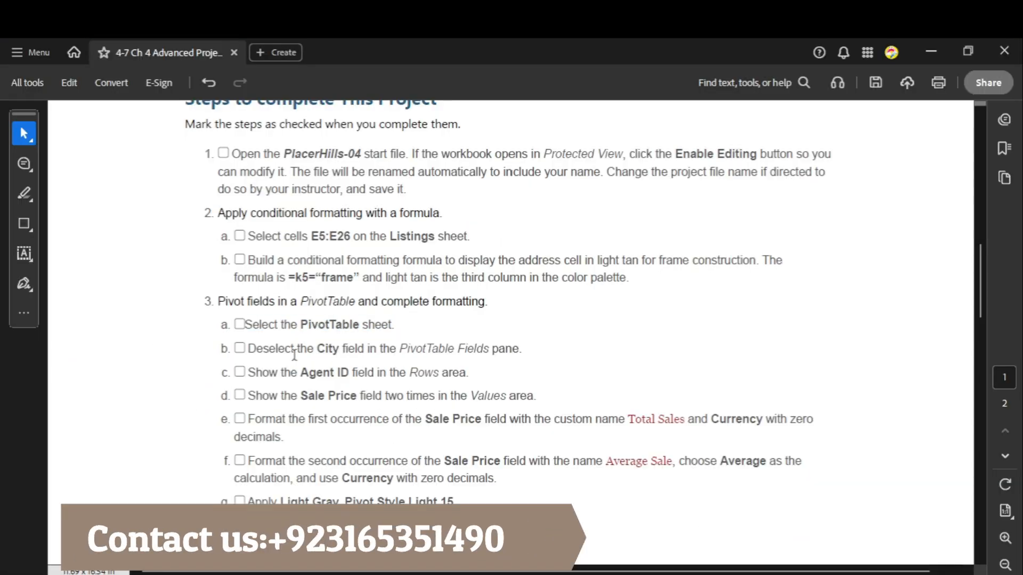
pyautogui.moveTo(743, 572)
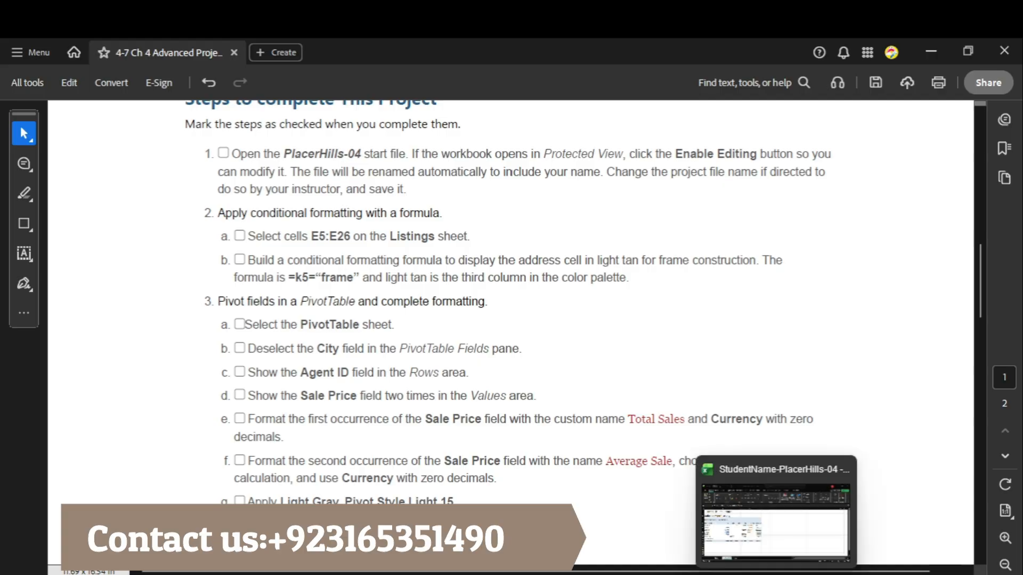
pyautogui.click(743, 527)
pyautogui.click(151, 304)
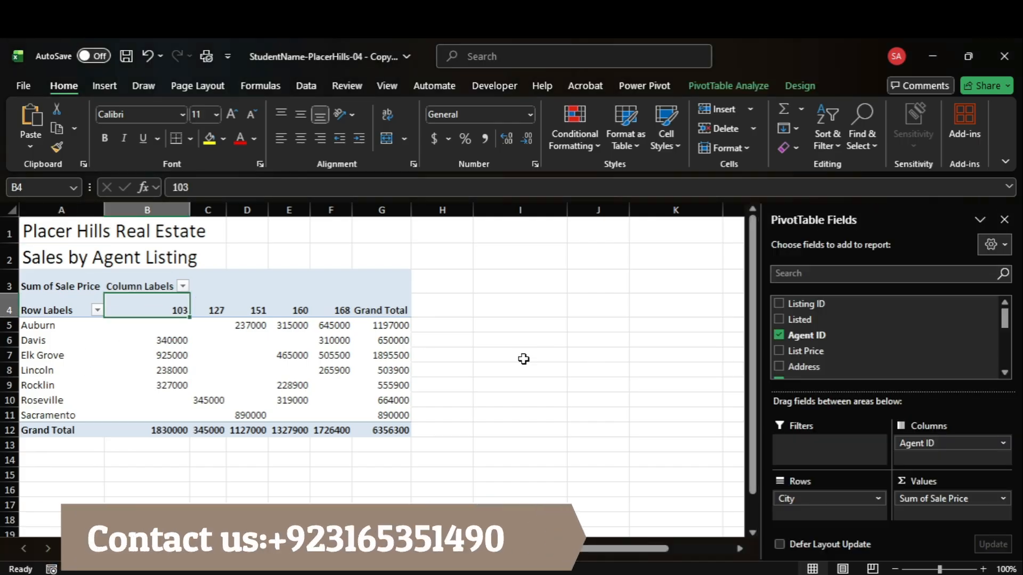
# Step: Recheck the instructions in Acrobat and deselect the City field in the Excel PivotTable
pyautogui.moveTo(775, 572)
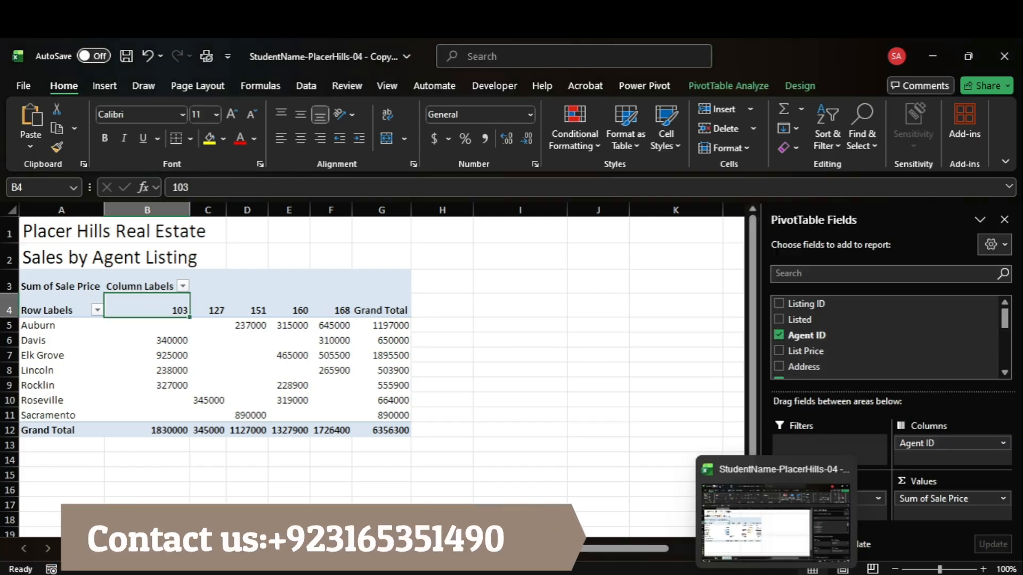
pyautogui.moveTo(744, 572)
pyautogui.click(762, 554)
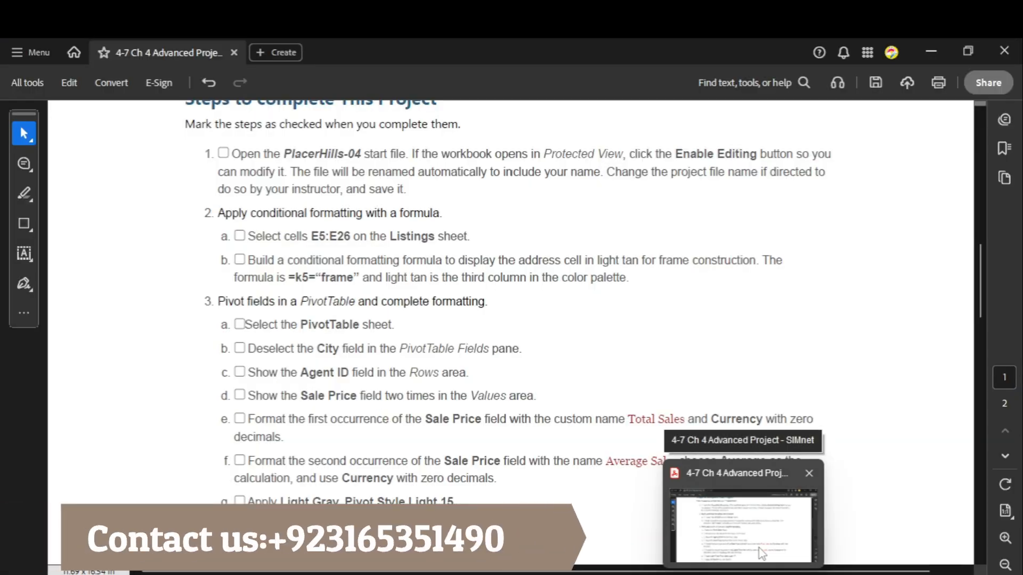
pyautogui.hotkey('alt', 'Tab')
pyautogui.scroll(-1, 790, 358)
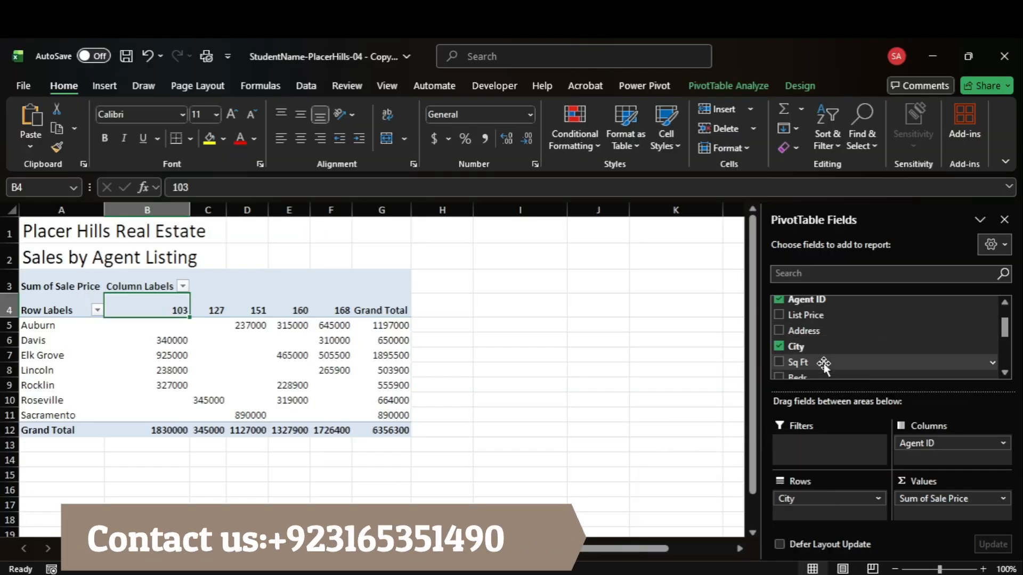
pyautogui.click(779, 345)
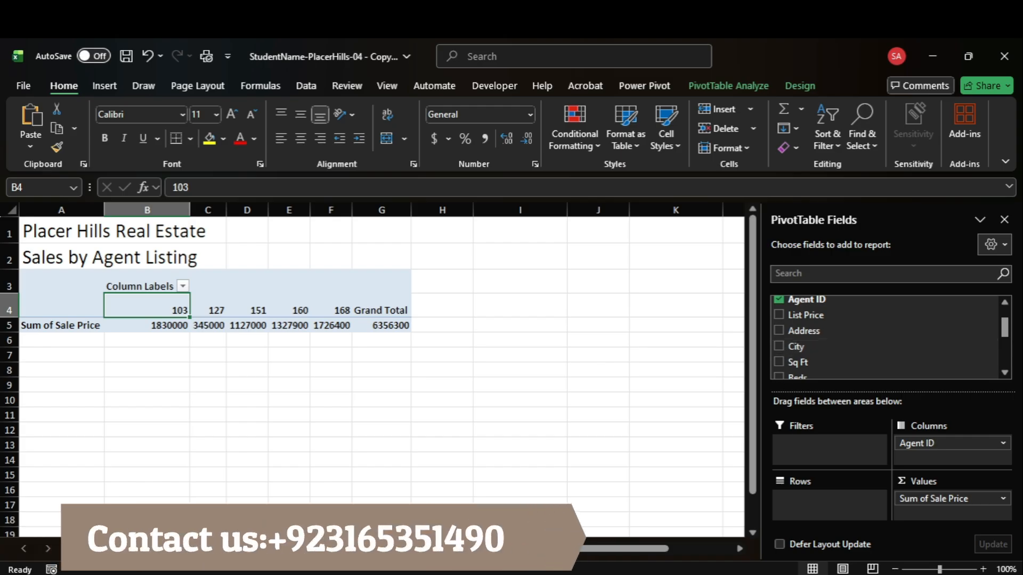
# Step: Check the Agent ID instruction in Acrobat and move Agent ID from the Columns area to Rows in Excel
pyautogui.moveTo(739, 574)
pyautogui.click(738, 522)
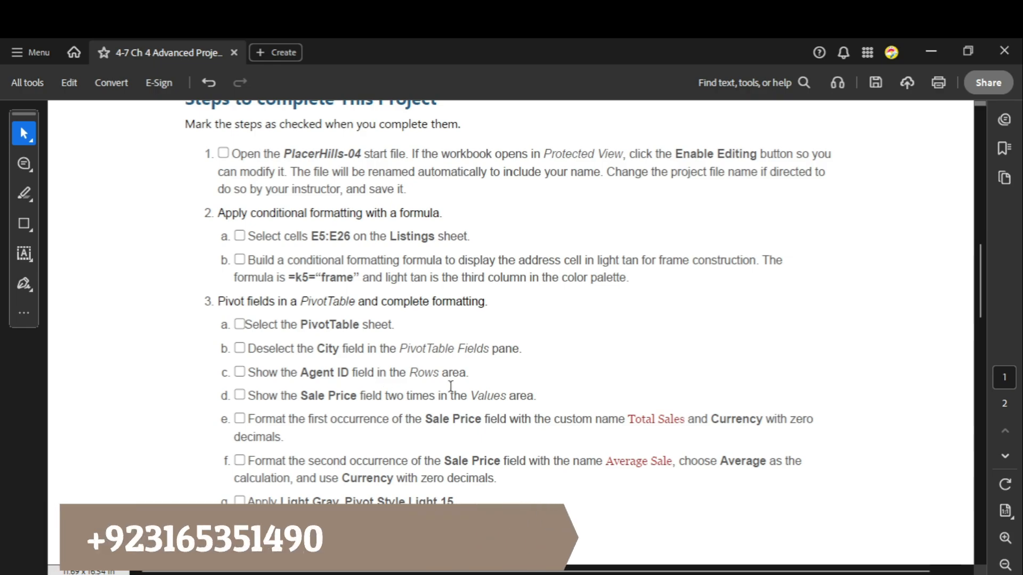
pyautogui.moveTo(740, 574)
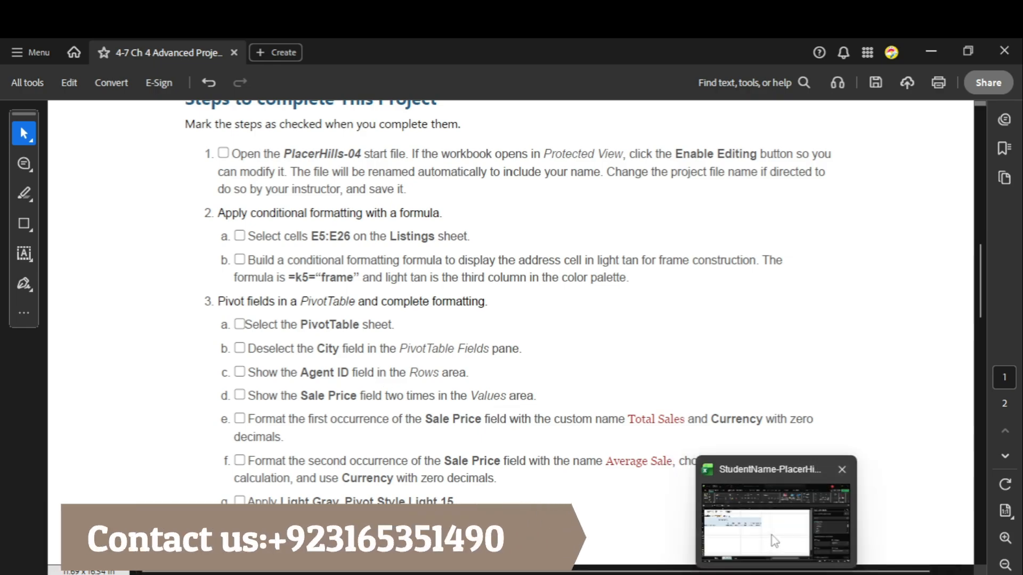
pyautogui.click(847, 471)
pyautogui.moveTo(915, 437); pyautogui.dragTo(815, 507)
# Step: Check the Sale Price instruction in Acrobat and add the Sale Price field a second time to the Values area in Excel
pyautogui.click(743, 512)
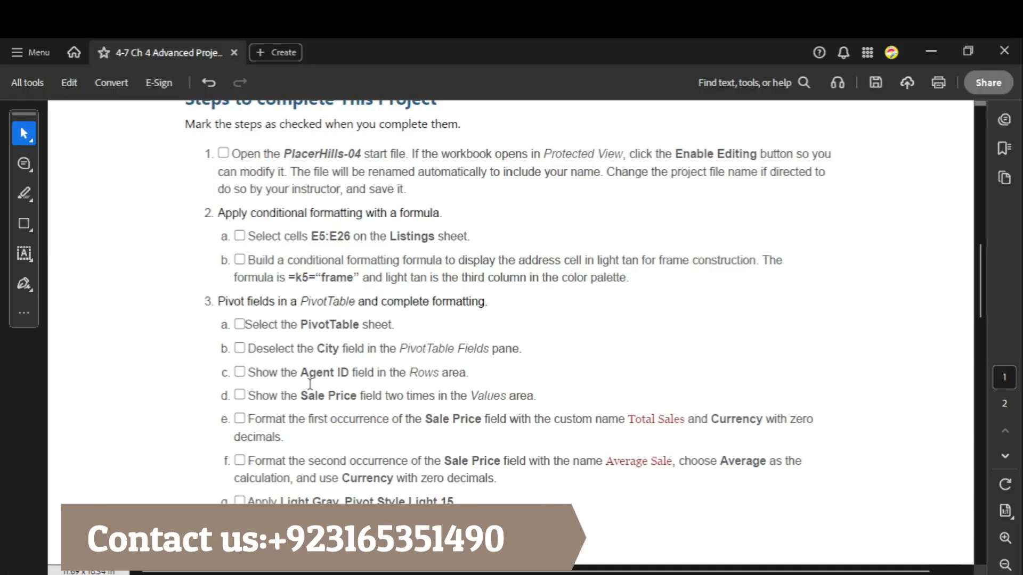
pyautogui.moveTo(762, 572)
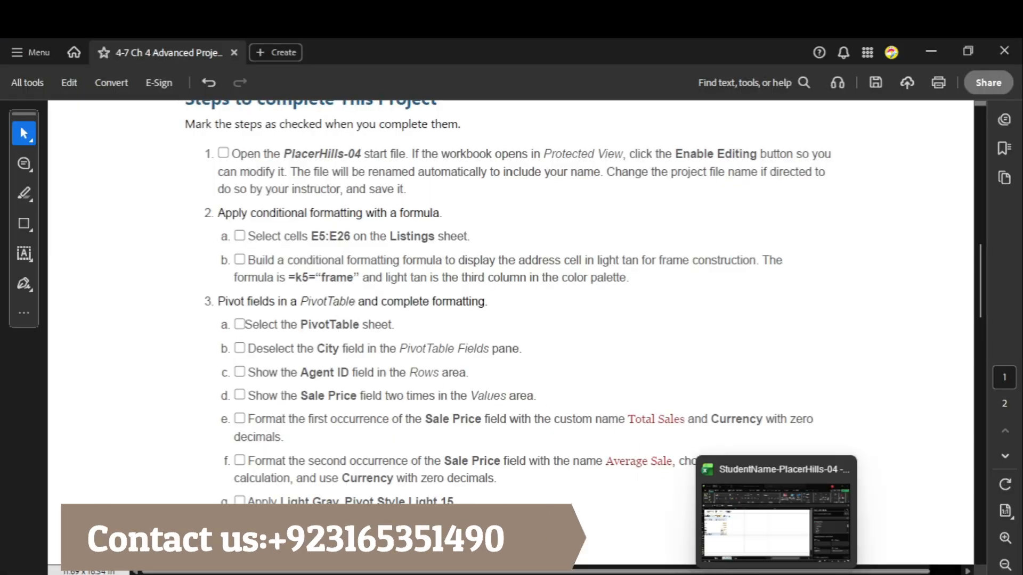
pyautogui.click(769, 508)
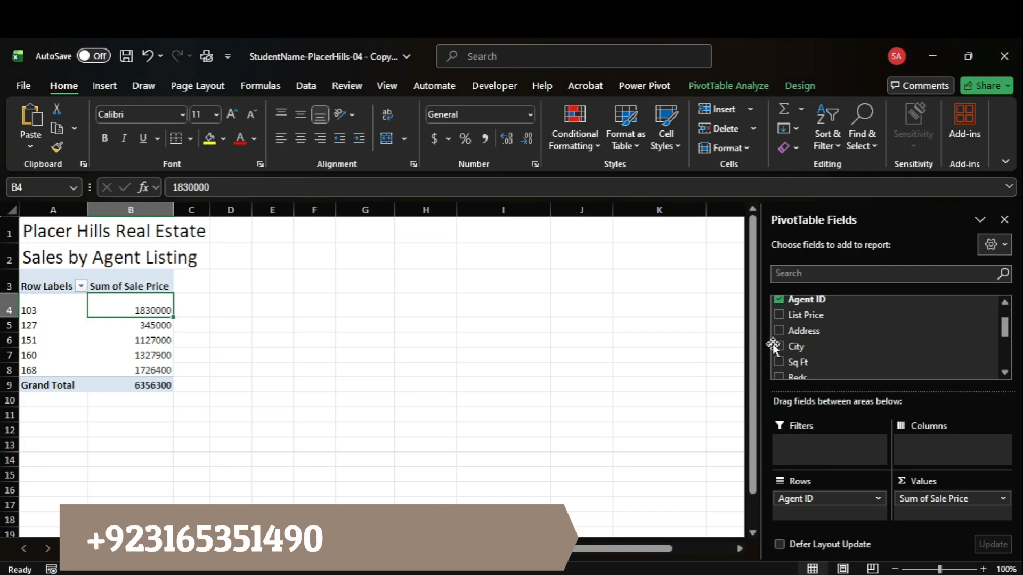
pyautogui.scroll(-3, 817, 357)
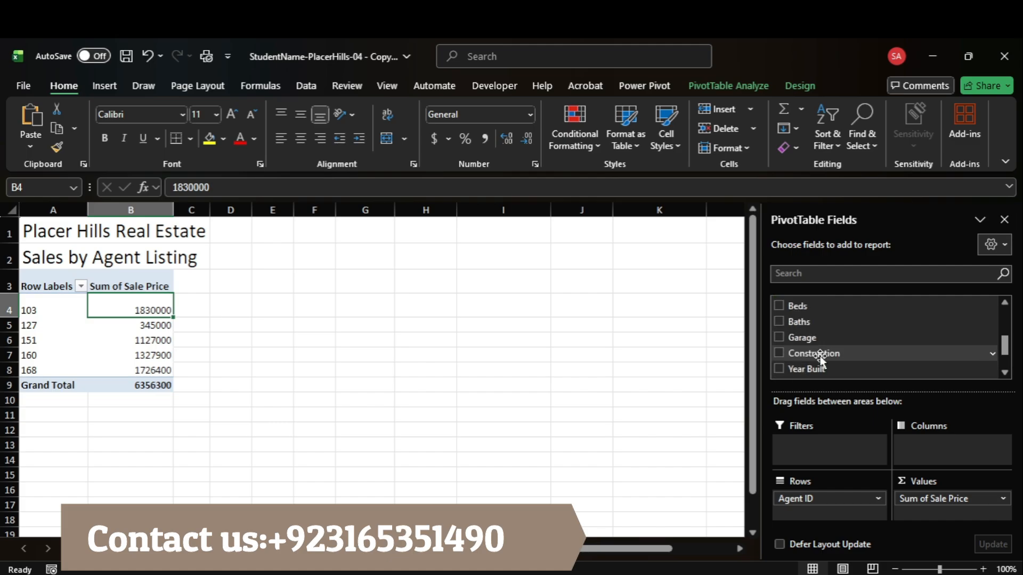
pyautogui.scroll(-1, 820, 359)
pyautogui.moveTo(836, 356); pyautogui.dragTo(937, 509)
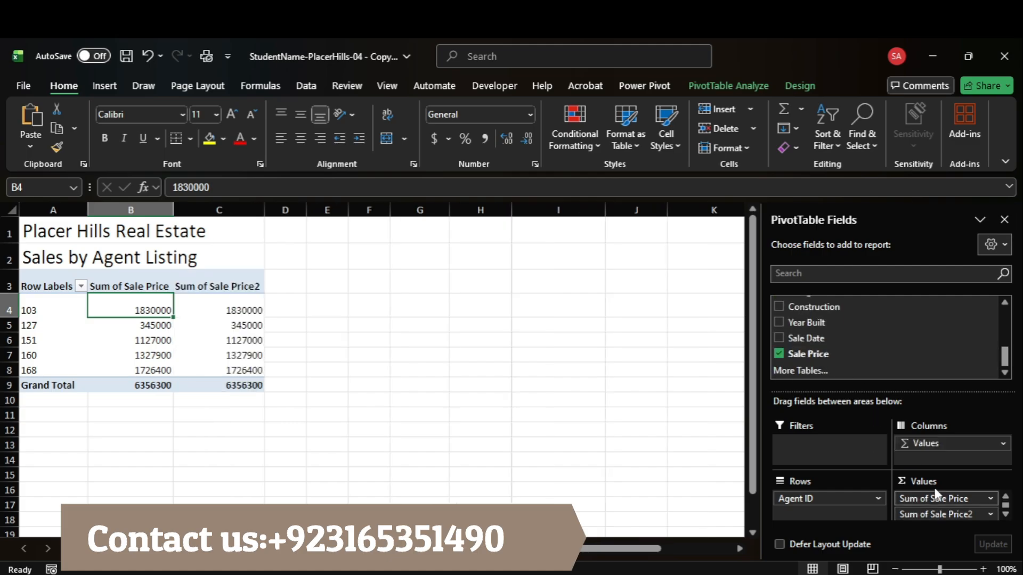
# Step: Look up the first Sale Price field's name in Acrobat and enter Total Sales as its custom name in Excel
pyautogui.moveTo(743, 573)
pyautogui.click(743, 527)
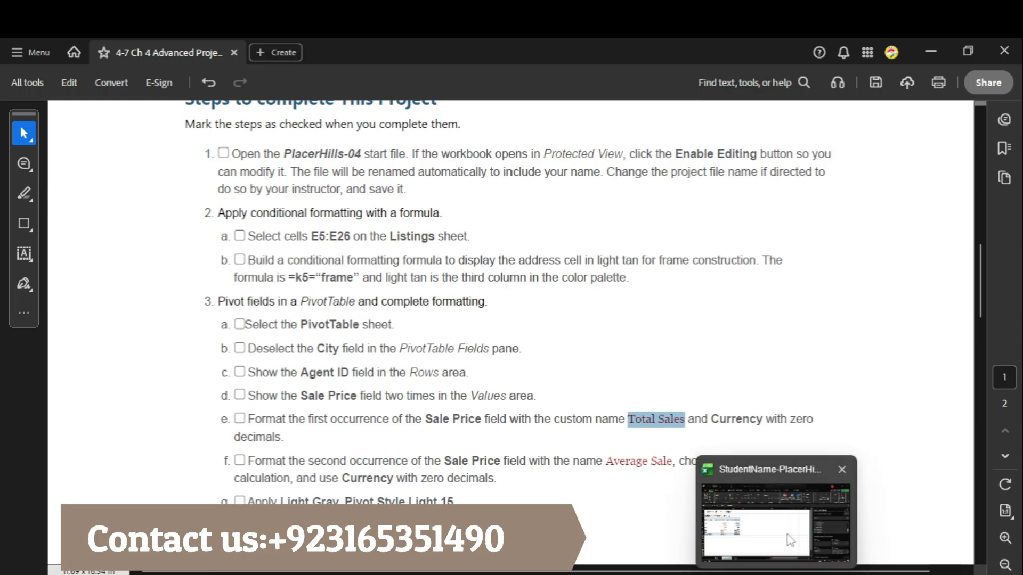
pyautogui.click(790, 541)
pyautogui.click(991, 499)
pyautogui.click(945, 479)
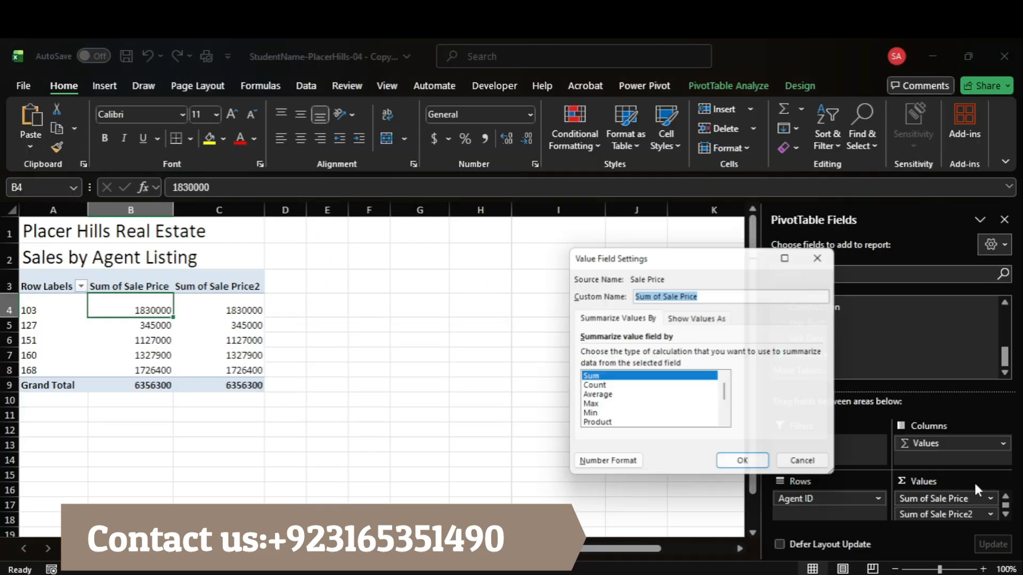
pyautogui.write('Total Sales')
# Step: Format the Total Sales value field as Currency with zero decimals and apply the field settings
pyautogui.click(586, 467)
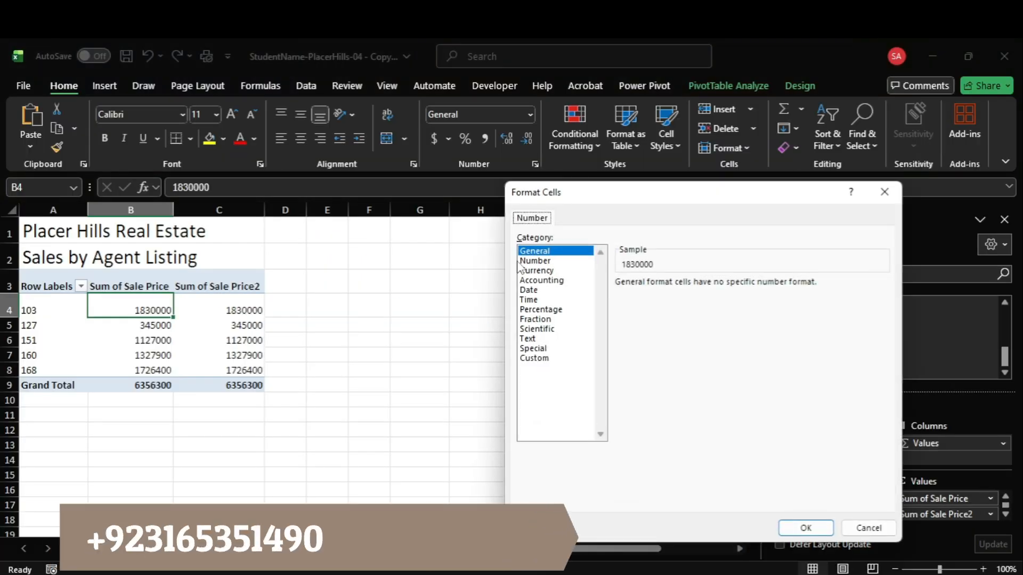
pyautogui.click(537, 271)
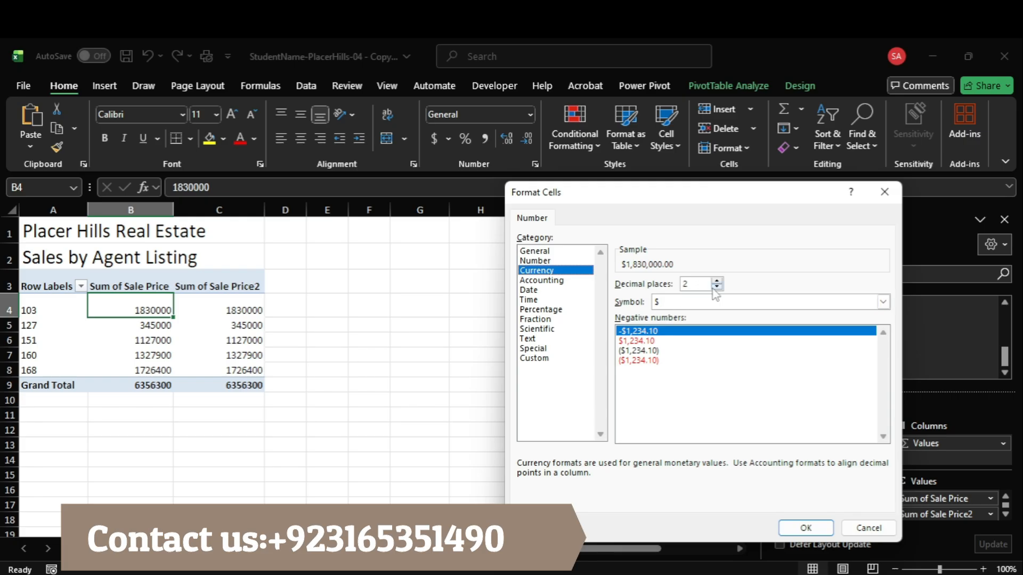
pyautogui.click(806, 527)
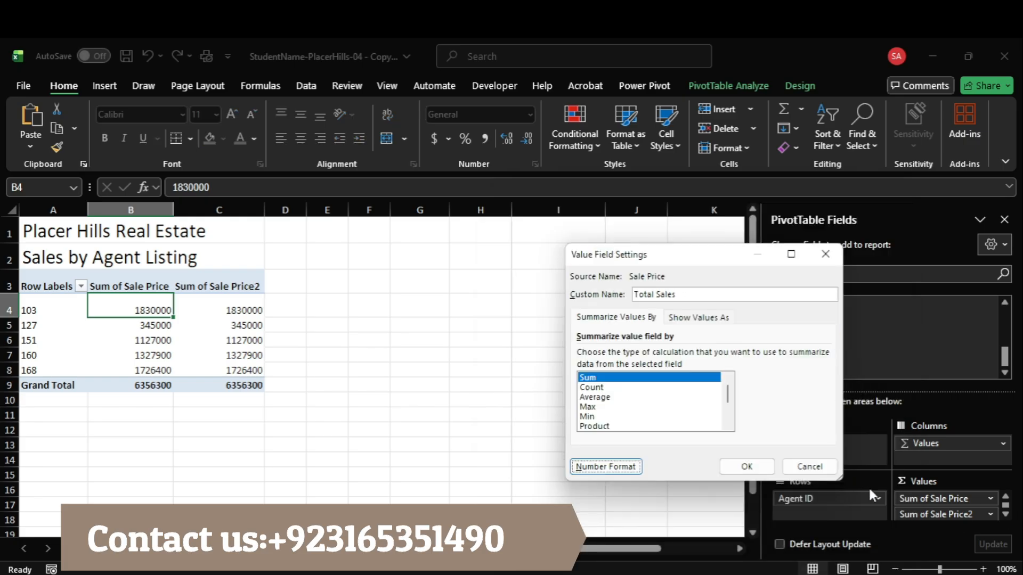
pyautogui.click(744, 466)
# Step: Copy the name Average Sale from the Acrobat instructions and choose Average as the second Sale Price field's calculation in Excel
pyautogui.click(739, 520)
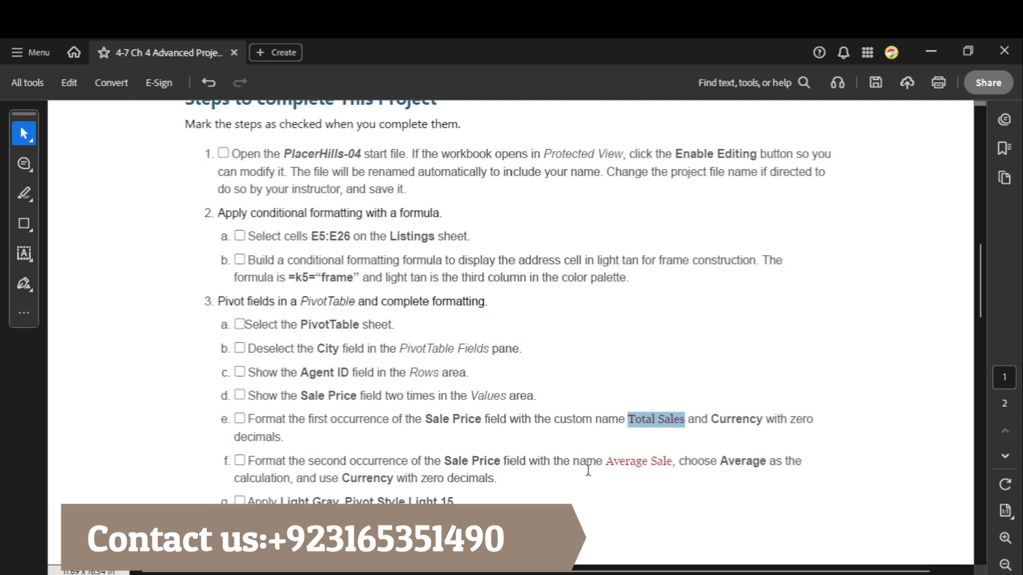
pyautogui.moveTo(607, 462); pyautogui.dragTo(673, 461)
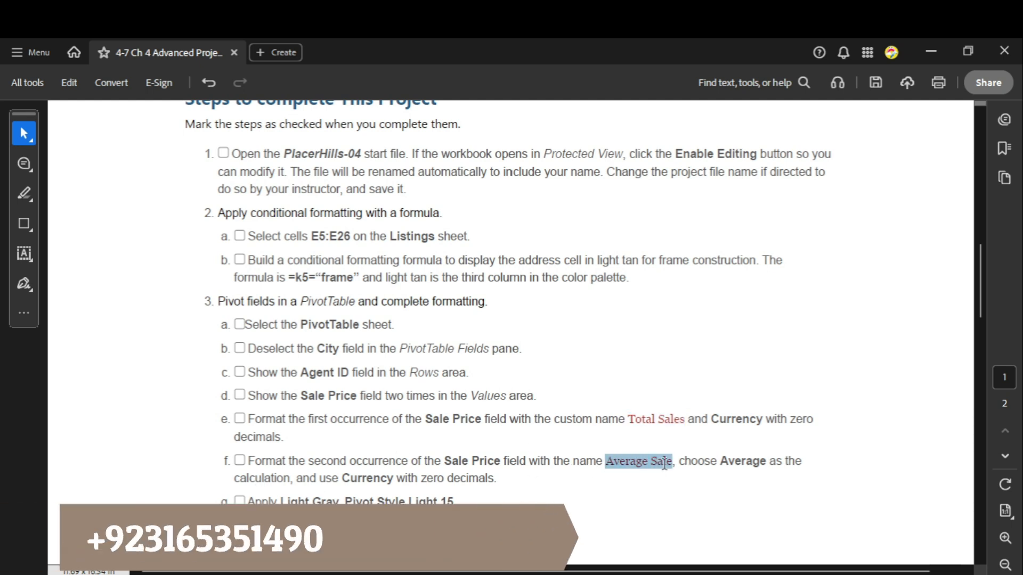
pyautogui.moveTo(776, 572)
pyautogui.click(775, 520)
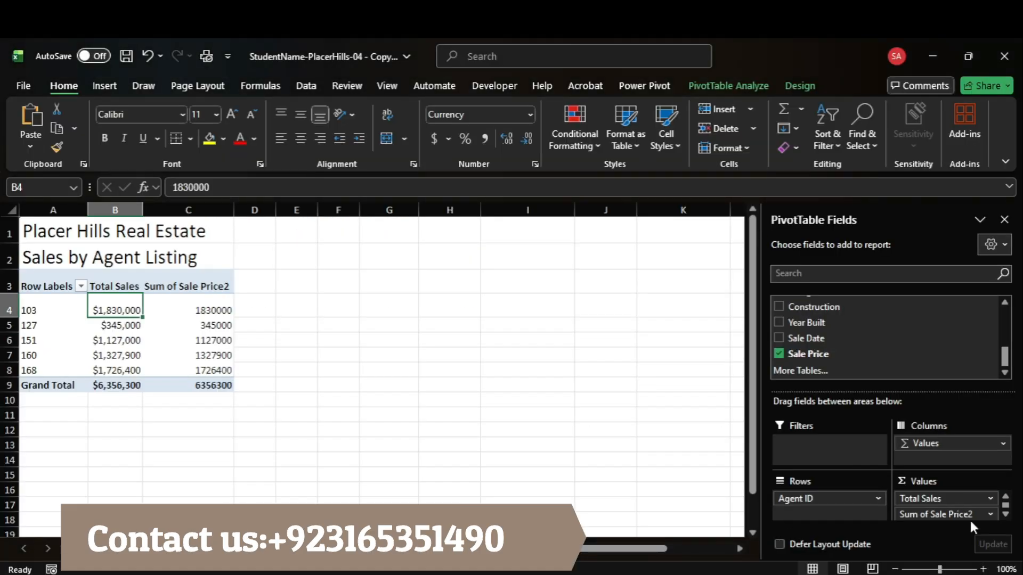
pyautogui.click(990, 514)
pyautogui.click(979, 498)
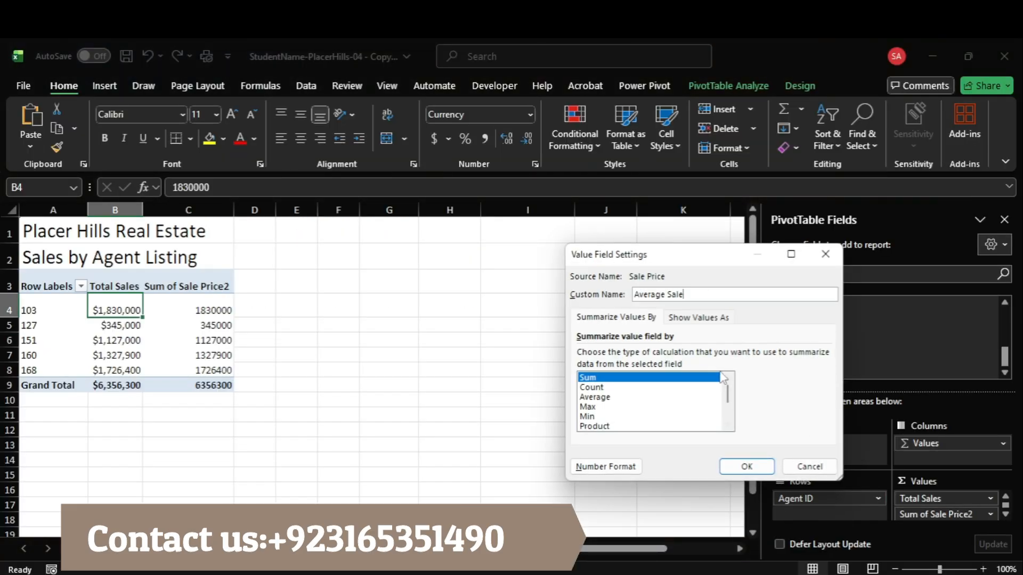
pyautogui.click(595, 397)
# Step: Format the second Sale Price field as Currency with zero decimals and give it the custom name Average Sale
pyautogui.click(605, 467)
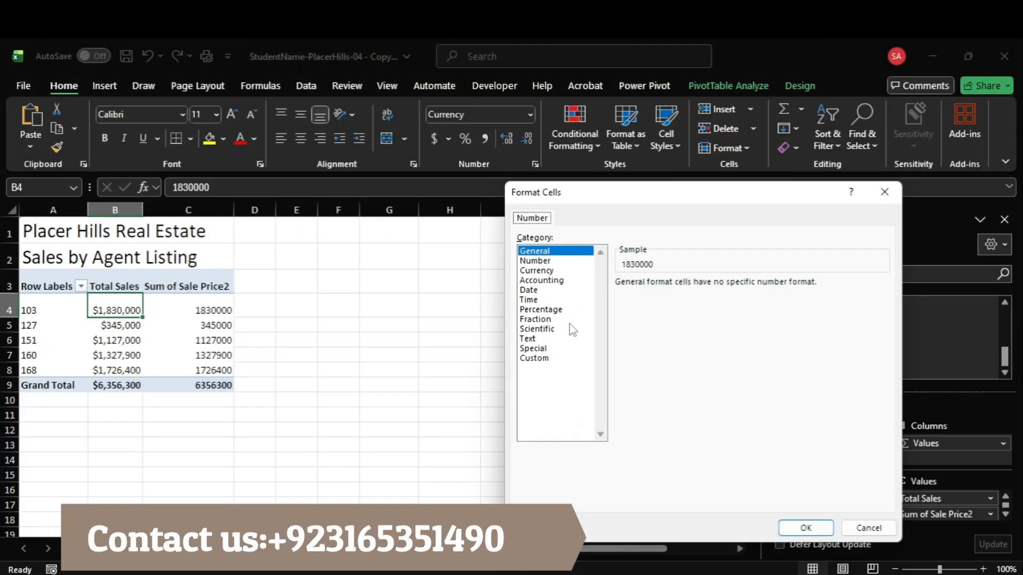
pyautogui.click(536, 270)
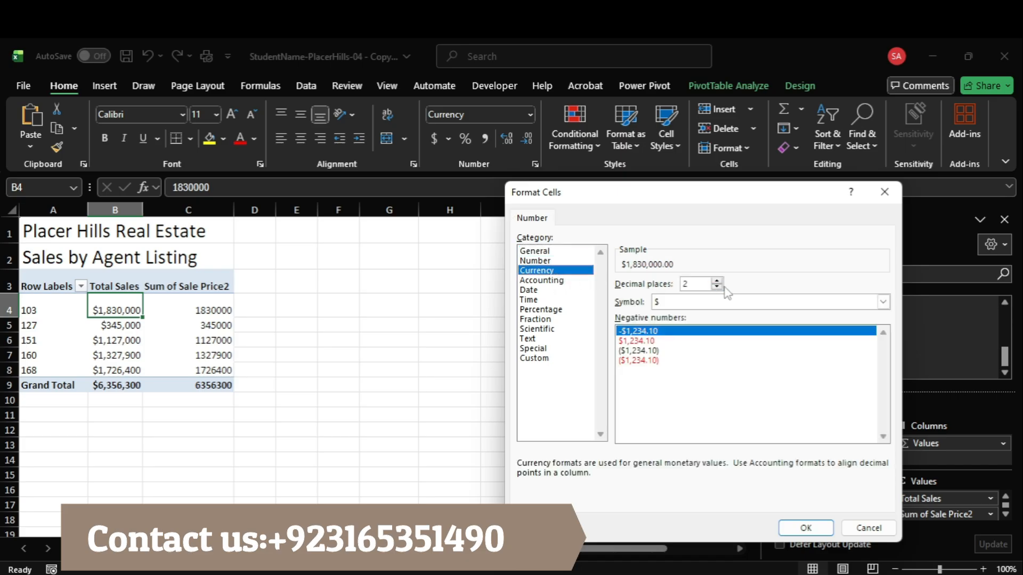
pyautogui.click(806, 527)
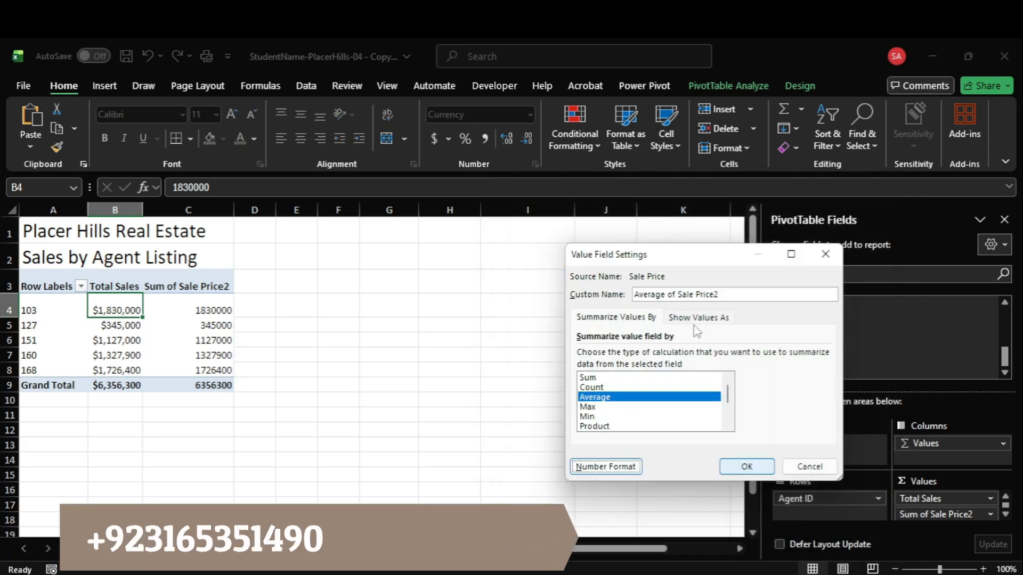
pyautogui.moveTo(718, 294); pyautogui.dragTo(648, 294)
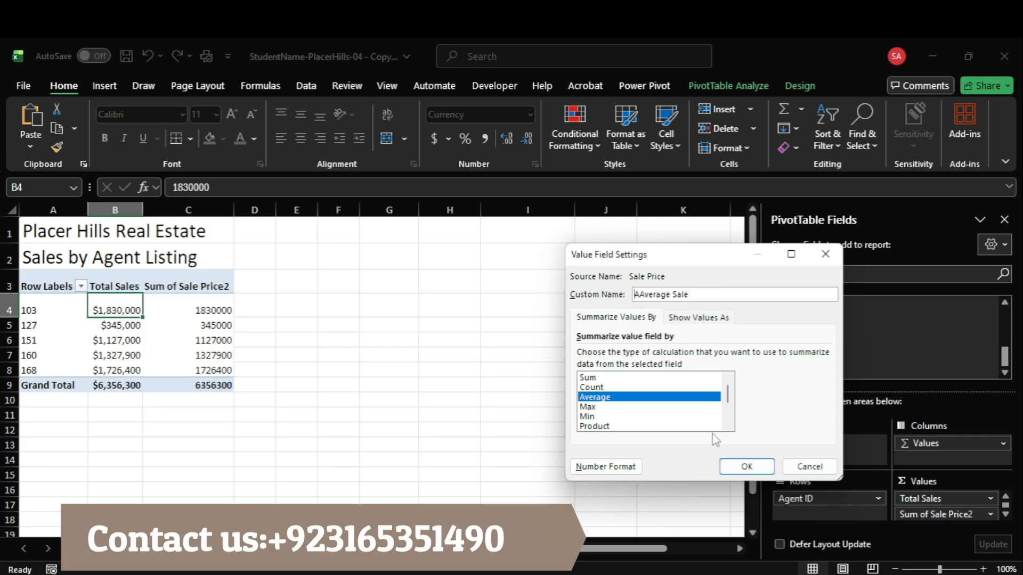
pyautogui.click(733, 465)
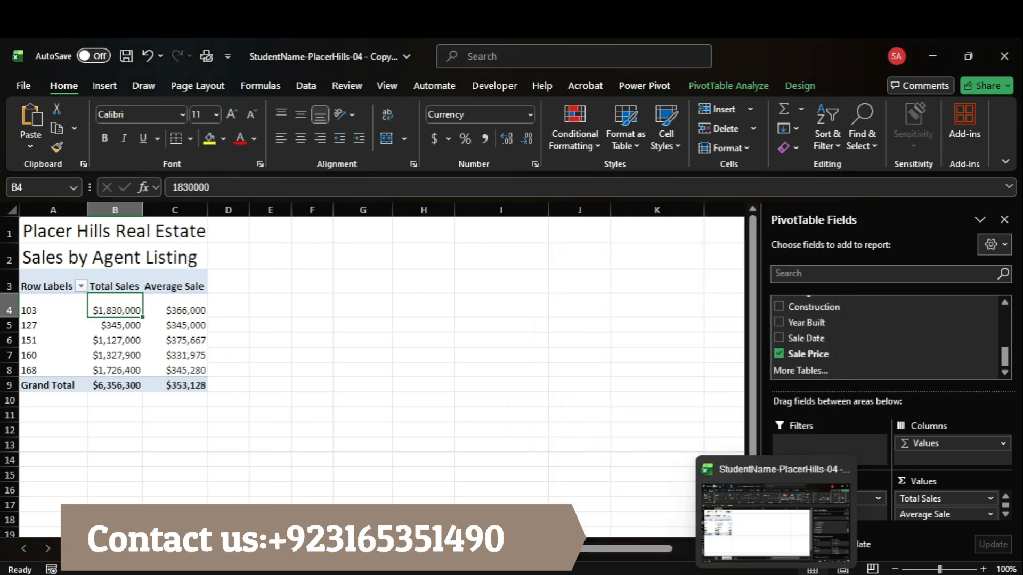
# Step: Check the style instruction in Acrobat and apply Light Gray, Pivot Style Light 15 to the PivotTable in Excel
pyautogui.click(743, 538)
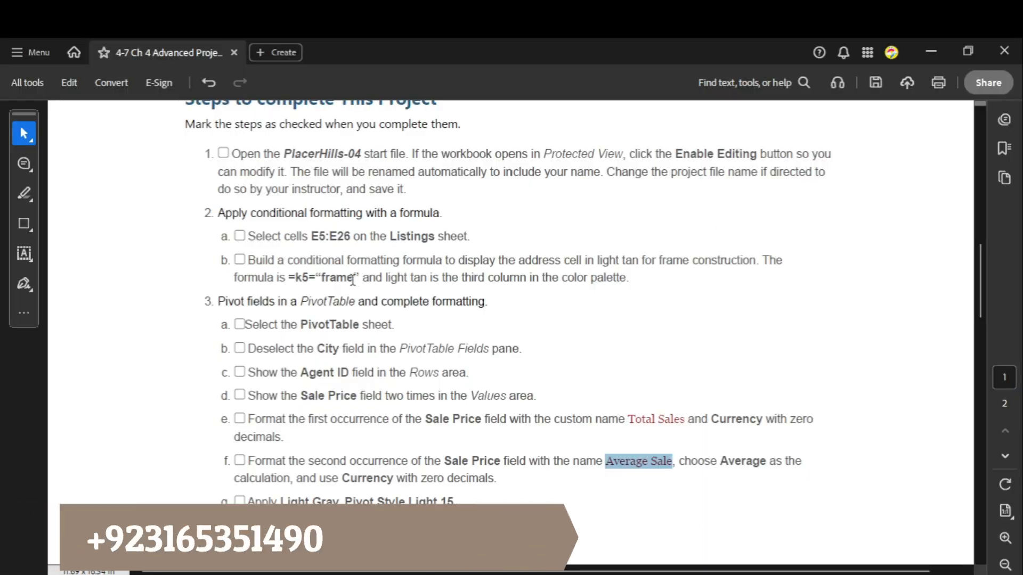
pyautogui.scroll(-5, 389, 389)
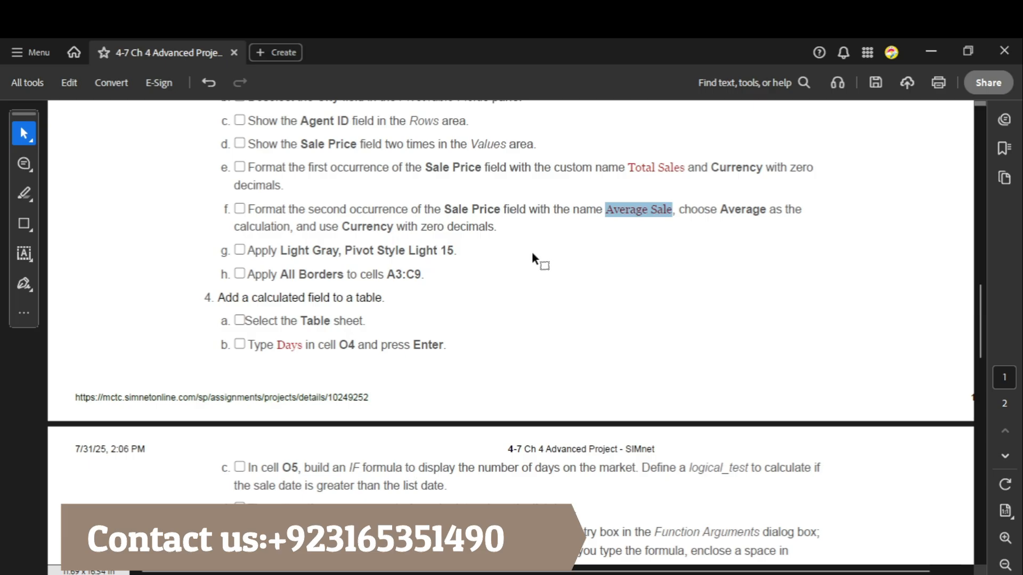
pyautogui.moveTo(252, 251); pyautogui.dragTo(456, 250)
pyautogui.moveTo(770, 573)
pyautogui.click(721, 521)
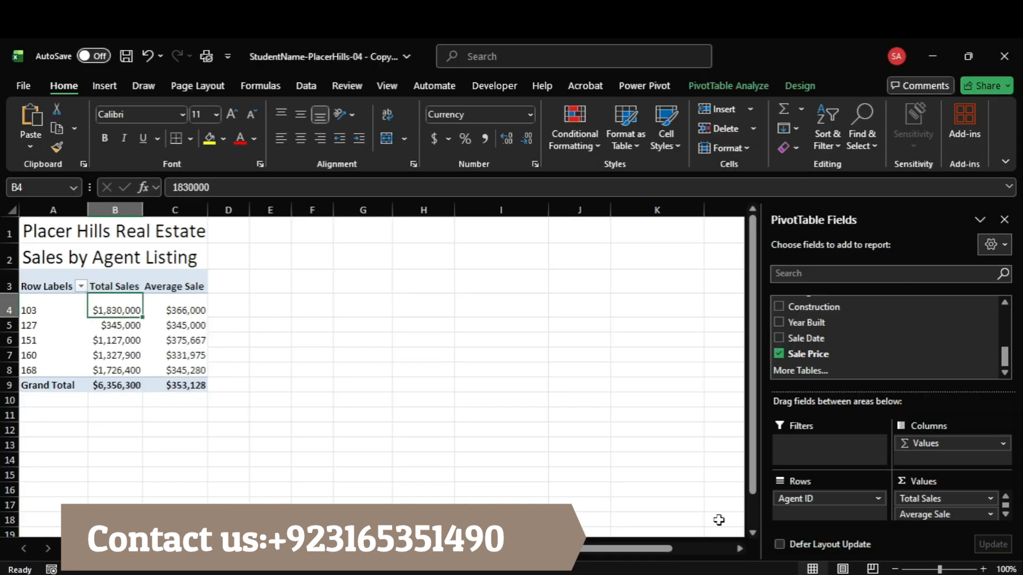
pyautogui.click(718, 84)
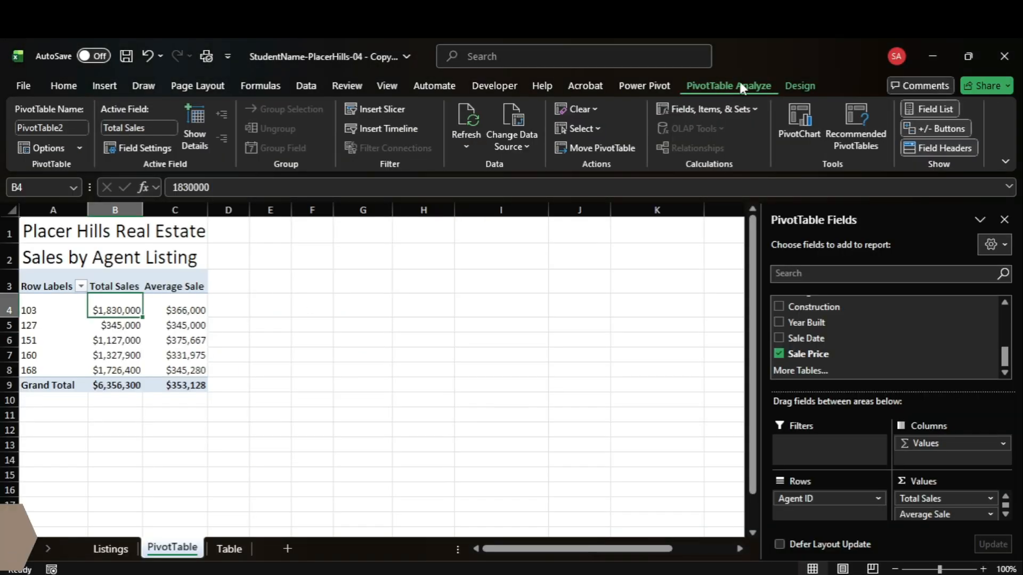
pyautogui.click(793, 85)
pyautogui.click(748, 138)
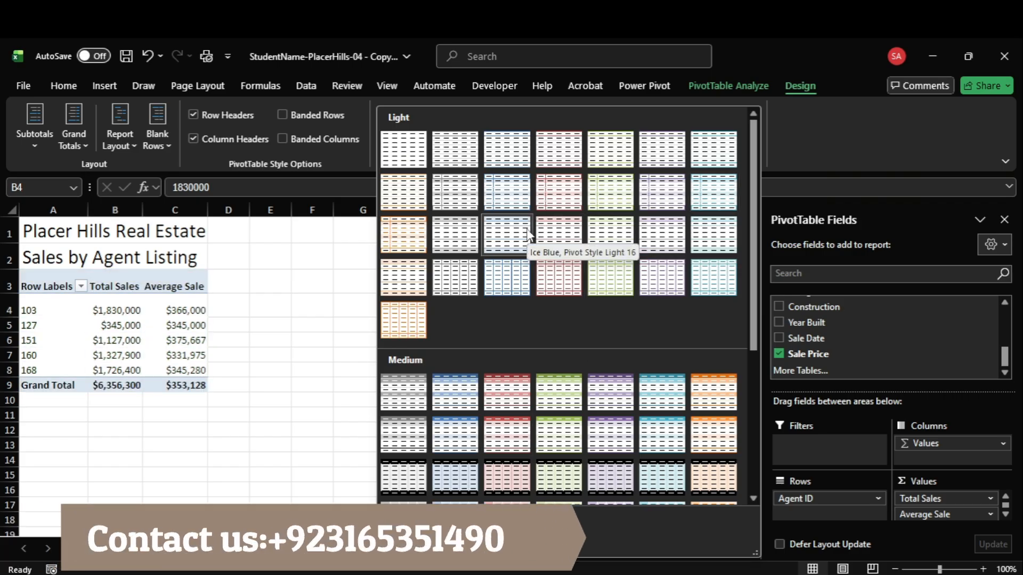
pyautogui.click(466, 246)
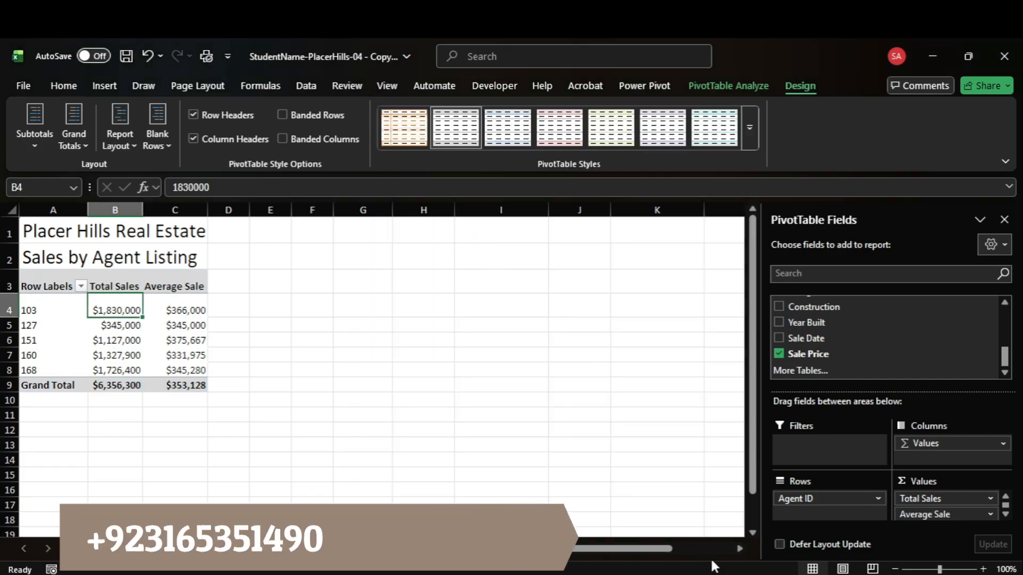
# Step: Copy the range A3:C9 from the Acrobat instructions and apply All Borders to those cells on the PivotTable sheet in Excel
pyautogui.hotkey('alt', 'Tab')
pyautogui.click(322, 283)
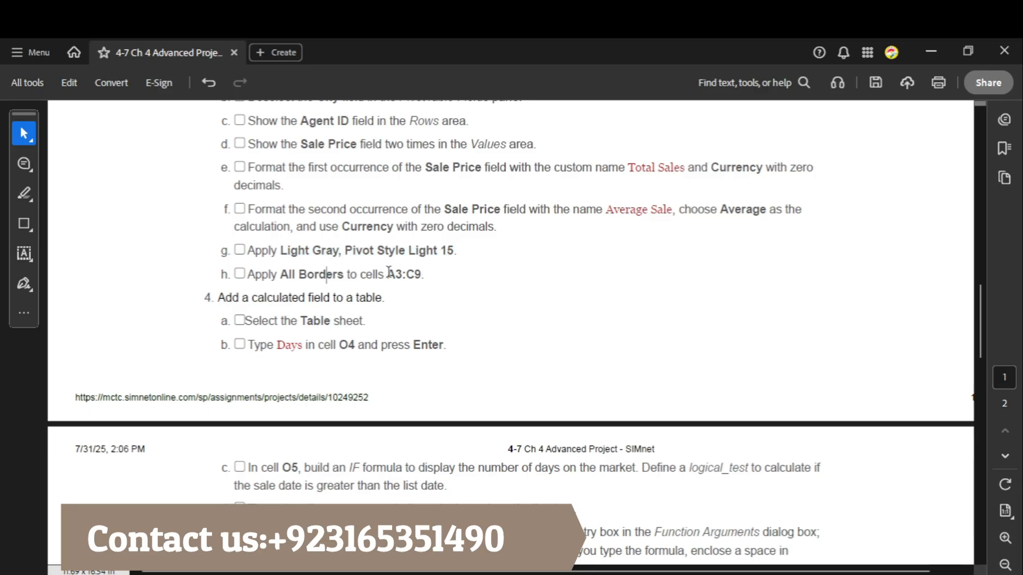
pyautogui.moveTo(387, 274); pyautogui.dragTo(421, 275)
pyautogui.moveTo(776, 573)
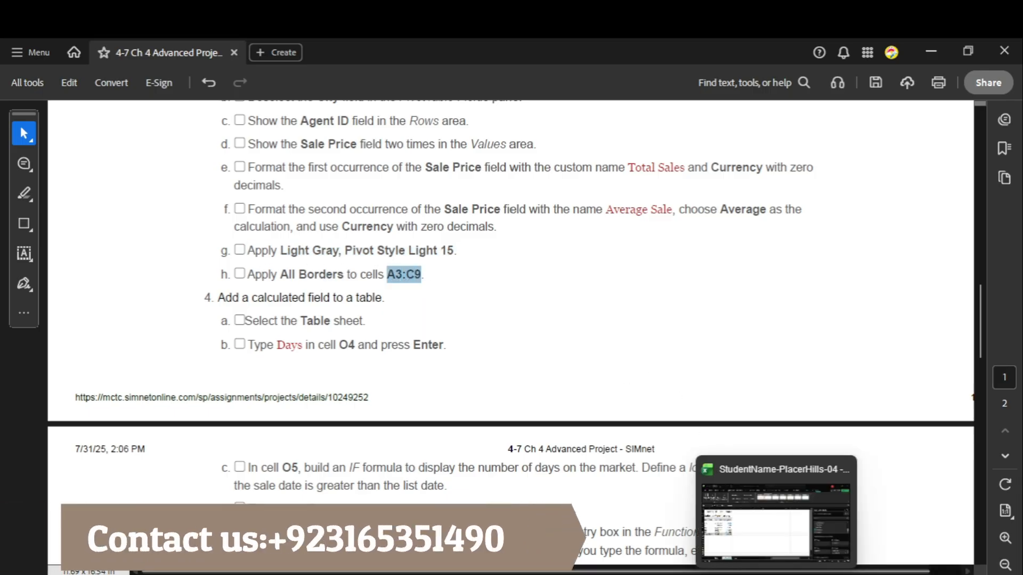
pyautogui.click(776, 520)
pyautogui.click(50, 187)
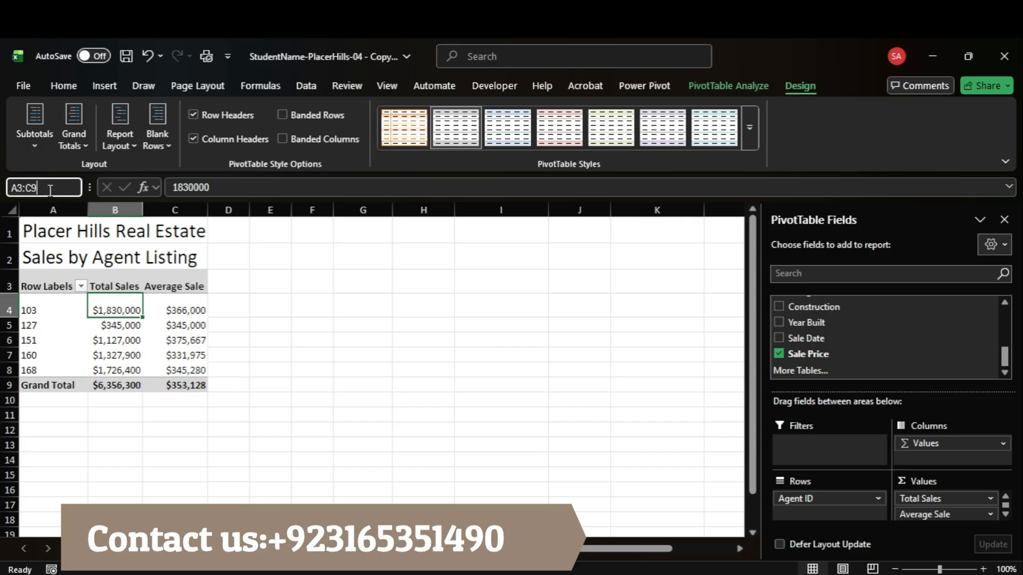
pyautogui.press('Return')
pyautogui.click(56, 84)
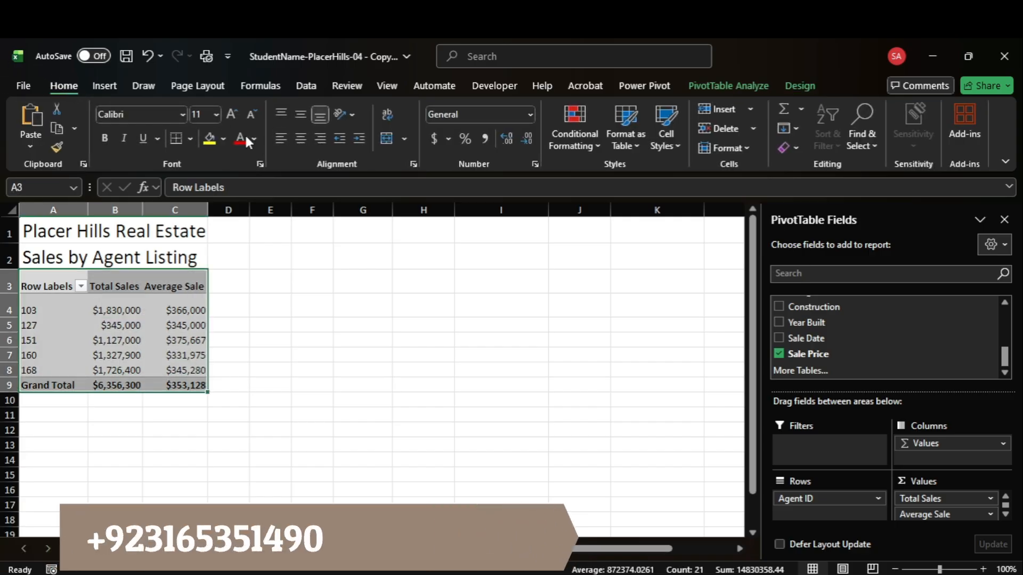
pyautogui.click(190, 138)
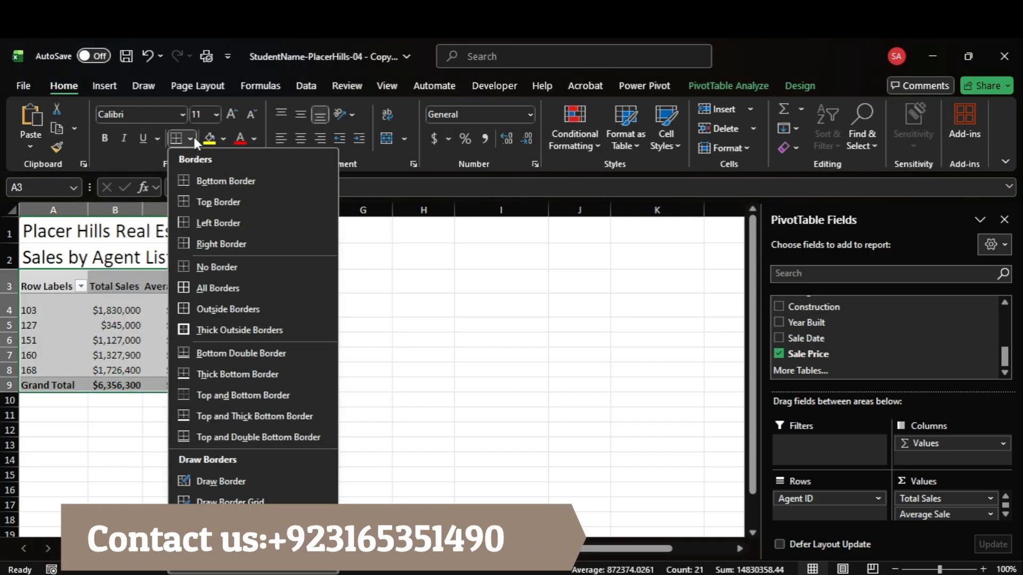
pyautogui.click(237, 297)
# Step: Read through instruction 4 about adding a calculated field in Acrobat and return to the start of the document
pyautogui.moveTo(740, 574)
pyautogui.click(731, 533)
pyautogui.scroll(-1, 566, 417)
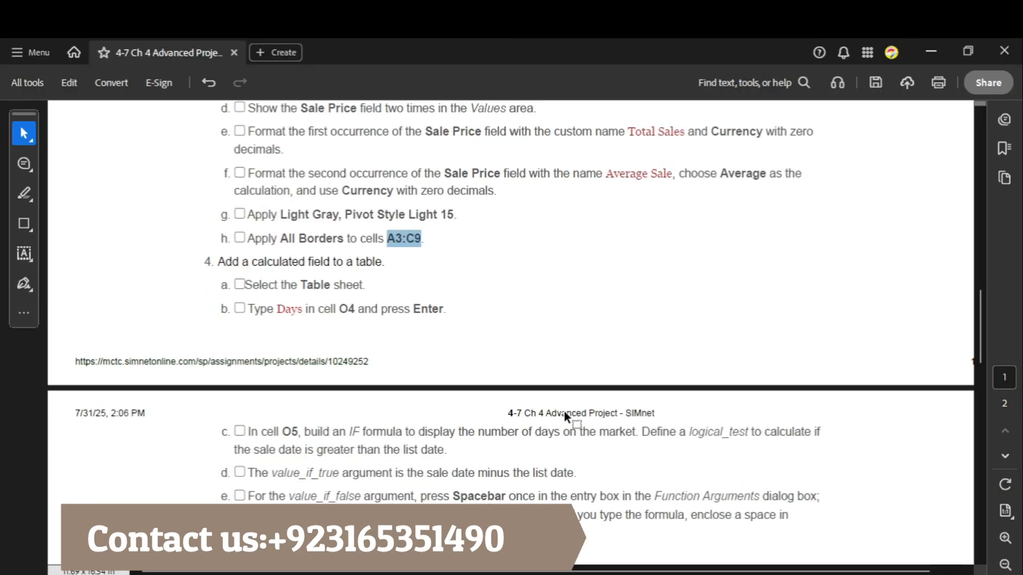
pyautogui.scroll(-3, 566, 417)
pyautogui.scroll(-1, 985, 358)
pyautogui.moveTo(985, 358); pyautogui.dragTo(1007, 129)
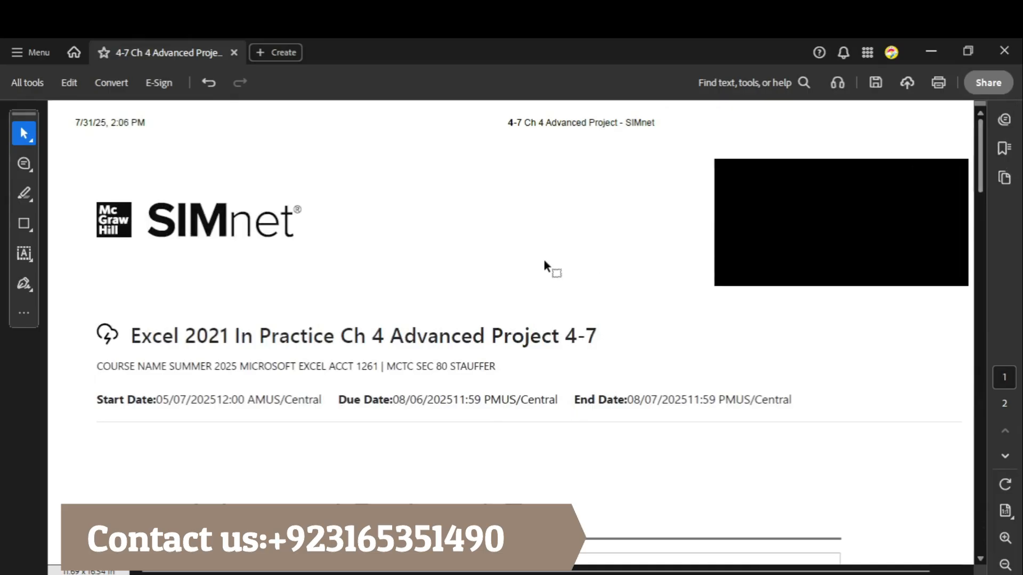